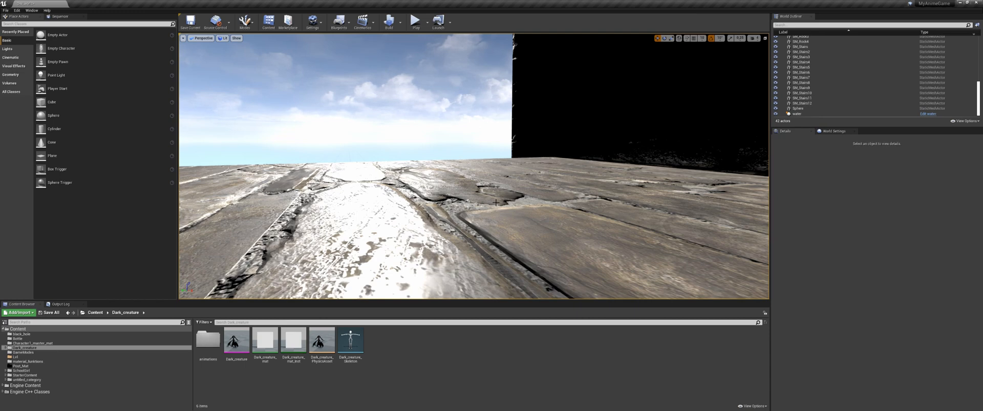
# Step: Create a Niagara system named Dark_creature_part in the Dark_creature folder, based on the Empty emitter template
pyautogui.moveTo(496, 202); pyautogui.dragTo(403, 256, button='right')
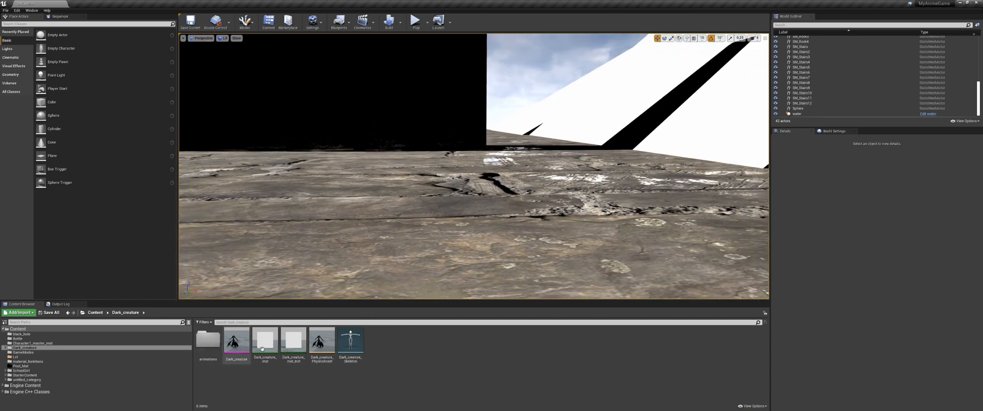
pyautogui.rightClick(401, 348)
pyautogui.moveTo(402, 344)
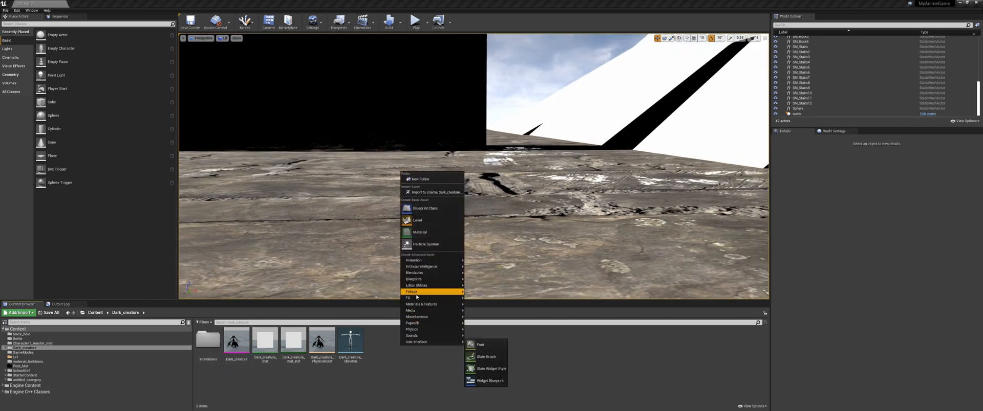
pyautogui.moveTo(417, 300)
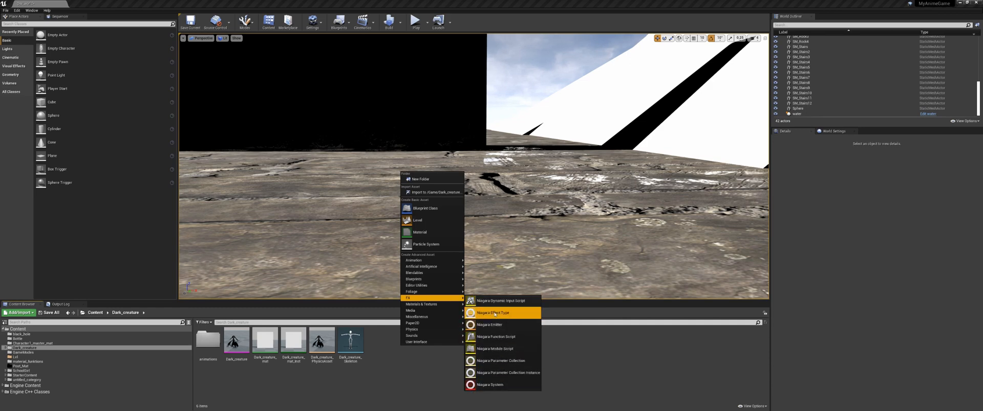
pyautogui.click(496, 387)
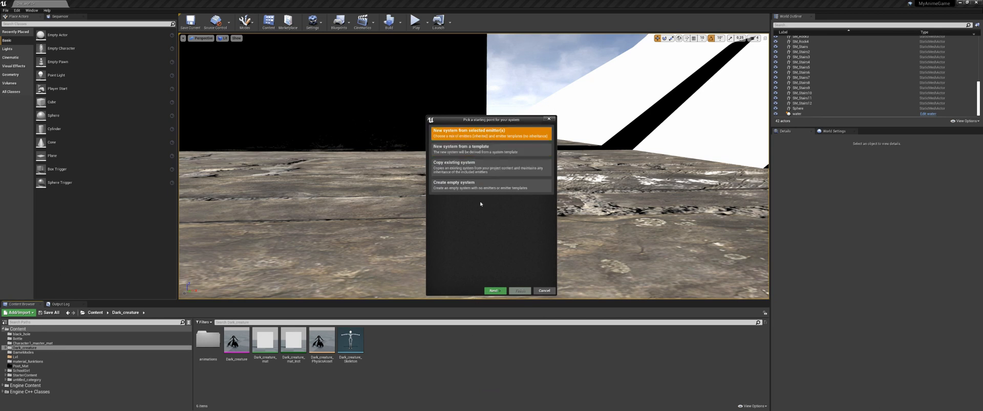
pyautogui.click(494, 290)
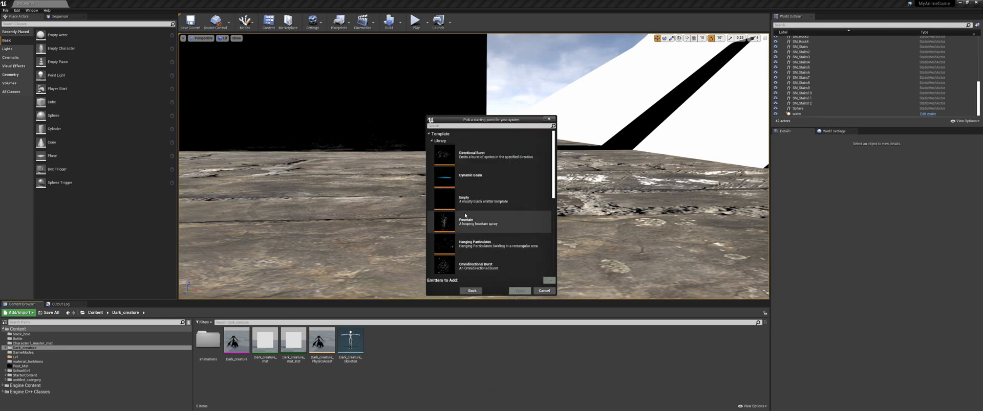
pyautogui.click(477, 201)
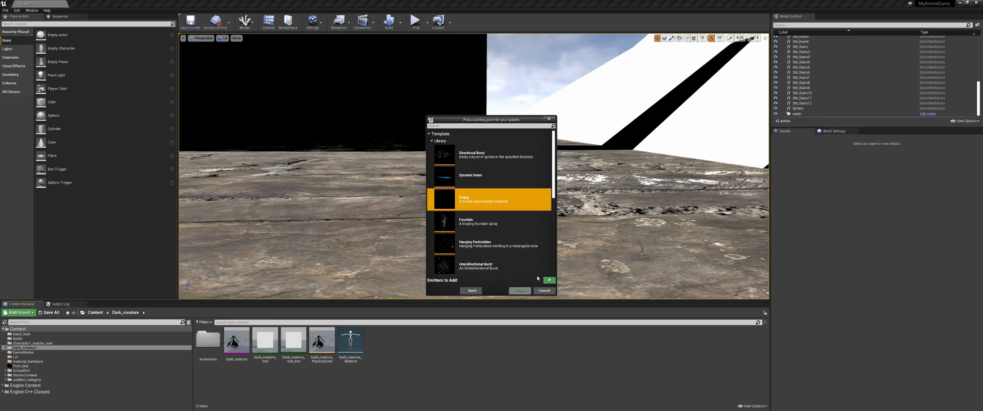
pyautogui.click(548, 280)
pyautogui.click(520, 291)
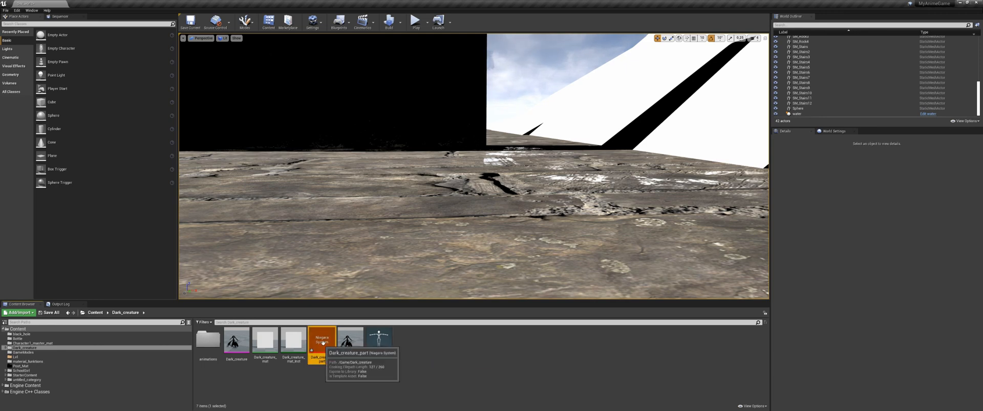
# Step: Open the Dark_creature_part system and move its system node higher up, away from the Empty emitter node
pyautogui.doubleClick(378, 341)
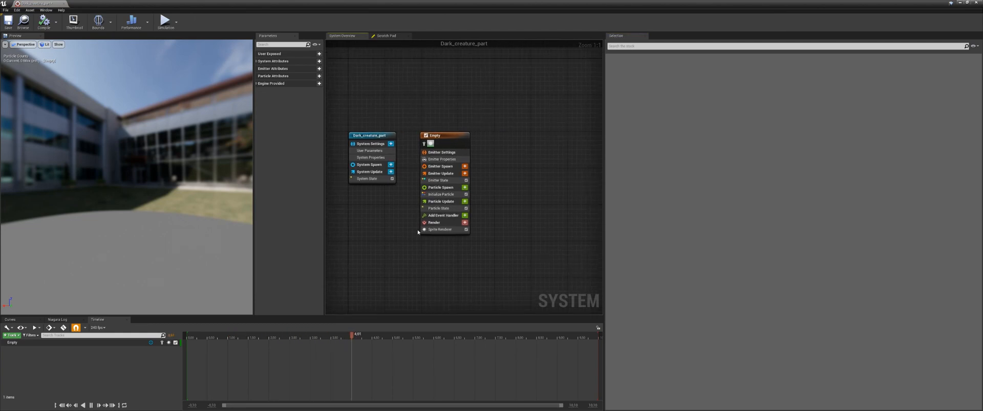
pyautogui.click(448, 138)
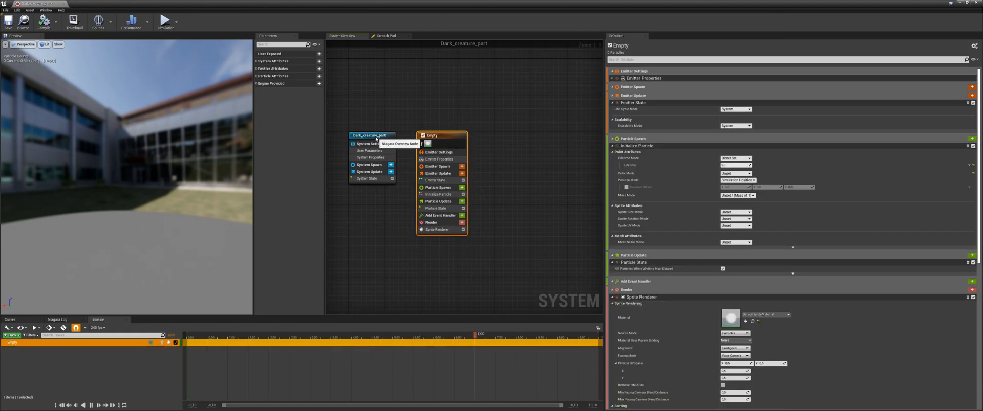
pyautogui.moveTo(382, 144); pyautogui.dragTo(373, 112)
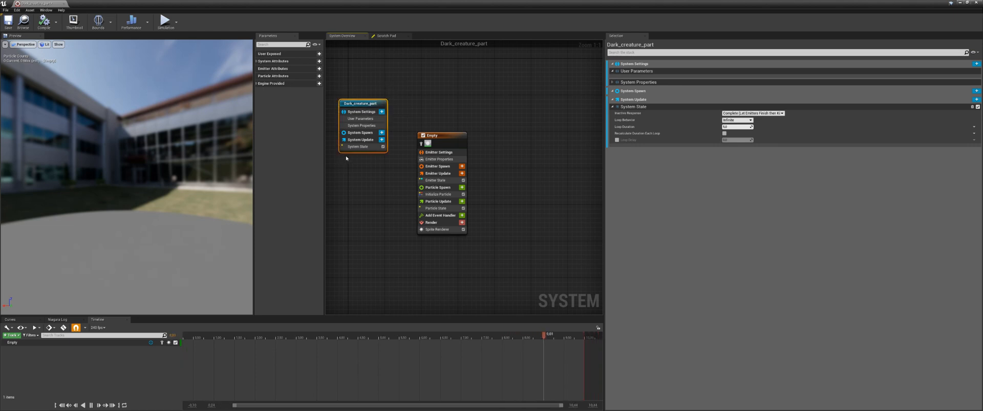
pyautogui.moveTo(506, 125); pyautogui.dragTo(427, 230)
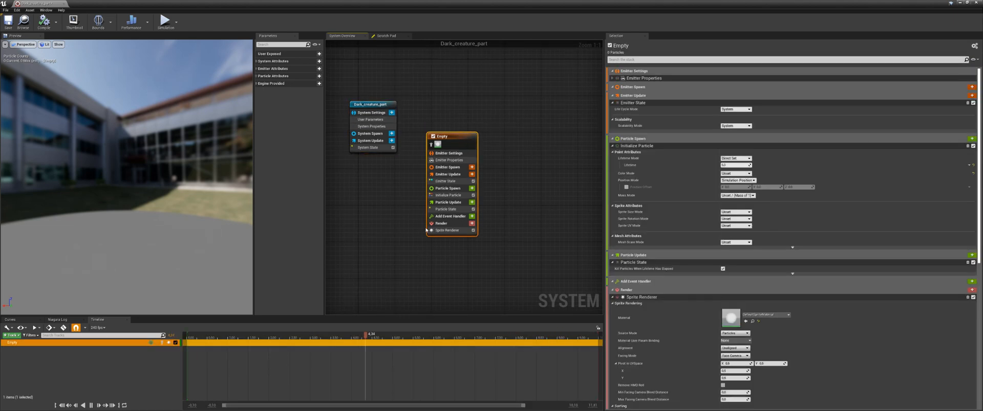
# Step: Examine the Empty emitter's sections, from Emitter Settings through the spawn, update and event handler groups to the Sprite Renderer
pyautogui.click(449, 153)
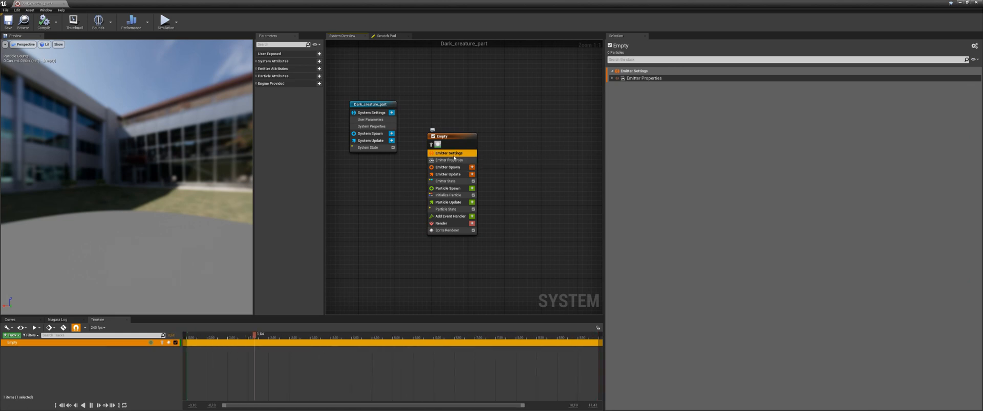
pyautogui.click(455, 161)
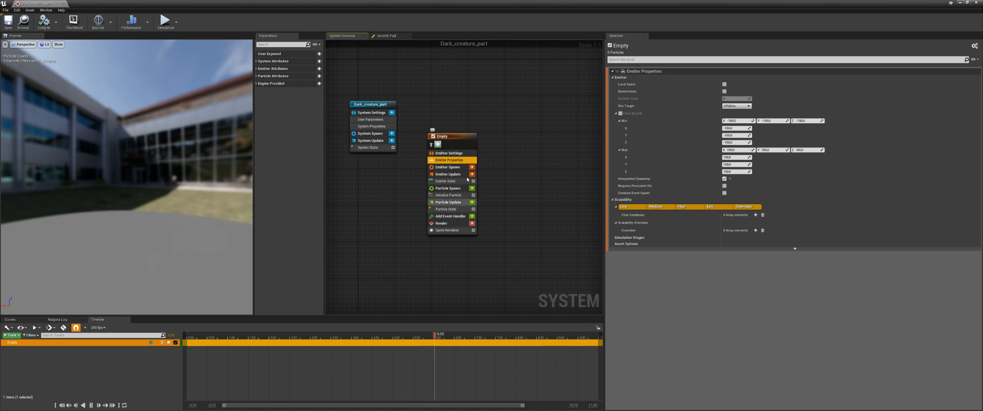
pyautogui.click(449, 154)
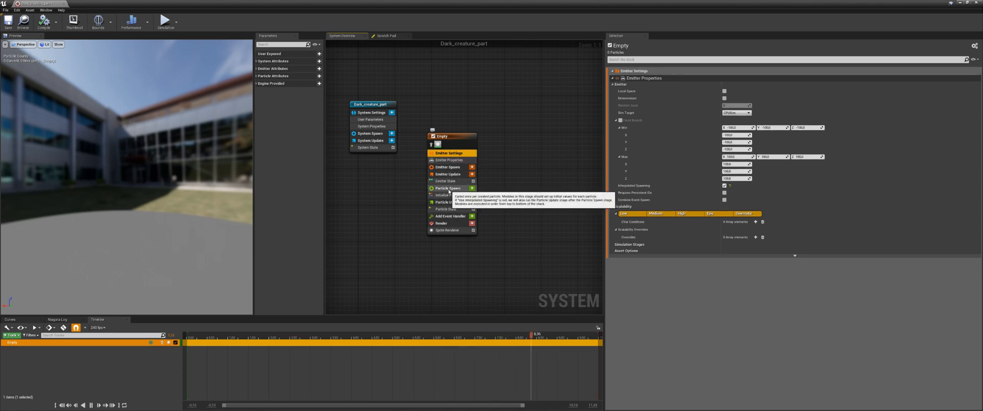
pyautogui.click(448, 189)
pyautogui.click(453, 155)
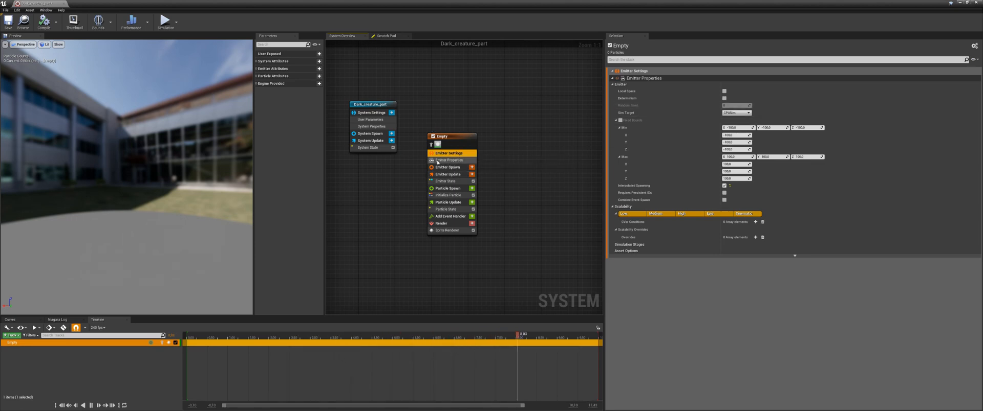
pyautogui.click(449, 160)
pyautogui.click(449, 167)
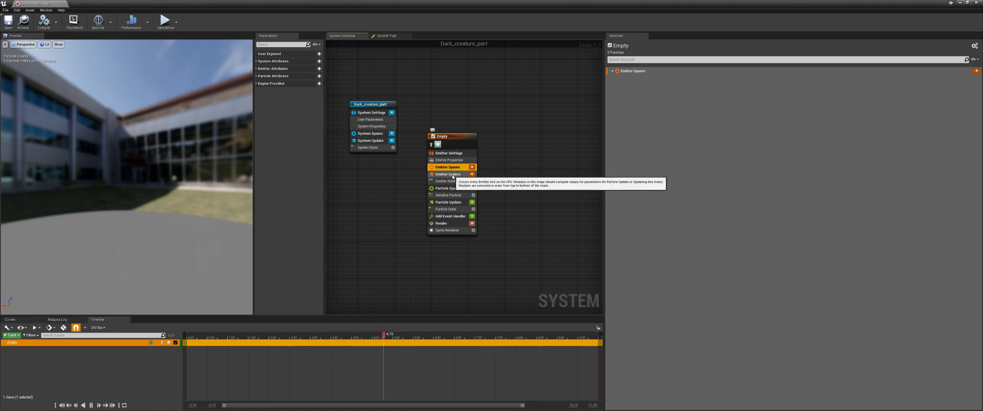
pyautogui.click(452, 175)
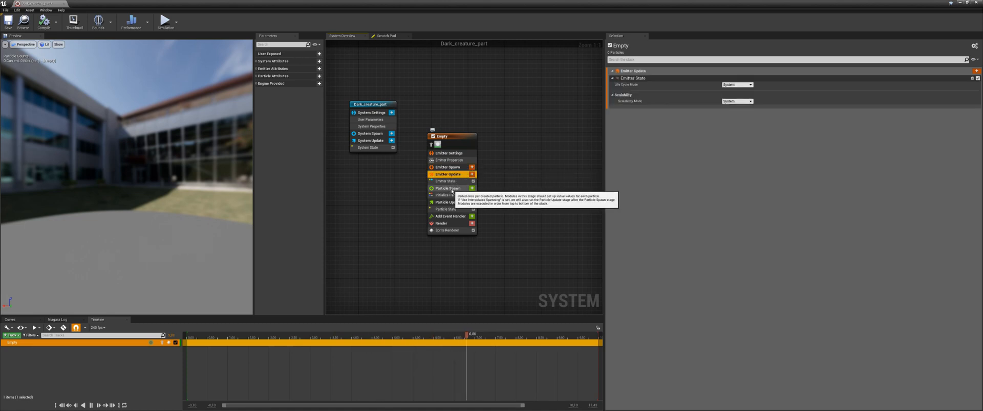
pyautogui.click(452, 191)
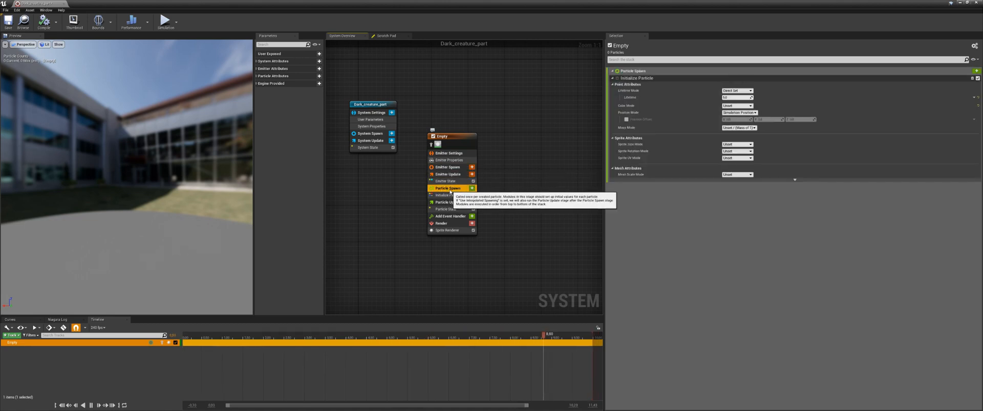
pyautogui.click(444, 203)
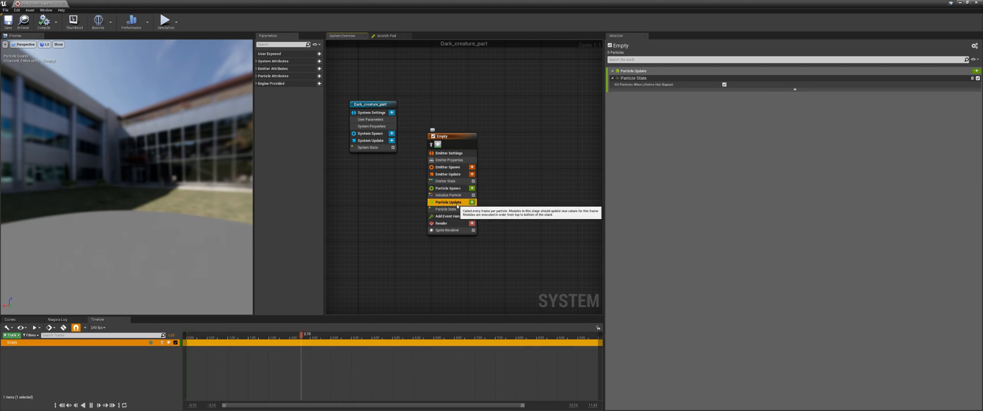
pyautogui.click(458, 218)
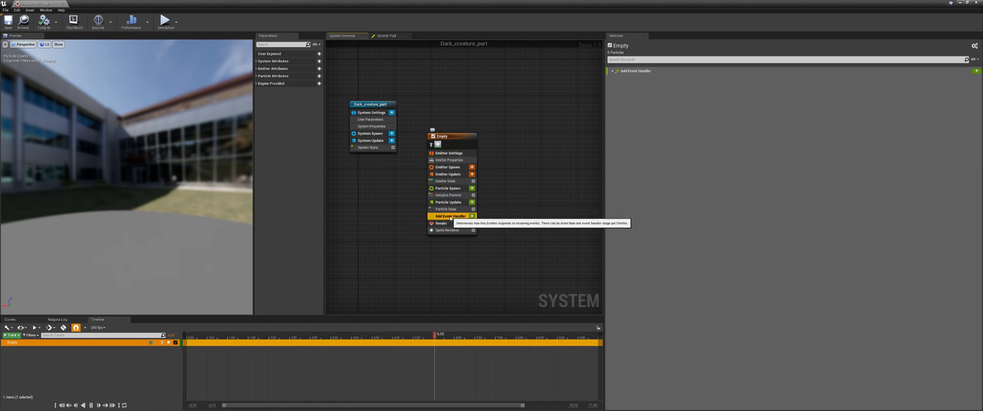
pyautogui.click(446, 224)
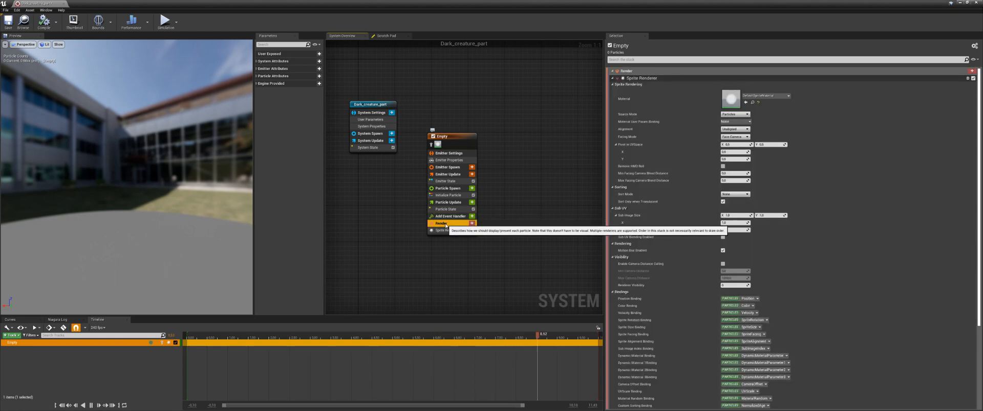
pyautogui.click(455, 231)
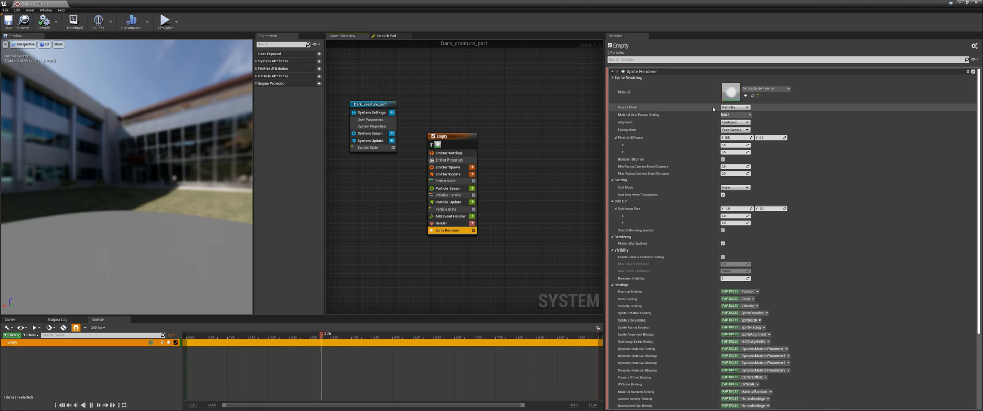
# Step: Add a Spawn Rate module to the Emitter Update group of the Empty emitter
pyautogui.moveTo(511, 213); pyautogui.dragTo(520, 216, button='right')
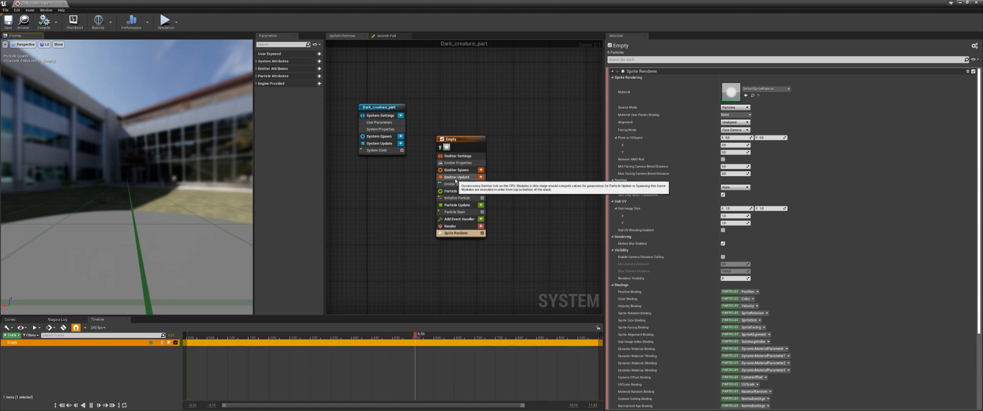
pyautogui.click(481, 178)
pyautogui.write('spawn')
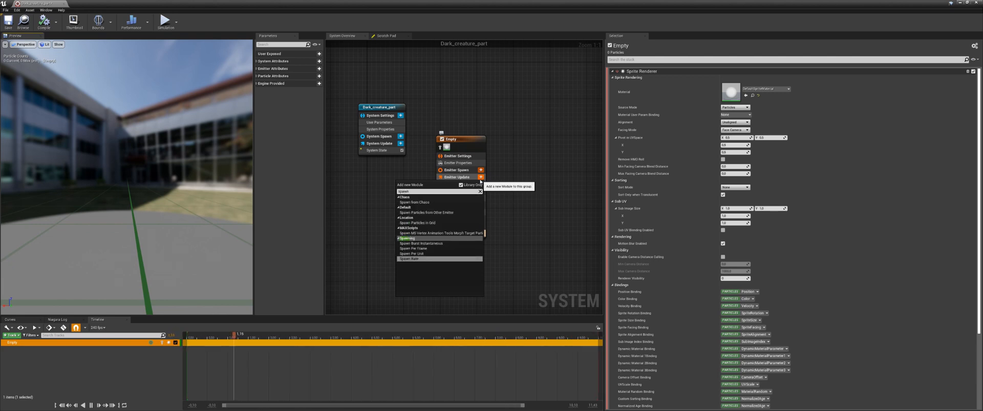
pyautogui.click(421, 259)
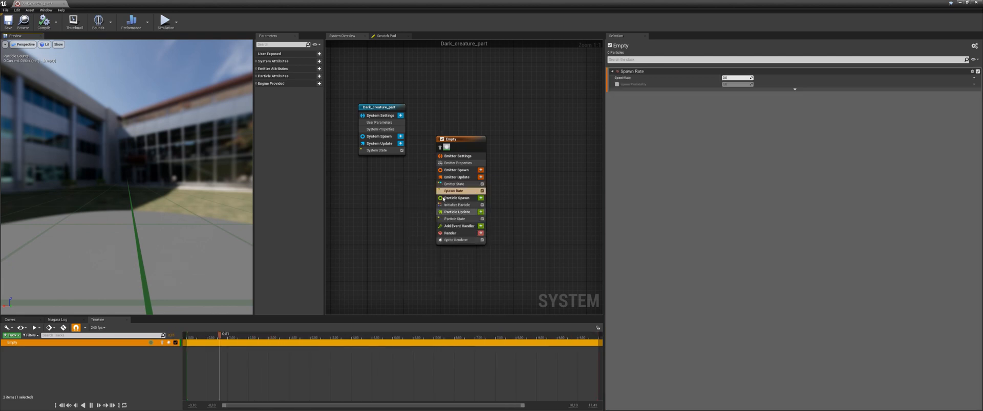
# Step: Set the Spawn Rate module's SpawnRate to 100
pyautogui.click(454, 177)
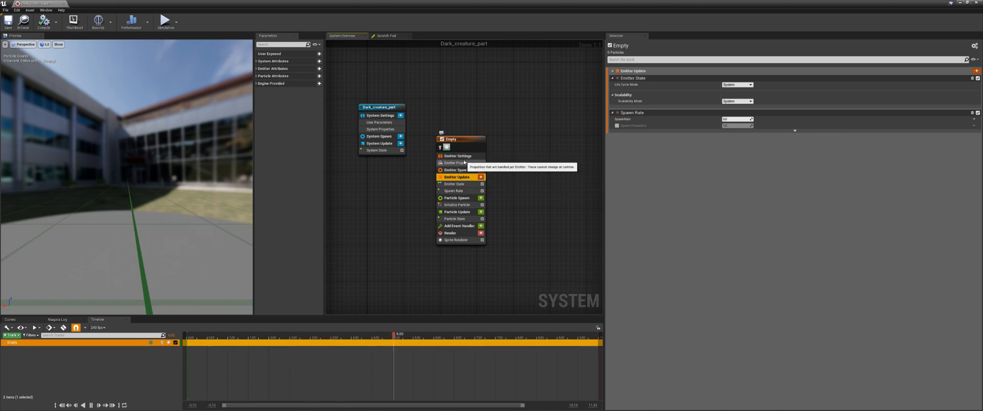
pyautogui.click(455, 193)
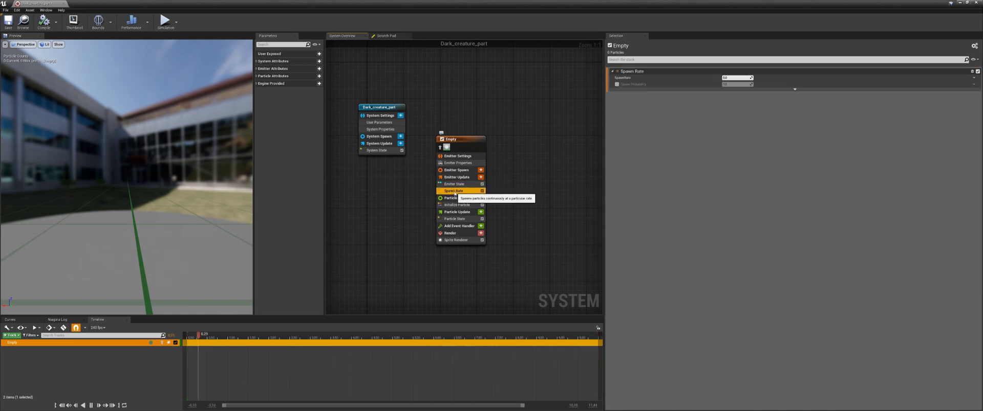
pyautogui.click(736, 78)
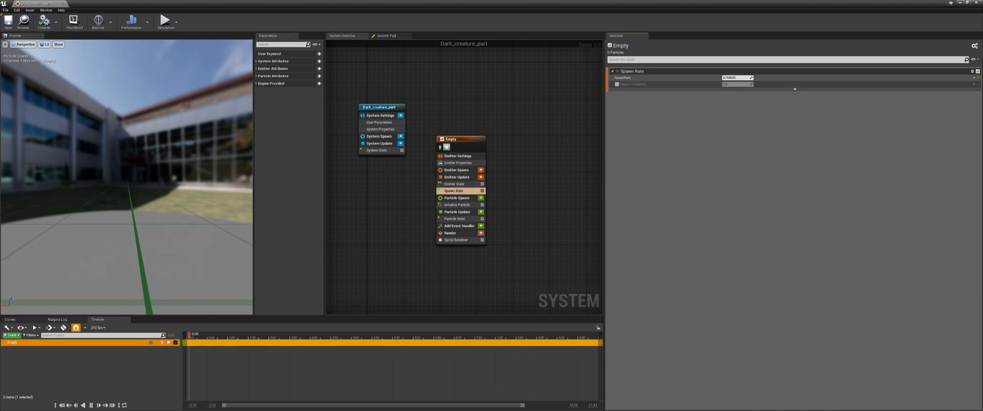
pyautogui.moveTo(736, 78); pyautogui.dragTo(750, 78)
pyautogui.moveTo(96, 159)
pyautogui.mouseDown()
pyautogui.moveTo(87, 165)
pyautogui.moveTo(94, 256)
pyautogui.moveTo(96, 159)
pyautogui.mouseUp()
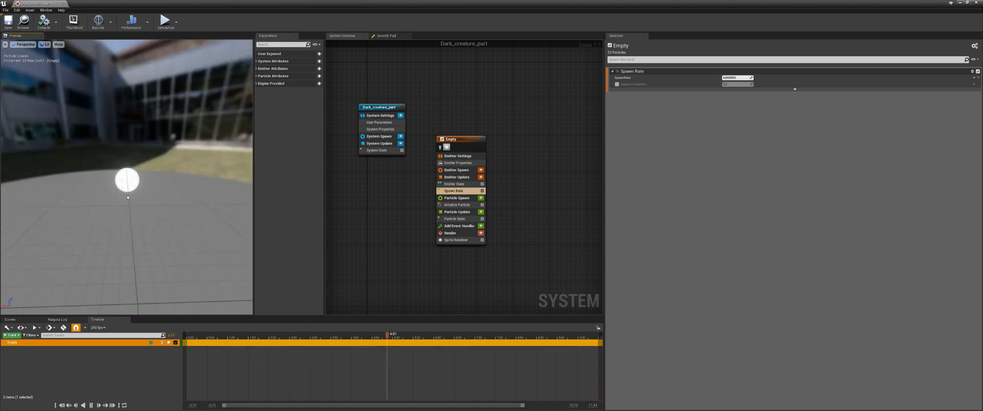
pyautogui.moveTo(732, 78); pyautogui.dragTo(751, 78)
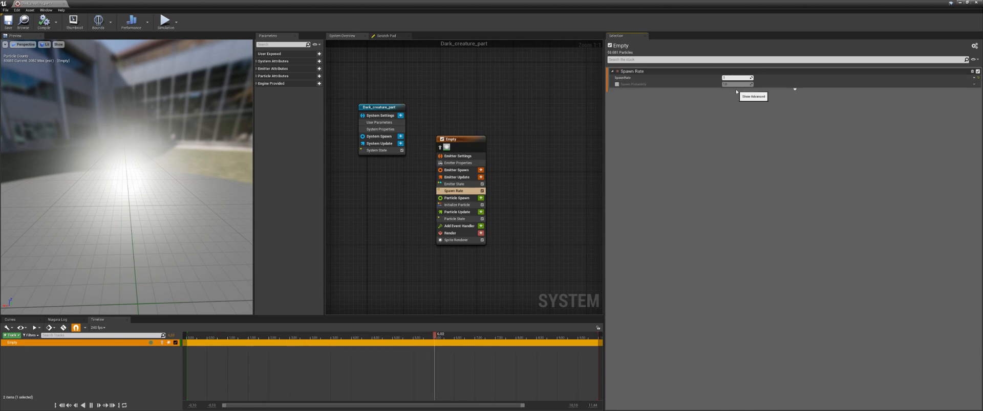
pyautogui.write('00')
pyautogui.press('Return')
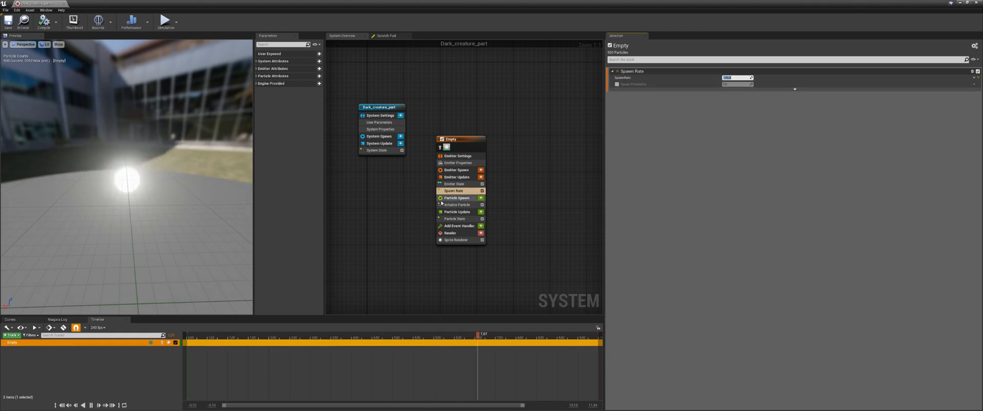
# Step: Add a Box Location module from the Location category to the emitter's Particle Spawn group
pyautogui.click(481, 198)
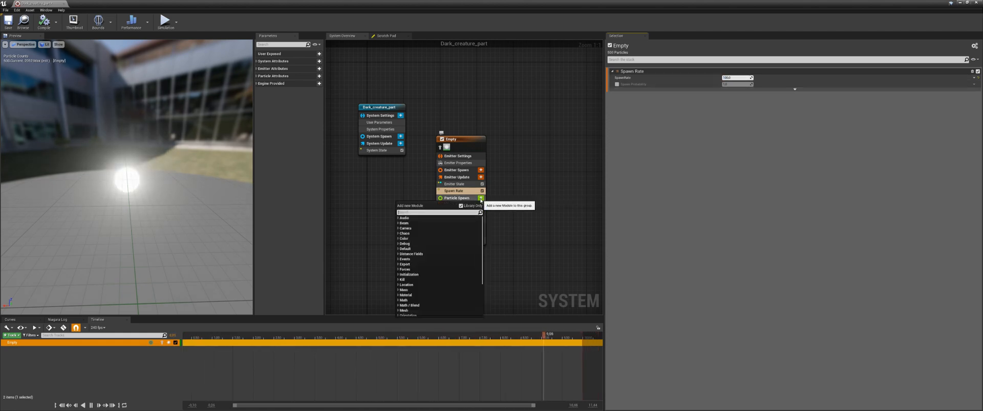
pyautogui.write('box')
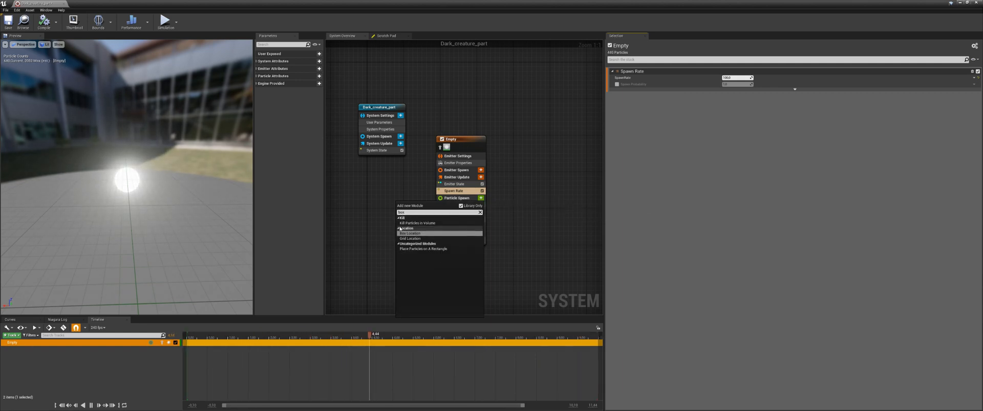
pyautogui.click(480, 214)
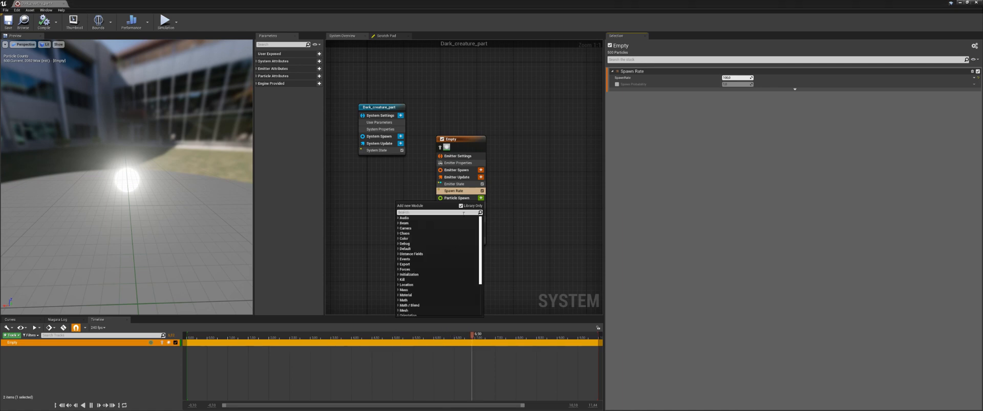
pyautogui.click(406, 285)
pyautogui.scroll(-2, 420, 265)
pyautogui.scroll(-1, 420, 265)
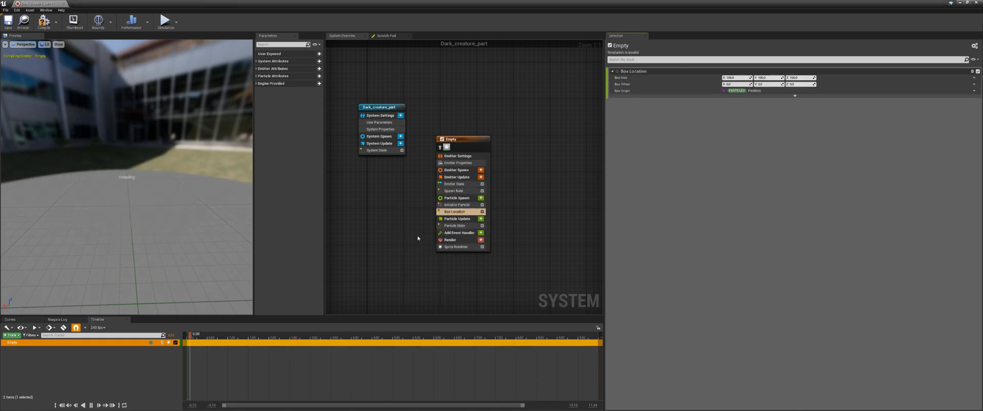
# Step: Check the box-shaped particle cloud in the preview and delete the Box Location module from the Empty emitter
pyautogui.click(410, 236)
pyautogui.moveTo(179, 210); pyautogui.dragTo(222, 218)
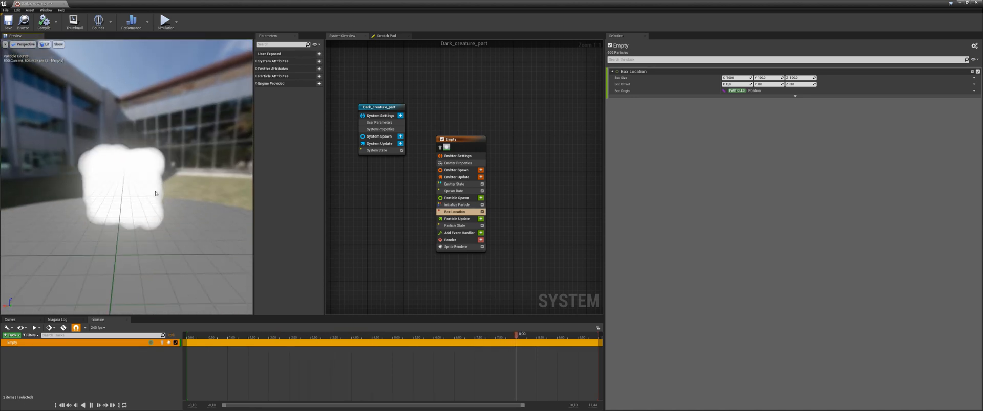
pyautogui.click(458, 214)
pyautogui.press('Delete')
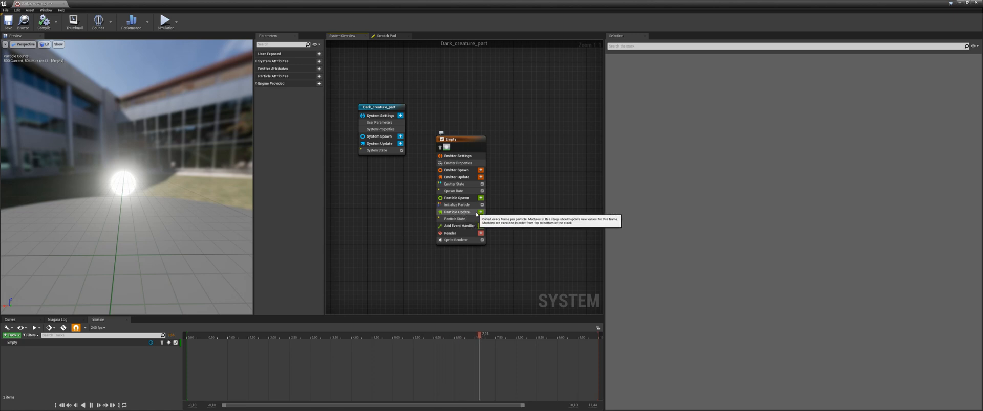
# Step: Add a Gravity Force module from the Forces category to Particle Update and fix its missing dependency with Solve Forces and Velocity
pyautogui.click(481, 213)
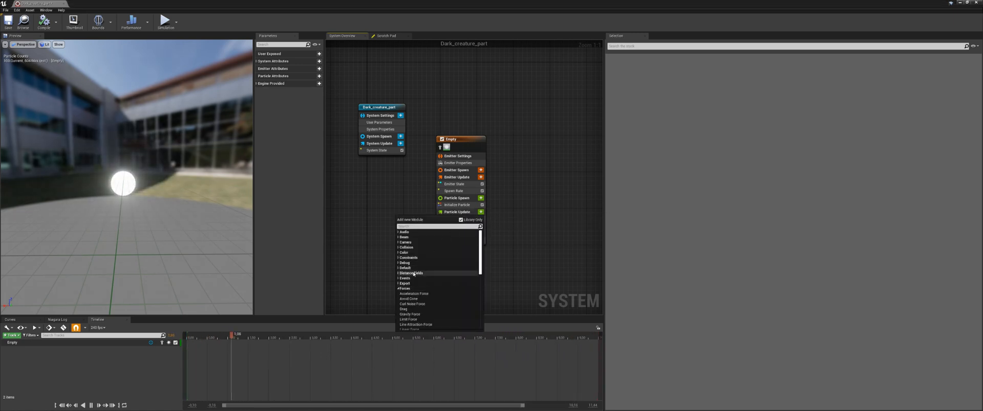
pyautogui.click(405, 289)
pyautogui.scroll(-2, 421, 266)
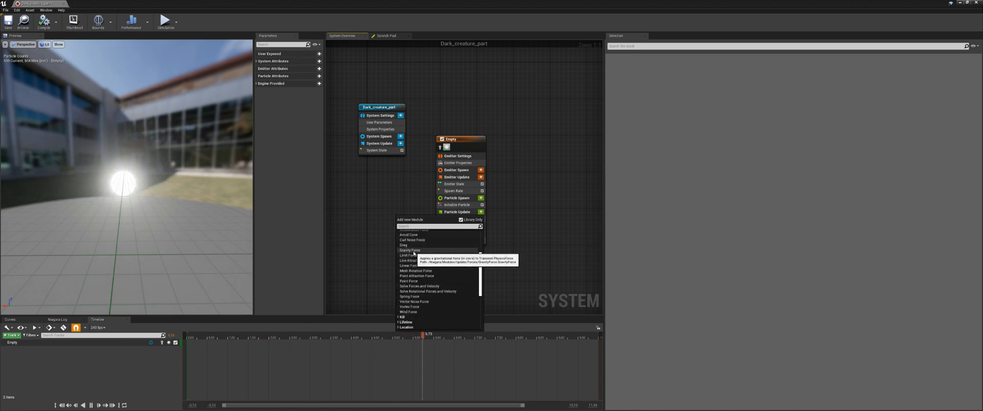
pyautogui.click(413, 250)
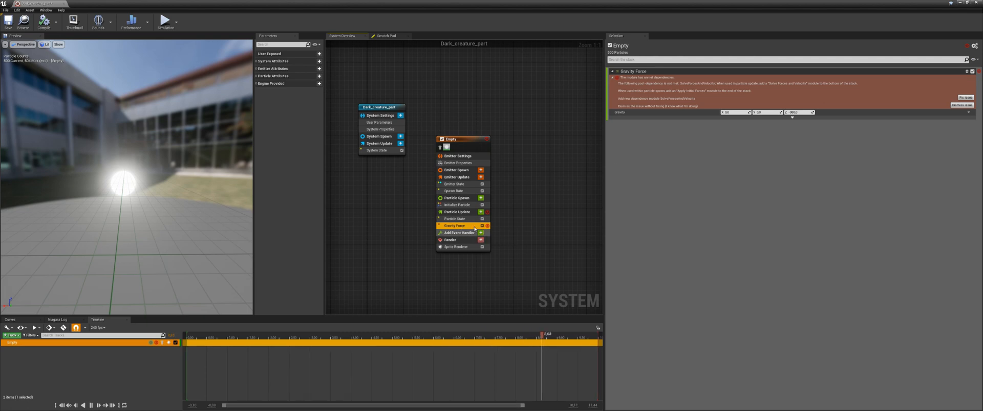
pyautogui.click(964, 98)
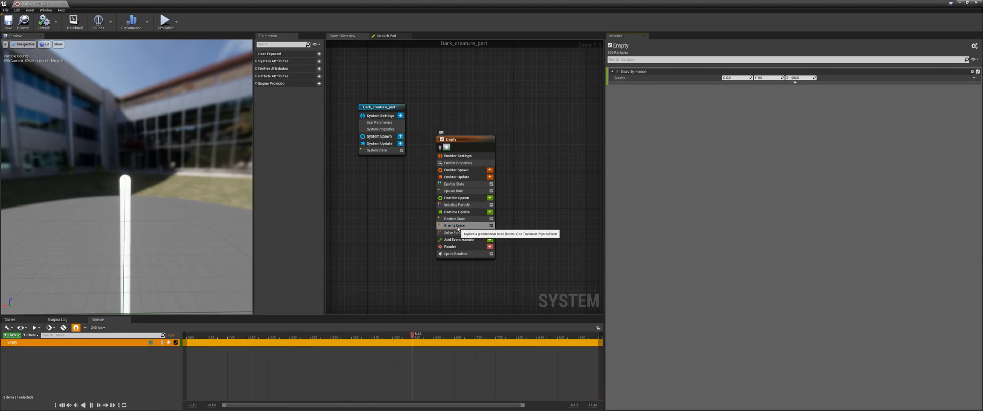
# Step: Look at the Solve Forces and Velocity module, then set the Gravity Force's Z value to 10 and check the preview
pyautogui.click(453, 233)
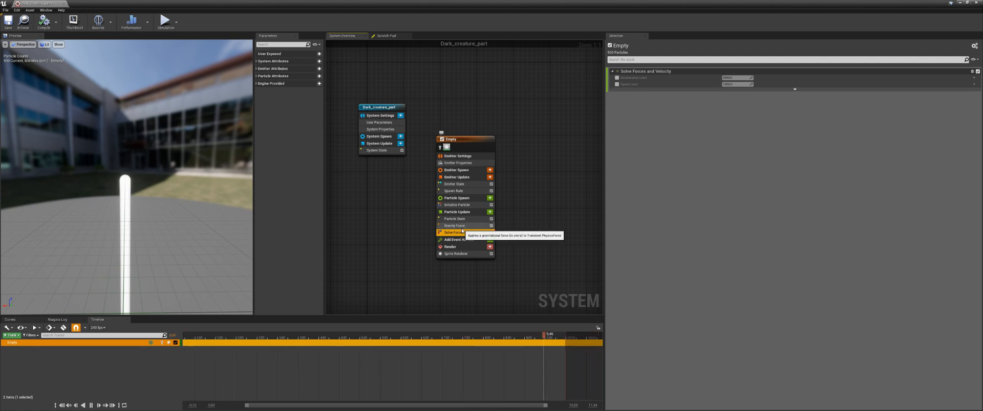
pyautogui.click(459, 226)
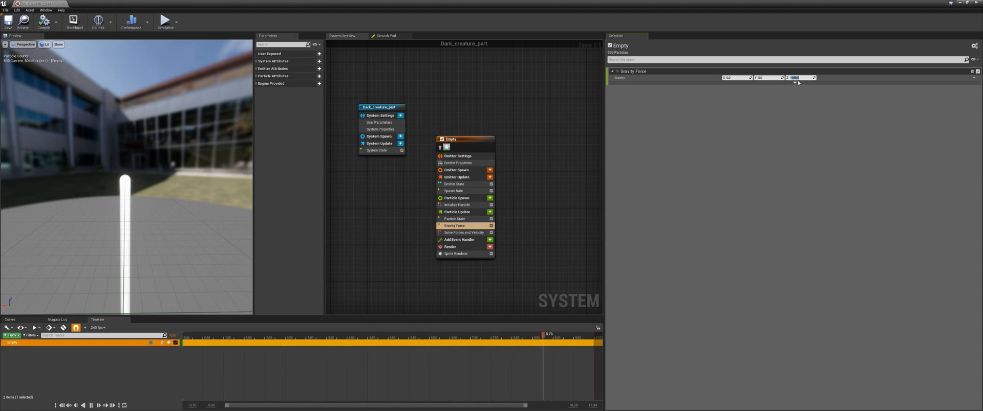
pyautogui.write('10')
pyautogui.press('Return')
pyautogui.moveTo(164, 192); pyautogui.dragTo(157, 206)
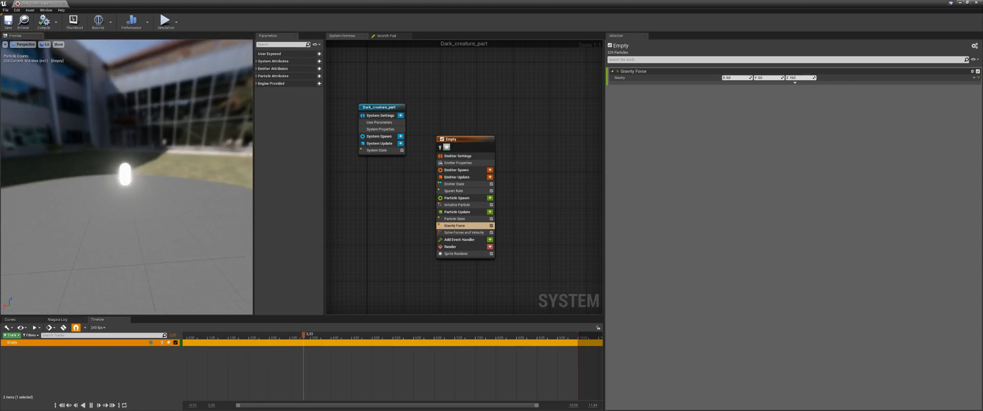
# Step: Add a Vortex Force module to Particle Update, fix its dependency issue and raise its Vortex Force Amount
pyautogui.click(490, 212)
pyautogui.write('vorte')
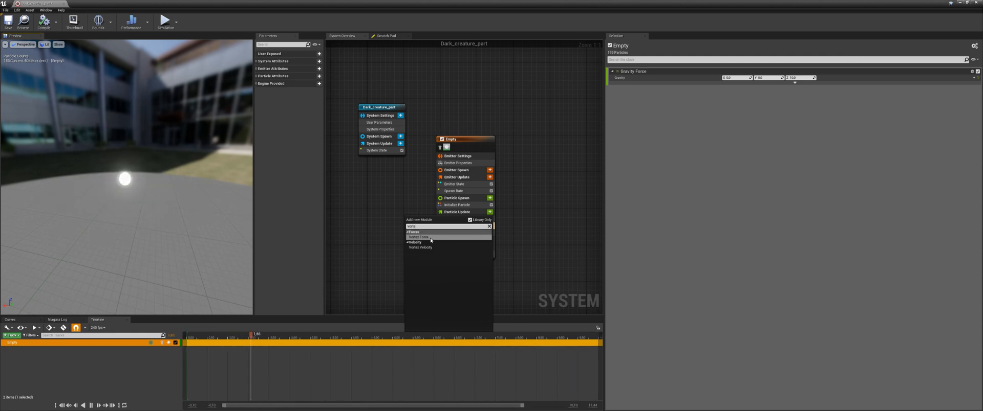
pyautogui.click(431, 238)
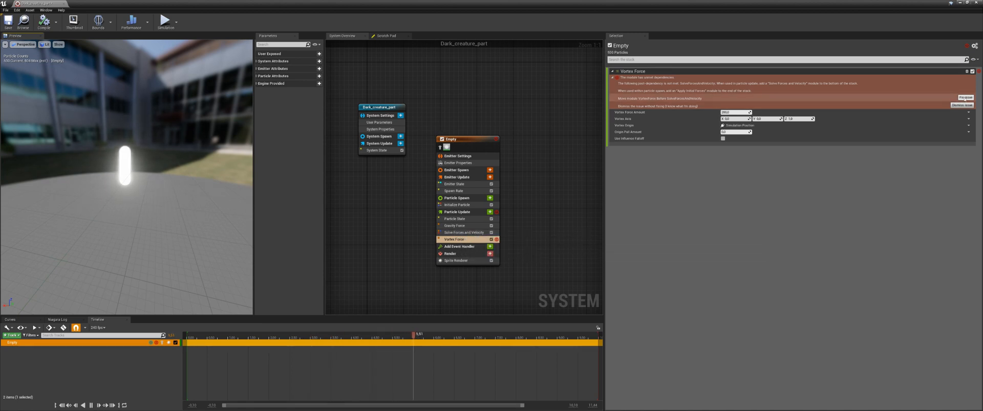
pyautogui.click(965, 97)
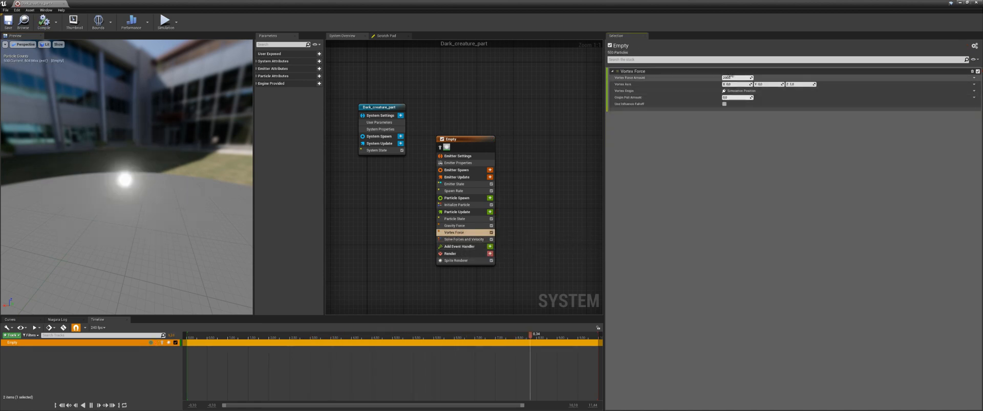
pyautogui.moveTo(731, 77); pyautogui.dragTo(751, 77)
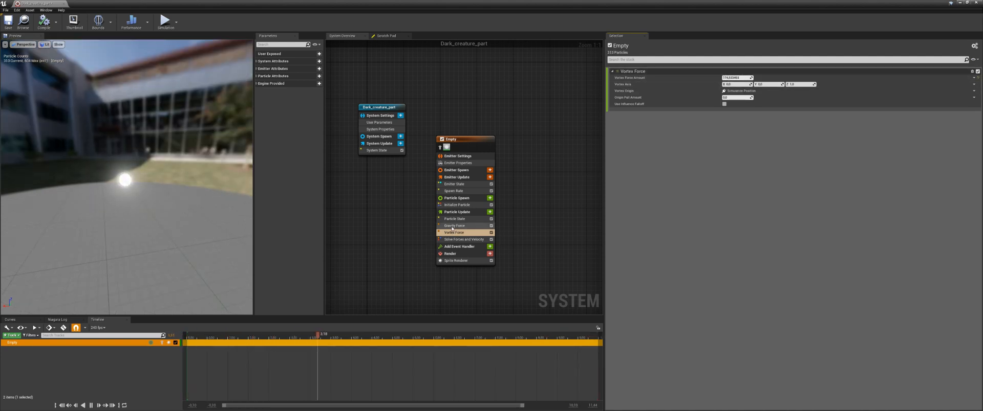
# Step: Try a much stronger Gravity Force on the Z axis, view the particles, and reduce the value again
pyautogui.click(453, 227)
pyautogui.moveTo(460, 227); pyautogui.dragTo(457, 230)
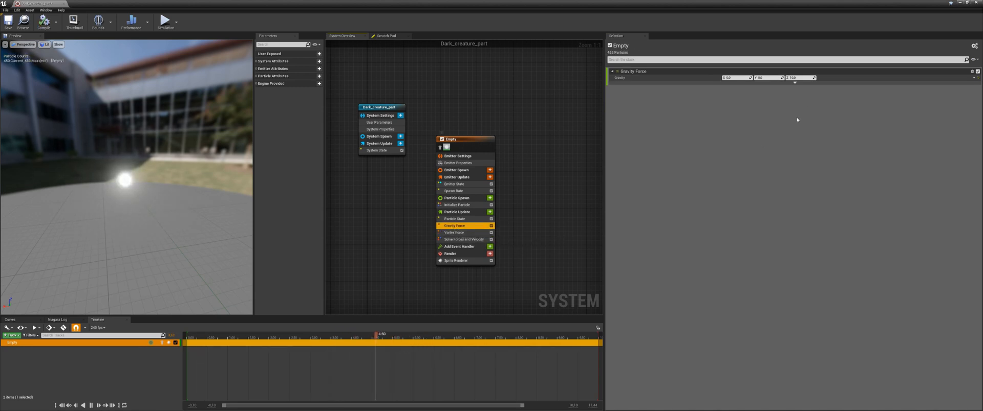
pyautogui.moveTo(799, 78); pyautogui.dragTo(845, 78)
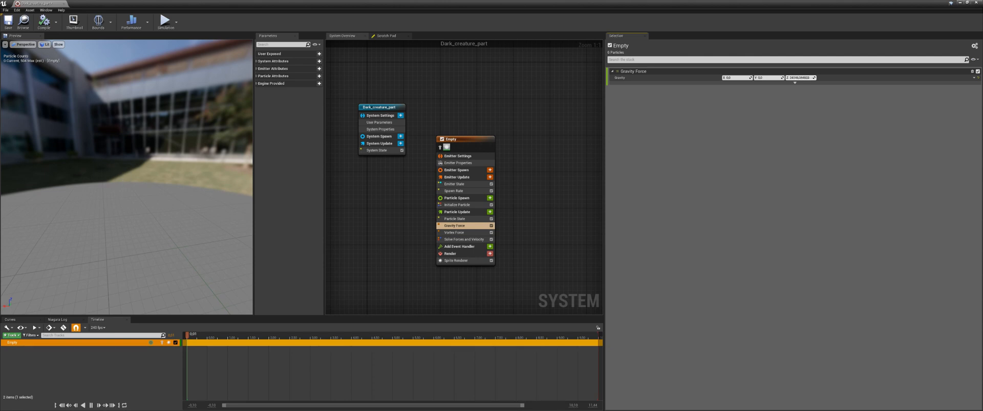
pyautogui.moveTo(168, 154); pyautogui.dragTo(220, 200)
pyautogui.moveTo(801, 78); pyautogui.dragTo(758, 78)
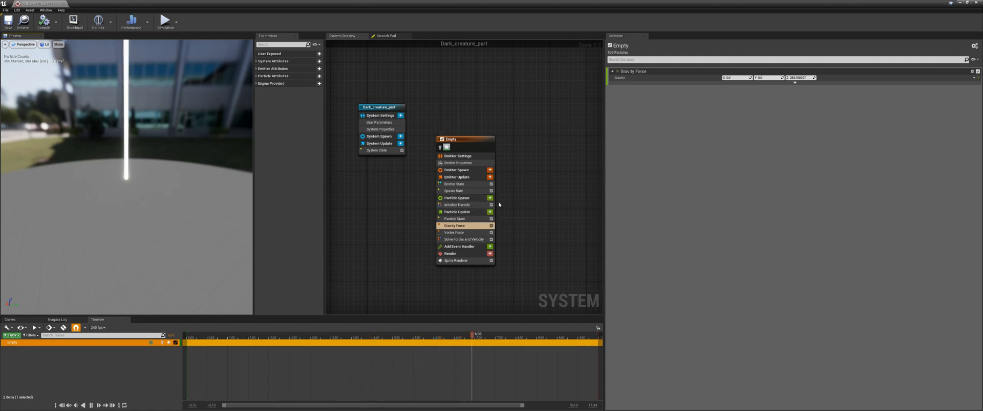
# Step: Add a Box Location module to the emitter's Particle Spawn group and view the particles in the preview
pyautogui.click(490, 198)
pyautogui.write('box')
pyautogui.press('Return')
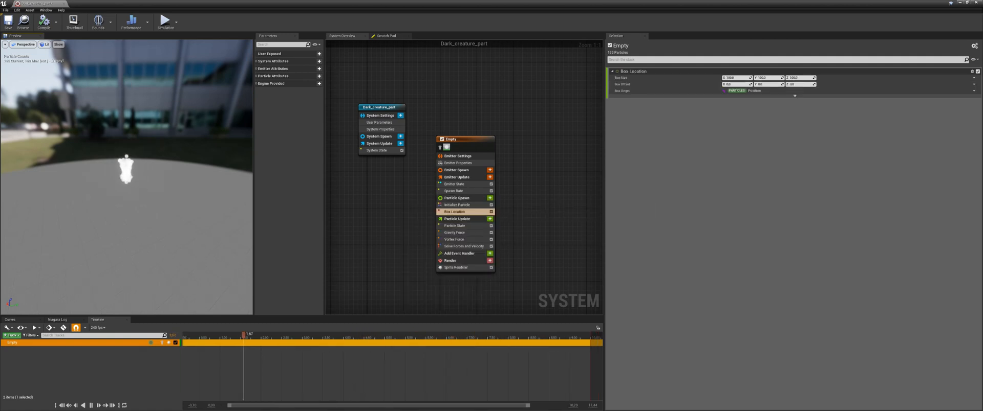
pyautogui.moveTo(129, 194); pyautogui.dragTo(215, 192)
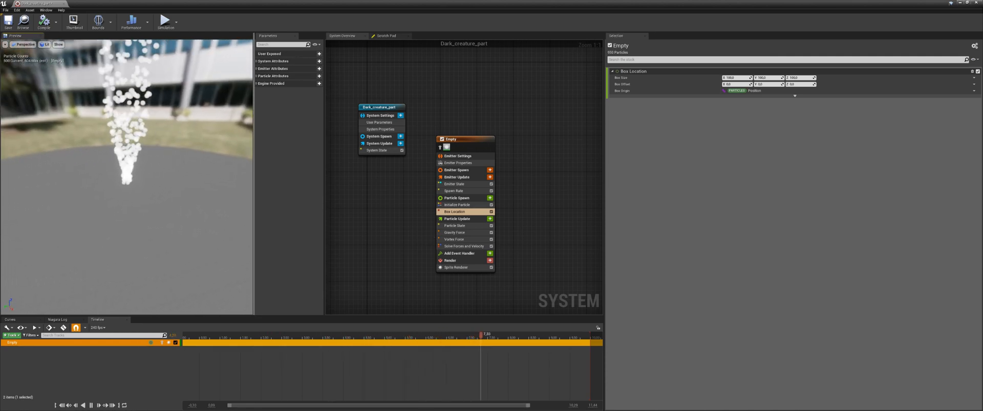
# Step: Temporarily disable the Gravity Force module to view the particles without it, and enable it again
pyautogui.click(459, 233)
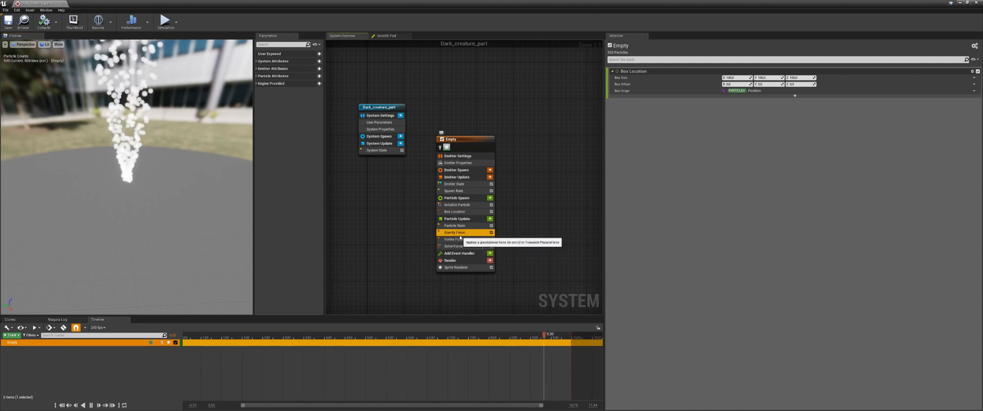
pyautogui.click(492, 233)
pyautogui.moveTo(169, 197); pyautogui.dragTo(23, 171)
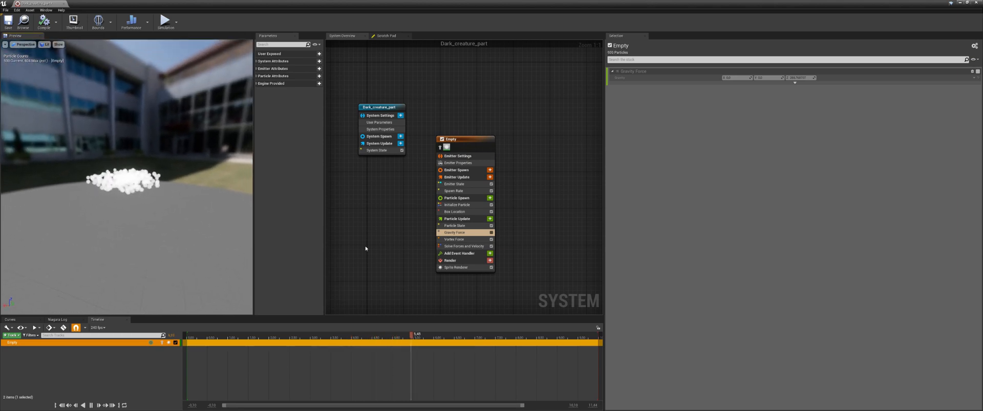
pyautogui.click(490, 234)
# Step: Set the Gravity Force's Z value to 10 and nudge it slightly higher
pyautogui.click(800, 79)
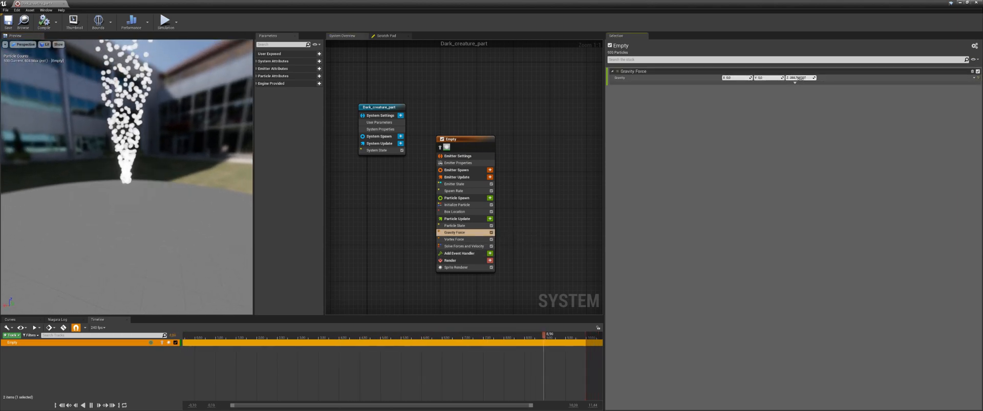
pyautogui.write('10')
pyautogui.press('Return')
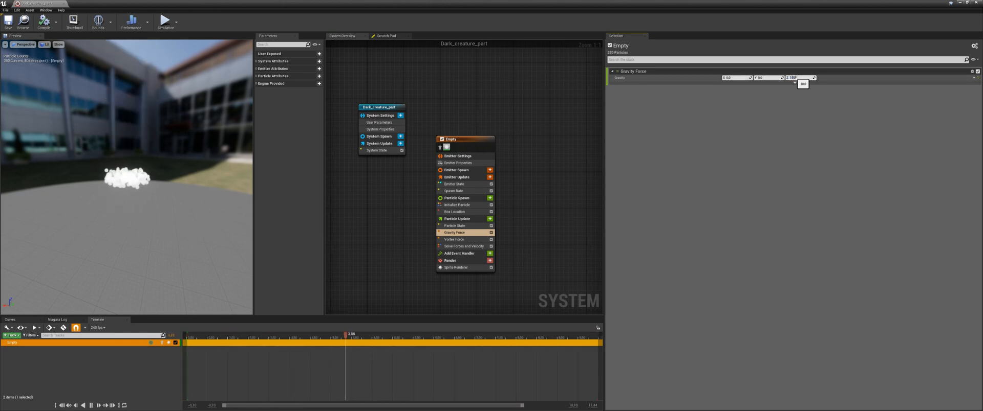
pyautogui.moveTo(800, 78); pyautogui.dragTo(806, 79)
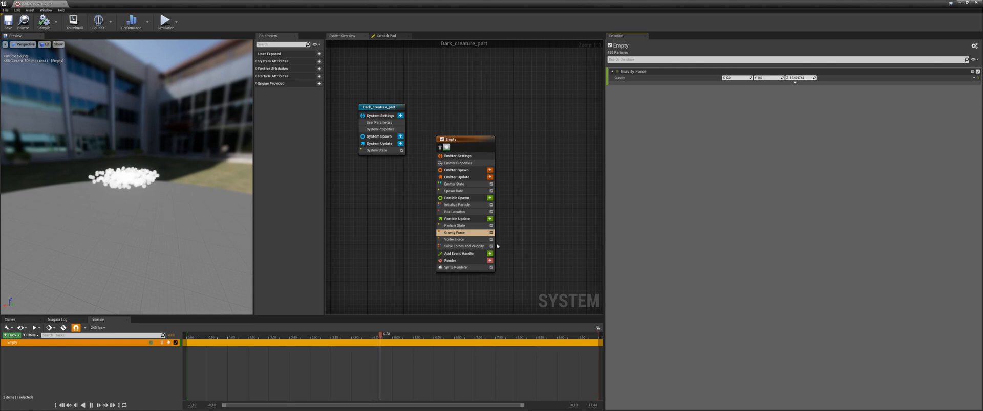
# Step: Delete the Vortex Force module from the Particle Update group
pyautogui.click(461, 241)
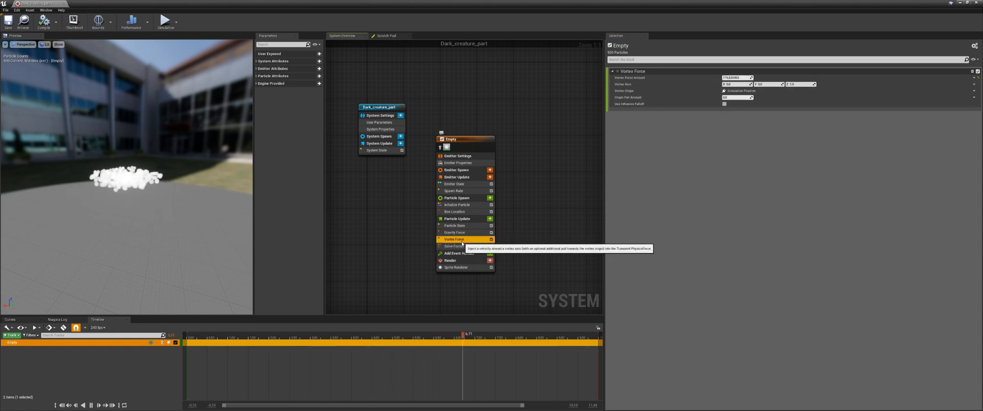
pyautogui.press('Delete')
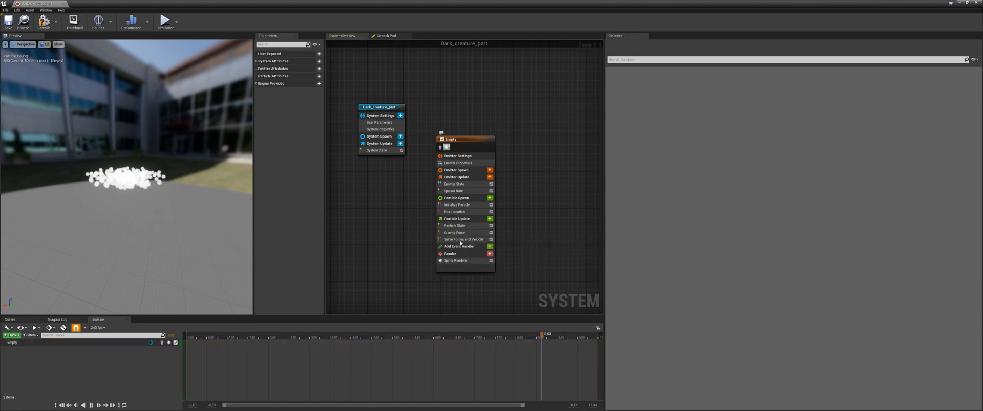
# Step: Reset the Gravity Force's Z value to exactly 10 and check the rising particles in the preview
pyautogui.click(798, 78)
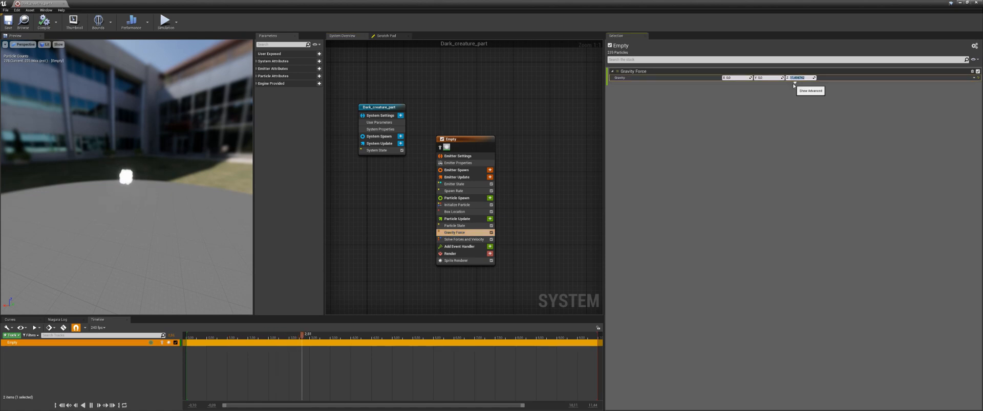
pyautogui.write('10')
pyautogui.press('Return')
pyautogui.moveTo(128, 163); pyautogui.dragTo(179, 180)
pyautogui.moveTo(423, 243); pyautogui.dragTo(410, 230, button='right')
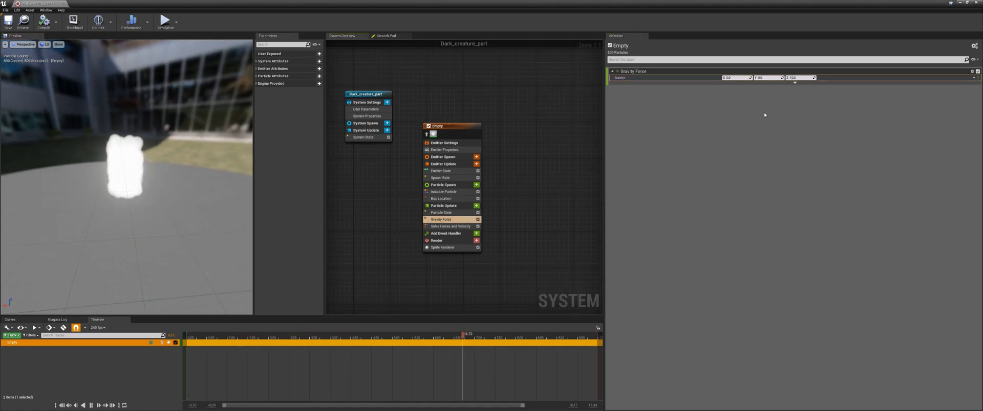
# Step: Set the Gravity Force's Z value to 20 and inspect the particle column from several angles
pyautogui.click(800, 78)
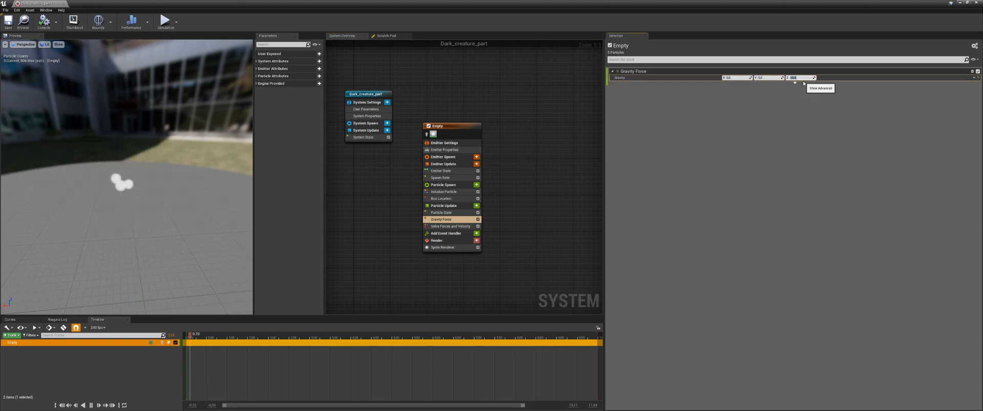
pyautogui.write('20')
pyautogui.press('Return')
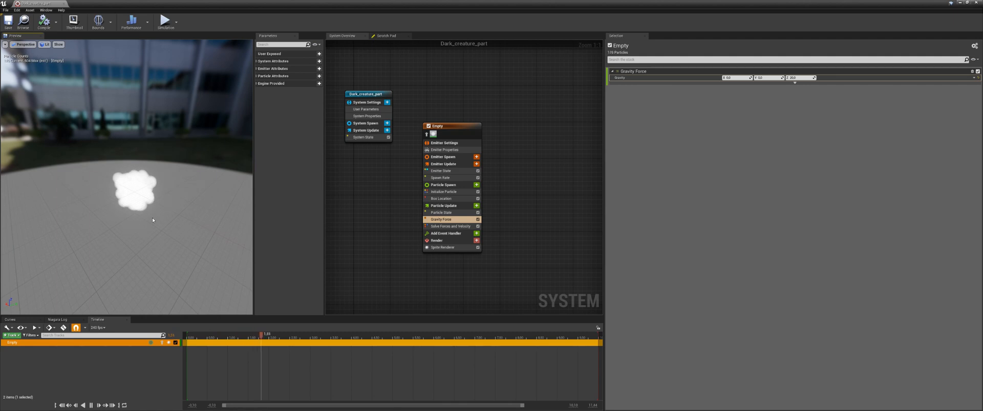
pyautogui.moveTo(152, 220); pyautogui.dragTo(156, 220)
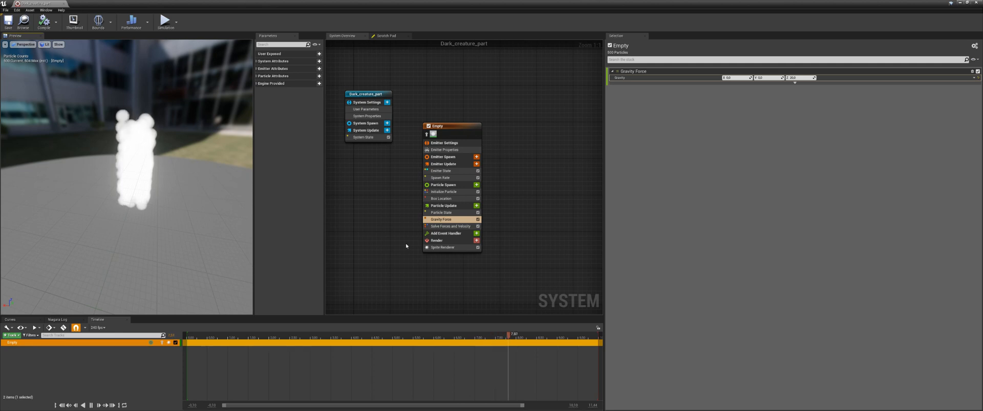
pyautogui.moveTo(163, 223); pyautogui.dragTo(97, 213)
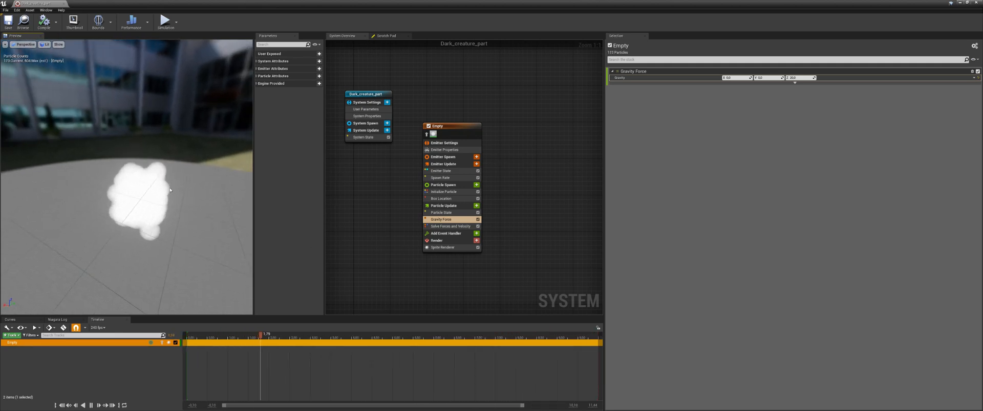
# Step: Show the Sprite Renderer's settings, then create a material named Smoke in the main editor's Dark_creature content folder
pyautogui.click(451, 248)
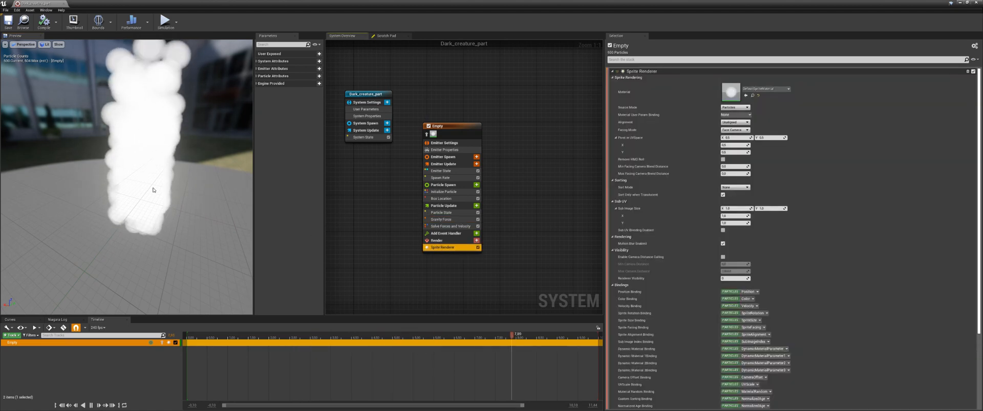
pyautogui.moveTo(384, 9); pyautogui.dragTo(245, 74)
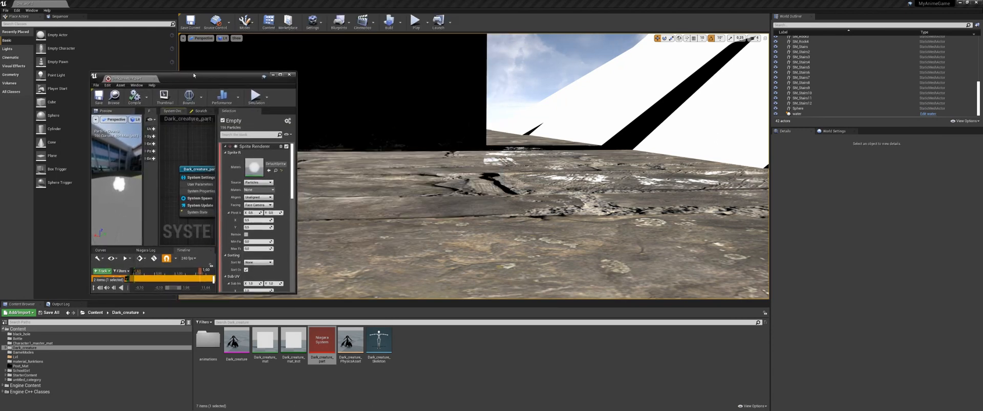
pyautogui.rightClick(419, 351)
pyautogui.click(445, 236)
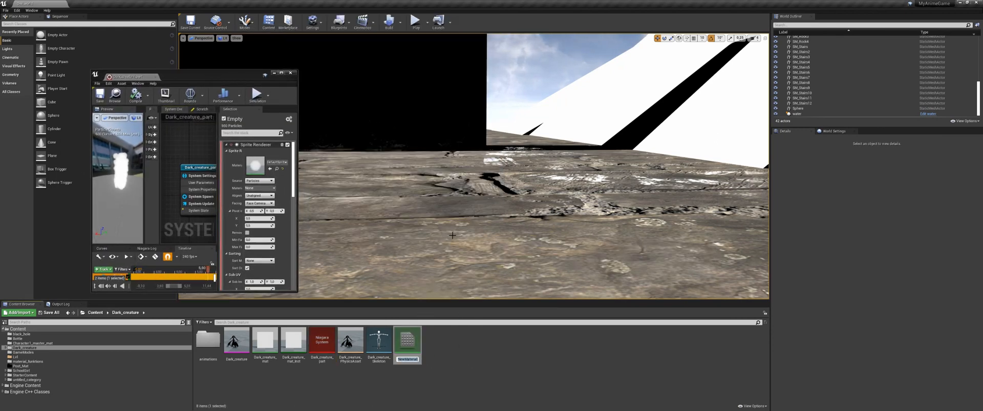
pyautogui.write('Smoke')
pyautogui.press('Return')
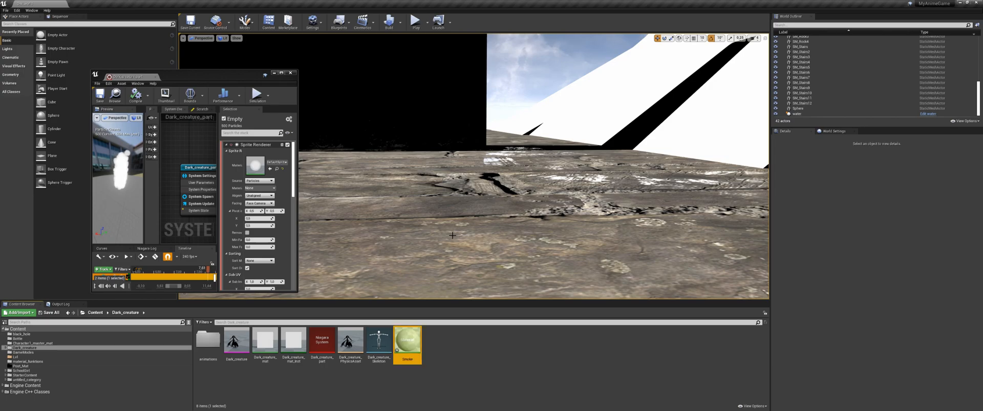
# Step: Open the Smoke material and add a Particle SubUV node, placing it beside the main material node
pyautogui.doubleClick(408, 341)
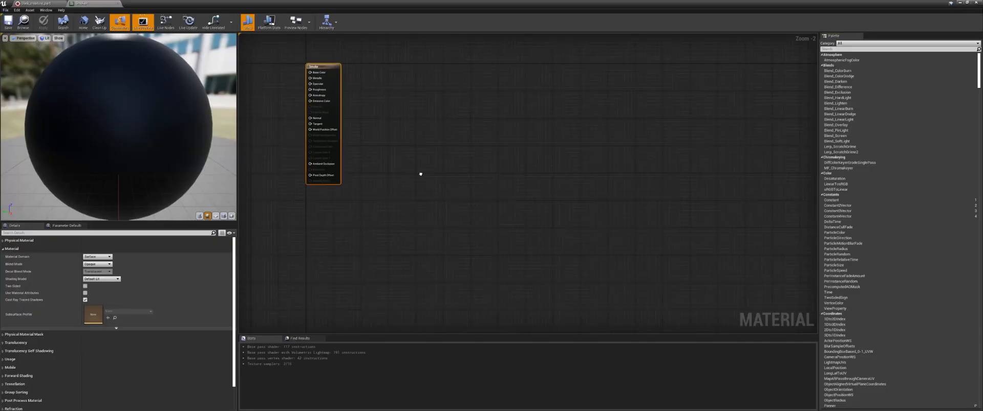
pyautogui.moveTo(572, 229); pyautogui.dragTo(459, 209, button='right')
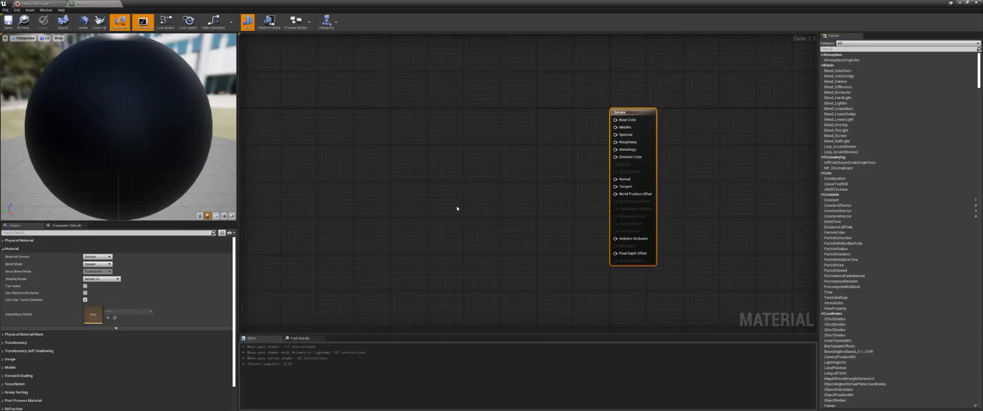
pyautogui.rightClick(457, 209)
pyautogui.write('particle')
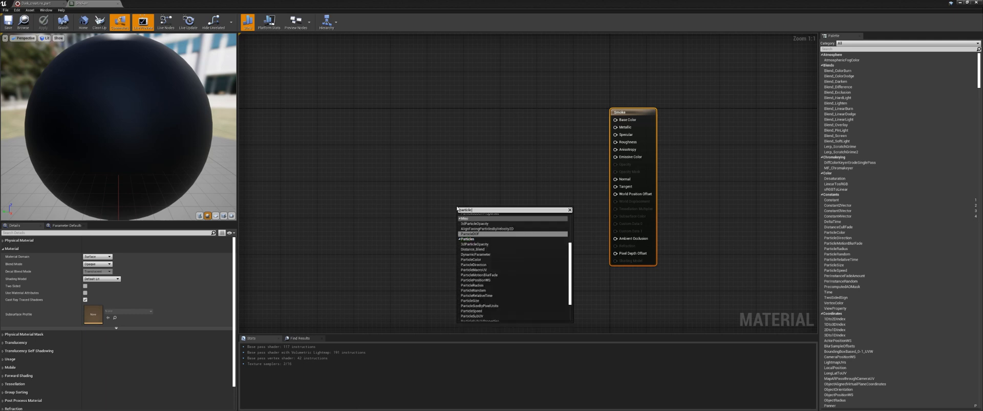
pyautogui.write(' sub')
pyautogui.press('Return')
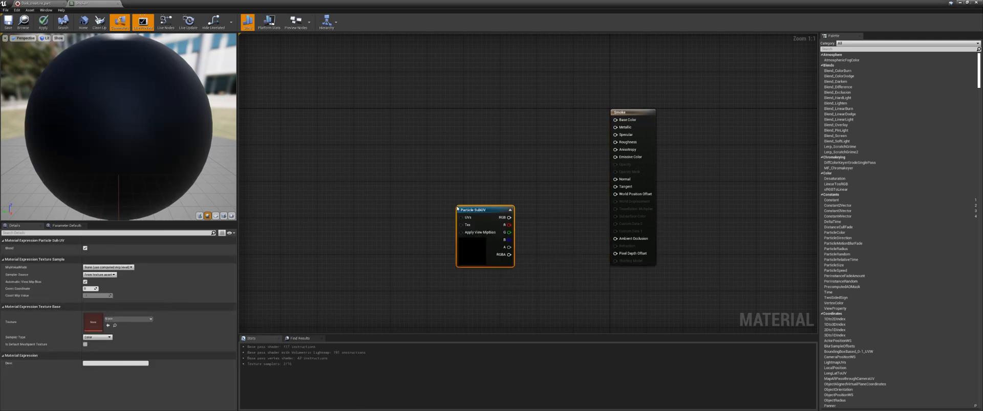
pyautogui.moveTo(491, 211); pyautogui.dragTo(461, 172)
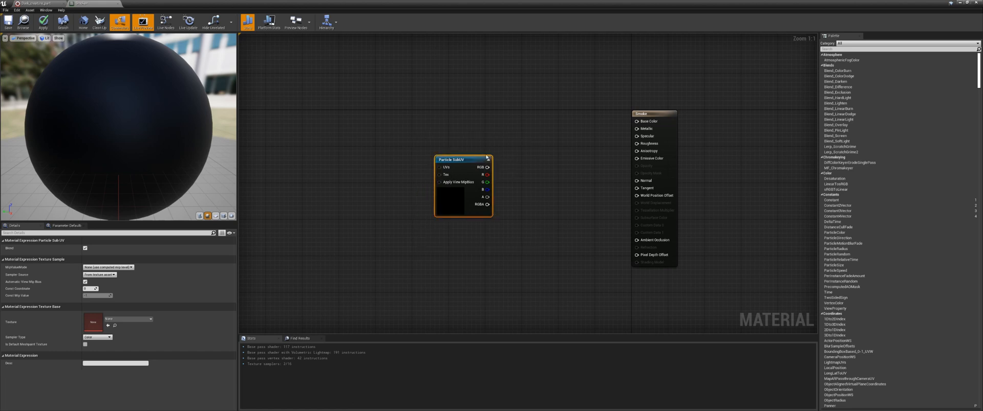
pyautogui.moveTo(418, 239); pyautogui.dragTo(442, 244, button='right')
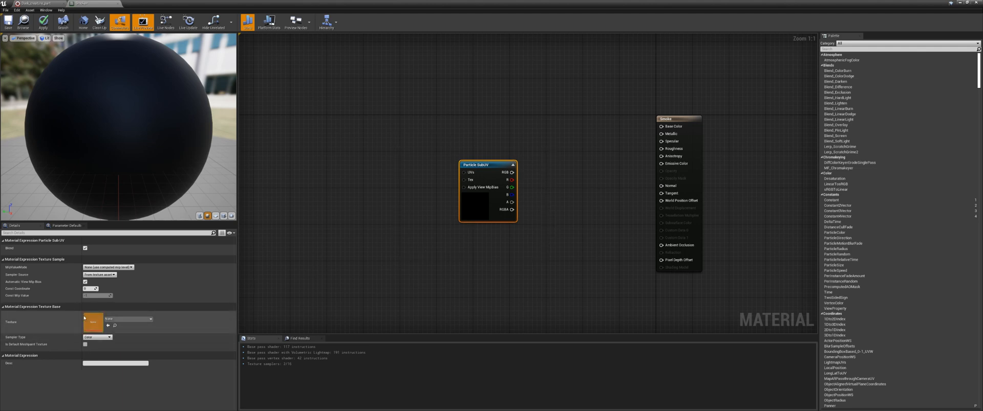
# Step: Search the available textures for smoke and assign T_SmokeSubUV_8X8 to the Particle SubUV node
pyautogui.click(151, 320)
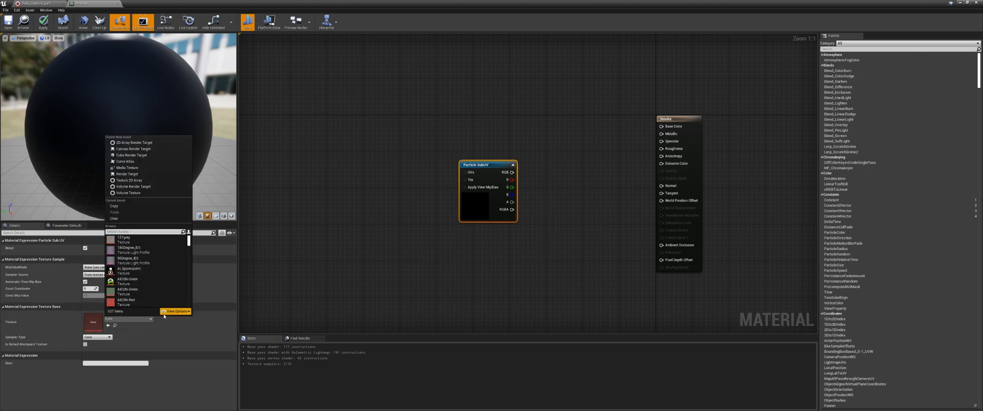
pyautogui.click(187, 313)
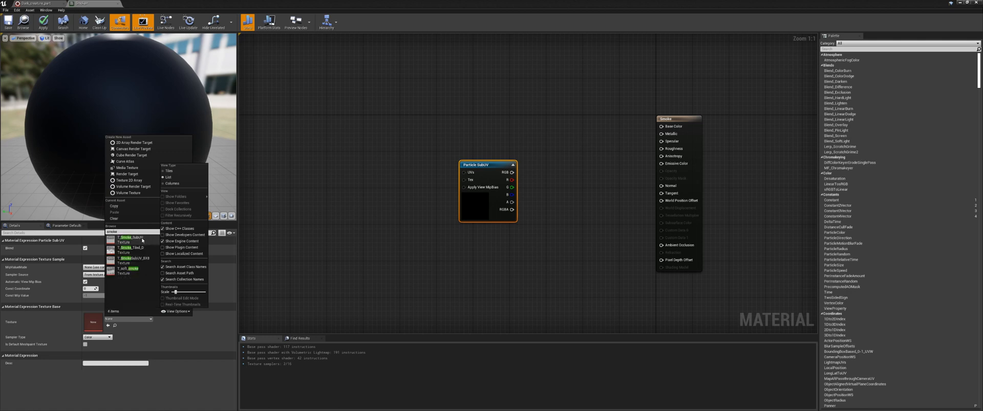
pyautogui.moveTo(134, 263)
pyautogui.moveTo(113, 274)
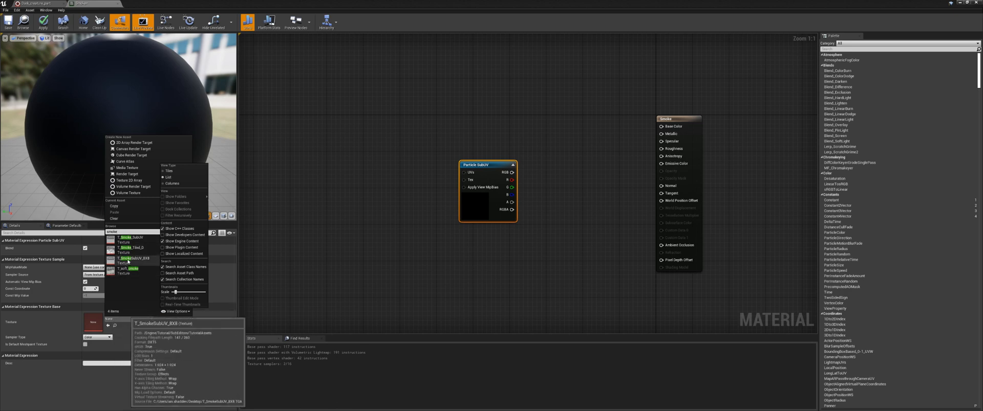
pyautogui.moveTo(136, 243)
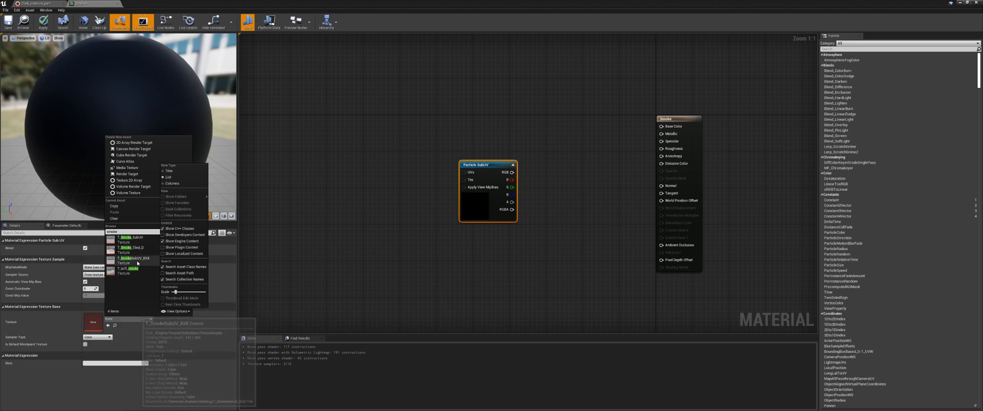
pyautogui.click(131, 260)
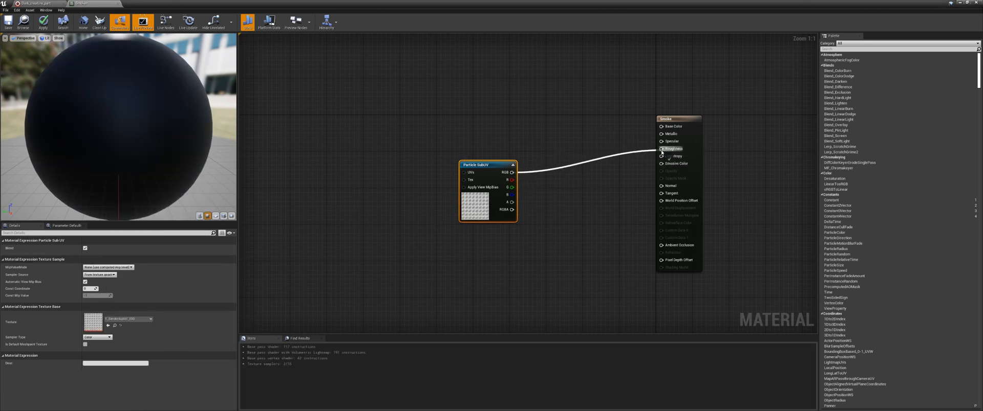
# Step: Connect the Particle SubUV's RGB output to Emissive Color and preview the material on a plane
pyautogui.moveTo(662, 165); pyautogui.dragTo(661, 164)
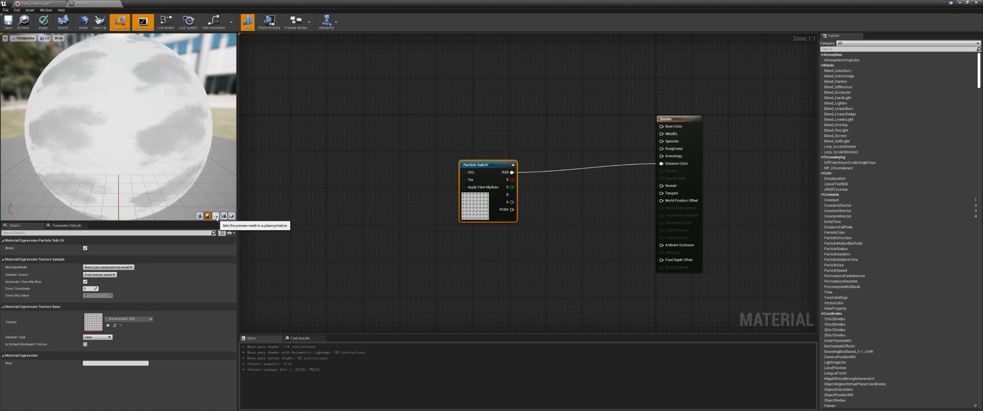
pyautogui.click(216, 216)
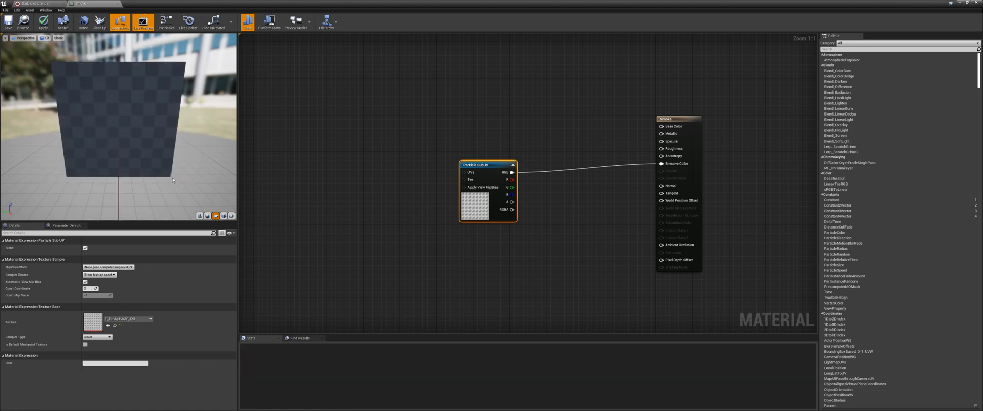
pyautogui.moveTo(173, 180); pyautogui.dragTo(186, 175)
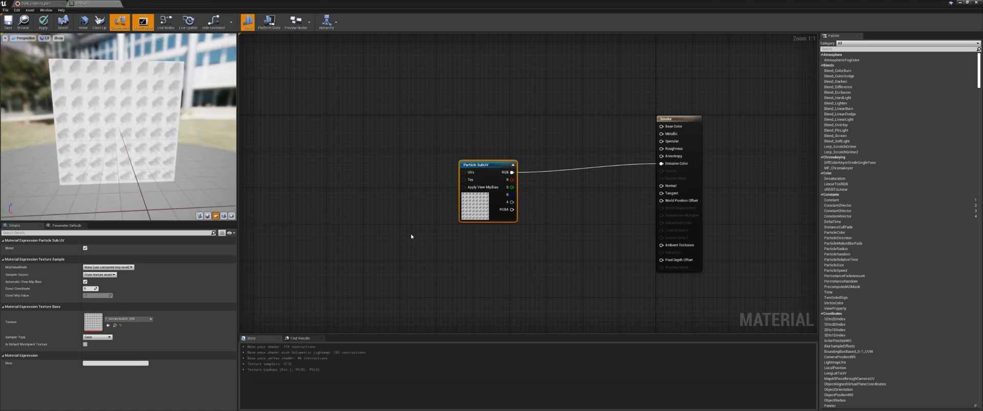
# Step: Add a Particle Color node above the Particle SubUV node and move the SubUV node down to make room
pyautogui.moveTo(410, 228); pyautogui.dragTo(412, 238, button='right')
pyautogui.rightClick(389, 174)
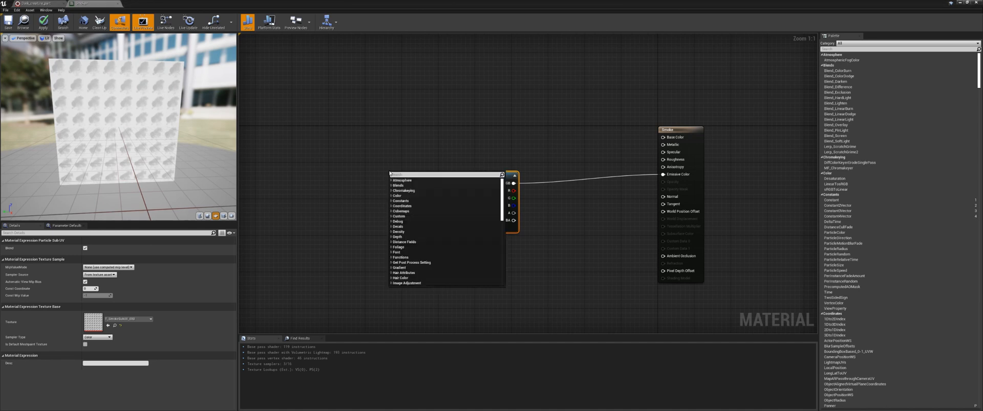
pyautogui.write('partic')
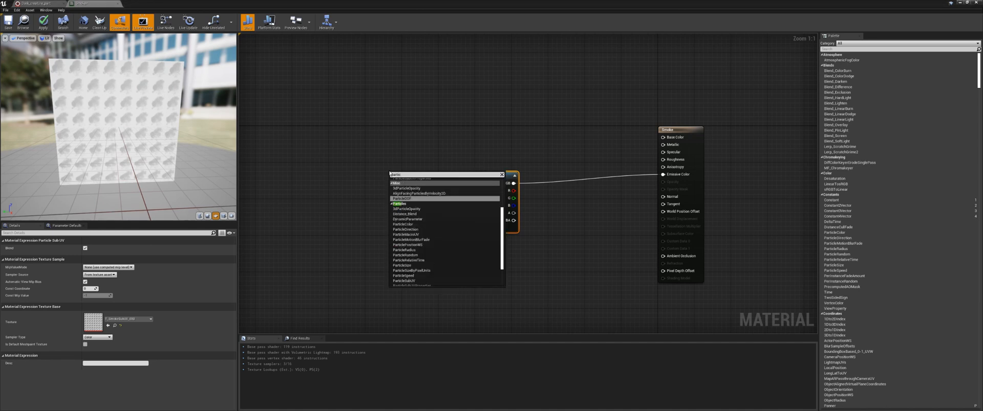
pyautogui.write('le col')
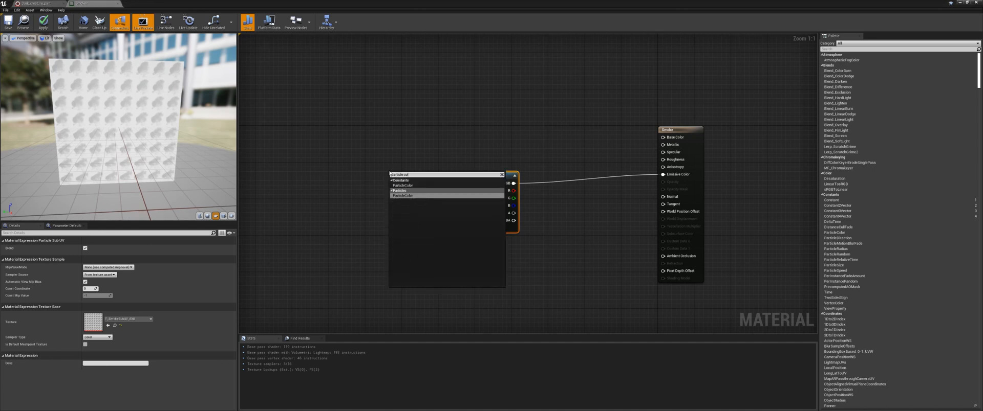
pyautogui.press('Return')
pyautogui.moveTo(415, 216); pyautogui.dragTo(481, 152)
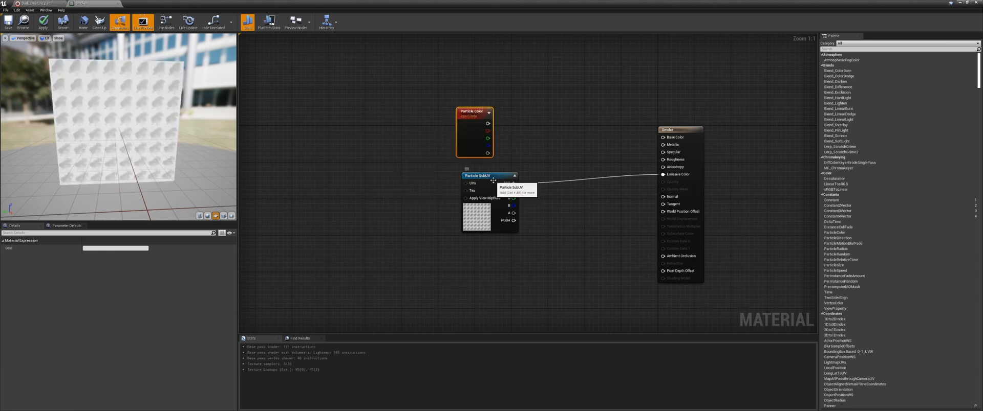
pyautogui.moveTo(493, 180); pyautogui.dragTo(480, 203)
pyautogui.moveTo(512, 93); pyautogui.dragTo(438, 175)
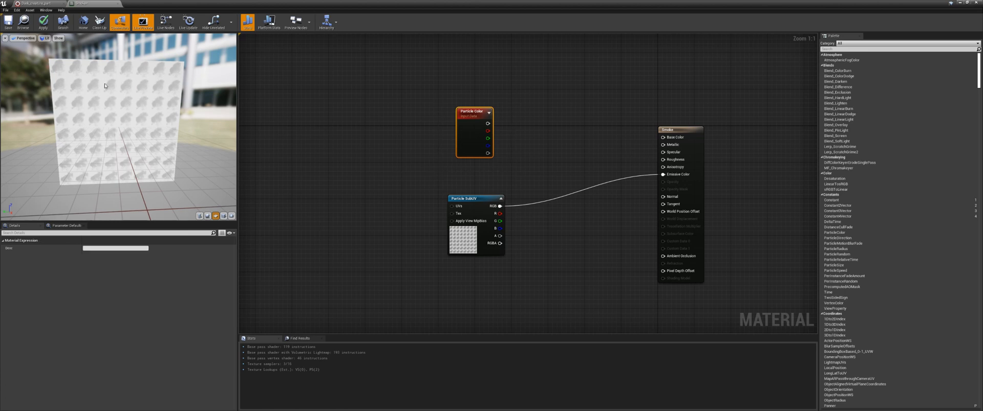
# Step: Compare the Smoke material graph with the Dark_creature_part system's particle preview and emitter stack
pyautogui.click(39, 3)
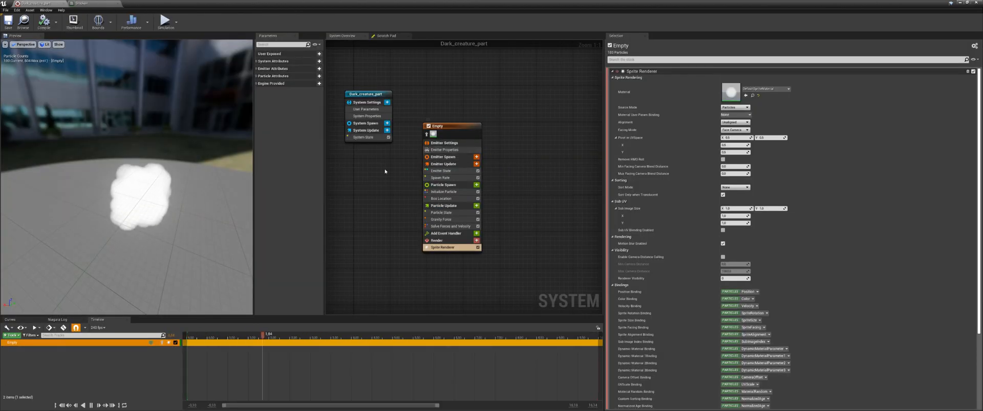
pyautogui.click(81, 3)
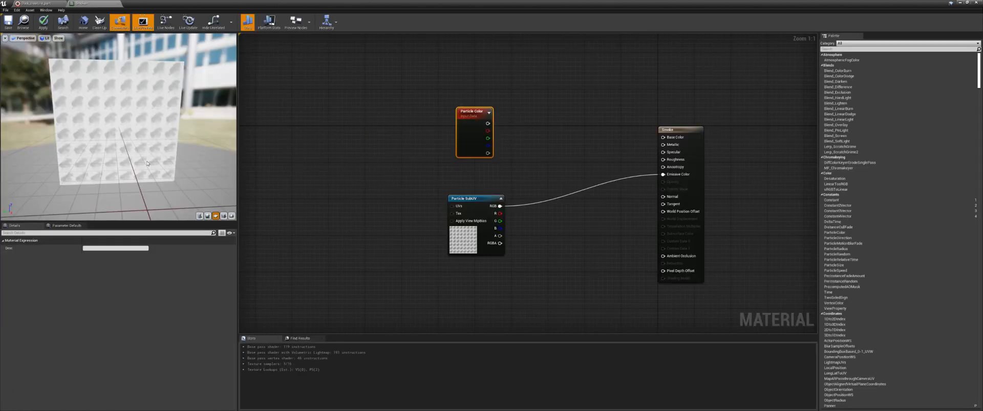
pyautogui.click(36, 3)
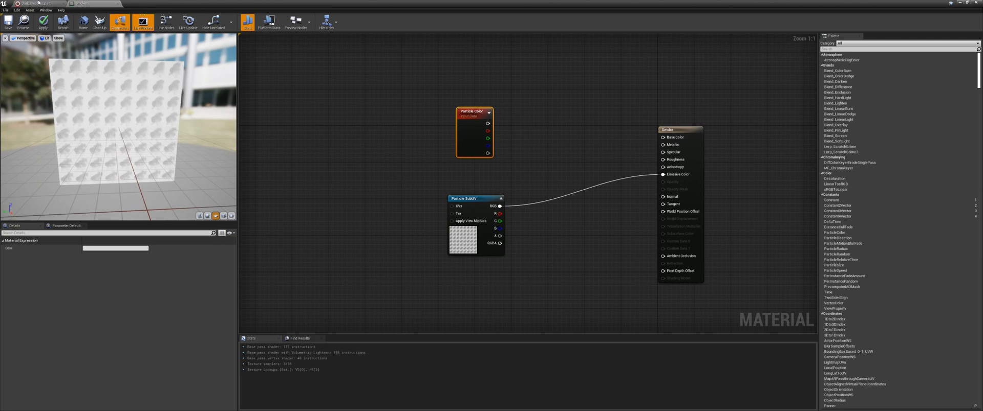
pyautogui.click(37, 3)
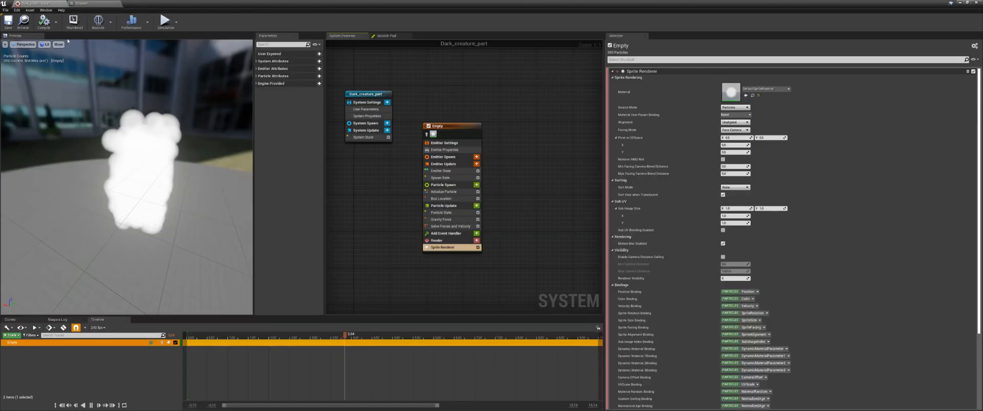
pyautogui.moveTo(499, 167); pyautogui.dragTo(392, 205)
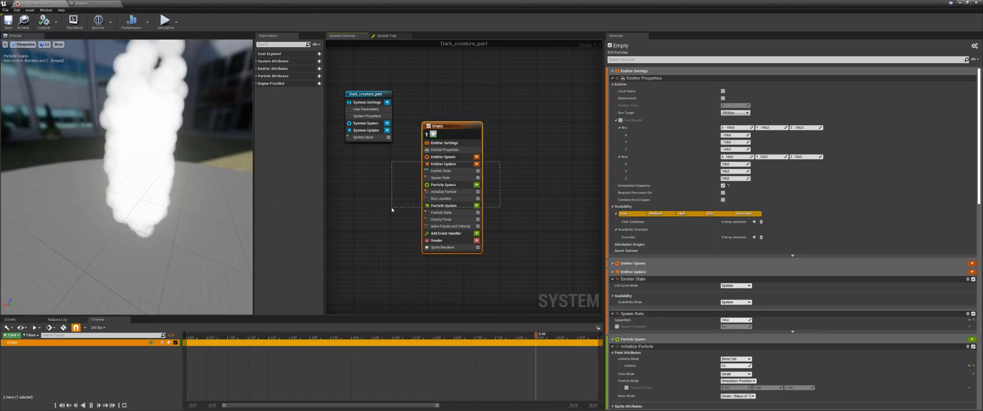
pyautogui.click(98, 3)
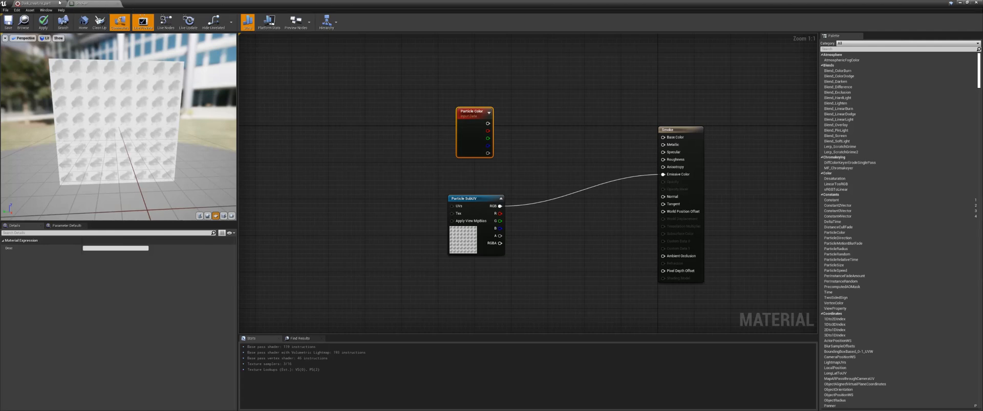
pyautogui.click(59, 3)
pyautogui.moveTo(480, 118); pyautogui.dragTo(510, 148)
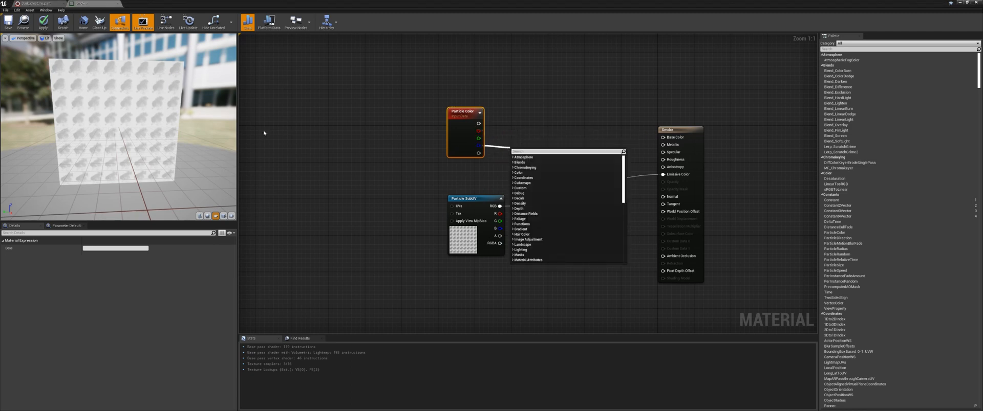
pyautogui.press('Escape')
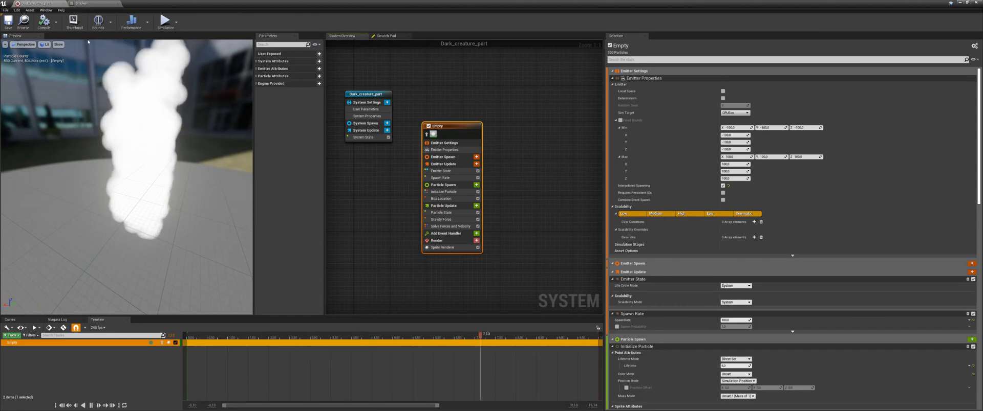
pyautogui.click(96, 3)
# Step: Connect the Particle Color node's main color output to Emissive Color in place of the Particle SubUV input
pyautogui.moveTo(435, 198); pyautogui.dragTo(397, 204, button='right')
pyautogui.moveTo(403, 130); pyautogui.dragTo(412, 130)
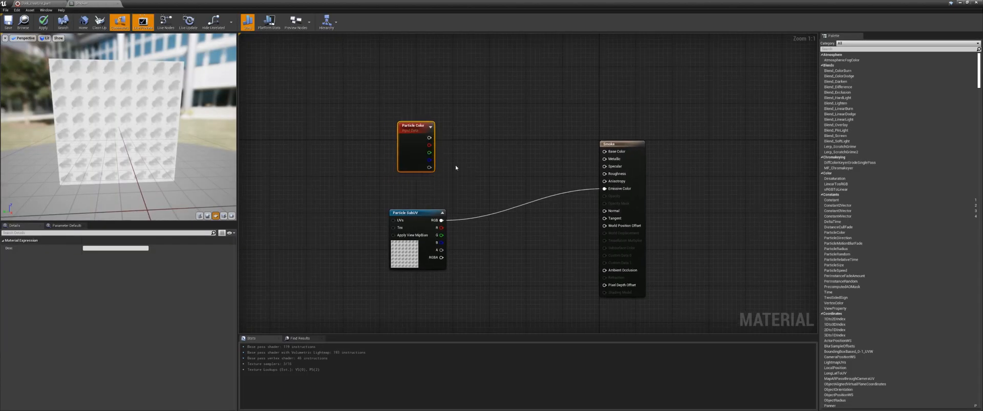
pyautogui.moveTo(526, 169); pyautogui.dragTo(524, 173, button='right')
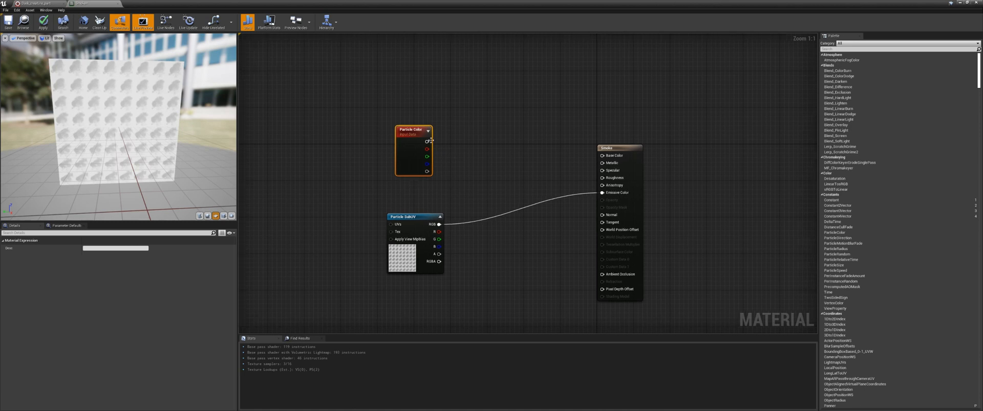
pyautogui.moveTo(428, 142); pyautogui.dragTo(609, 194)
# Step: Set the Smoke material's Shading Model to Unlit
pyautogui.click(640, 148)
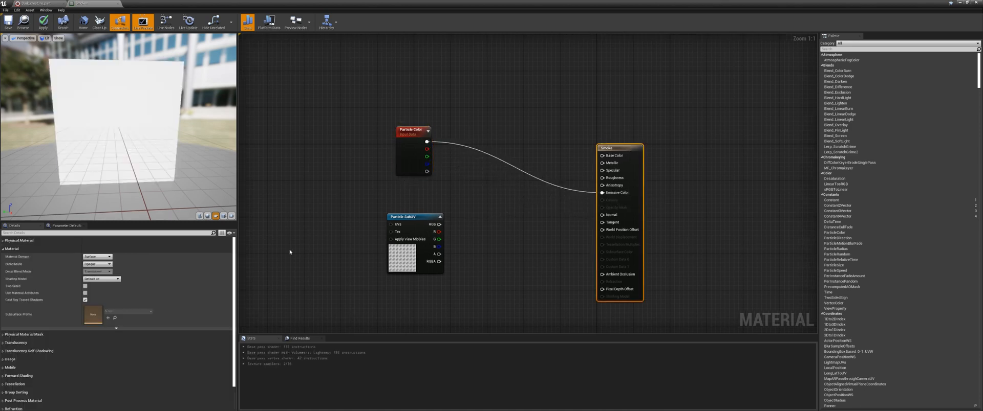
pyautogui.click(102, 279)
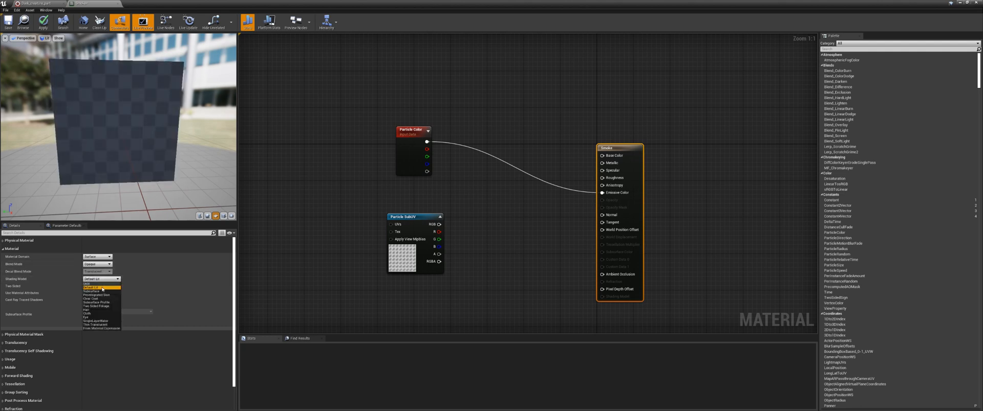
pyautogui.click(94, 283)
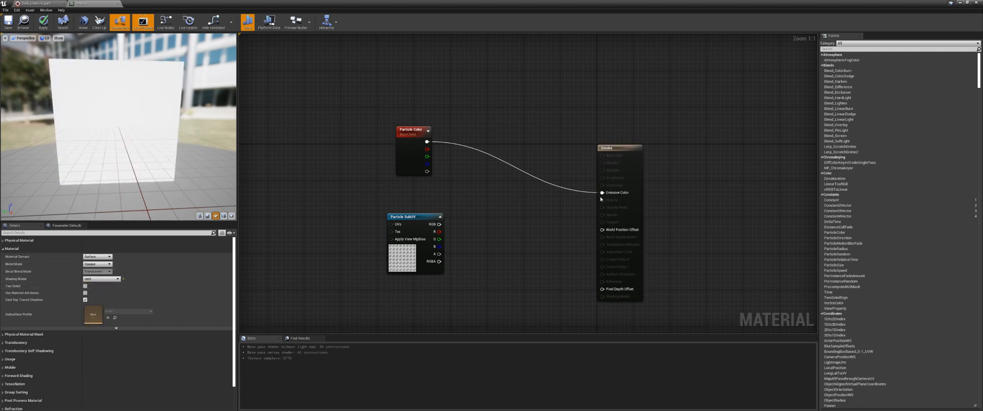
pyautogui.moveTo(523, 239); pyautogui.dragTo(519, 235, button='right')
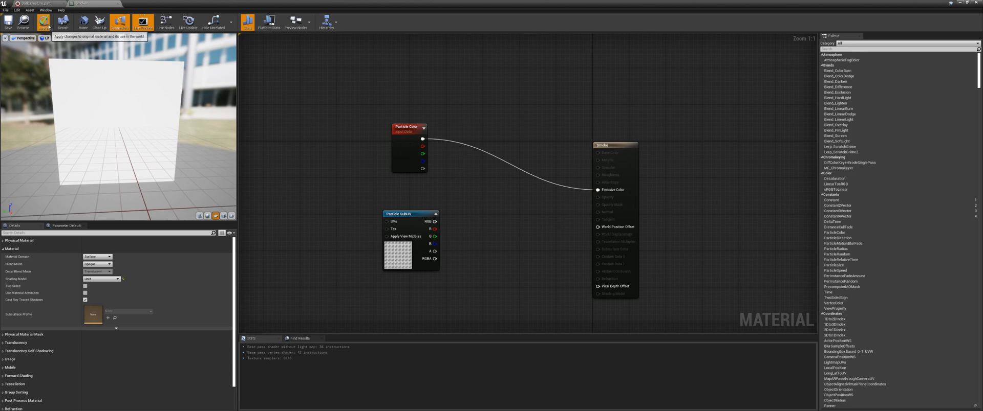
# Step: Assign the Smoke material to the Empty emitter's Sprite Renderer in the Dark_creature_part system
pyautogui.click(42, 4)
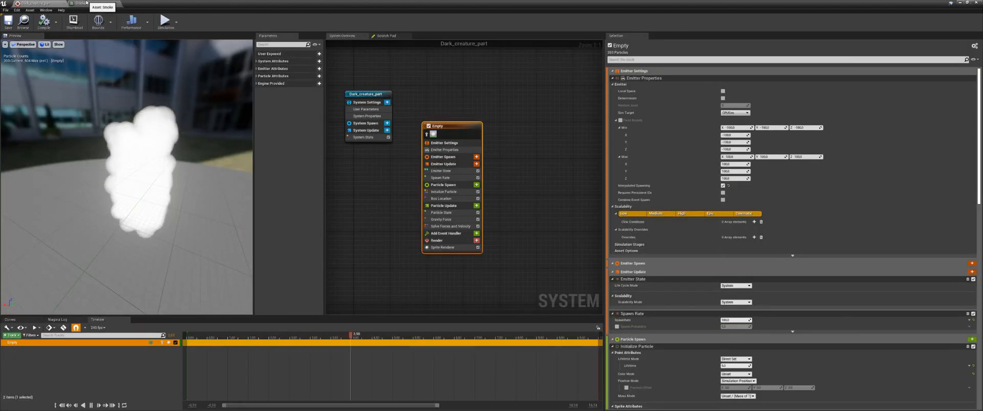
pyautogui.click(437, 248)
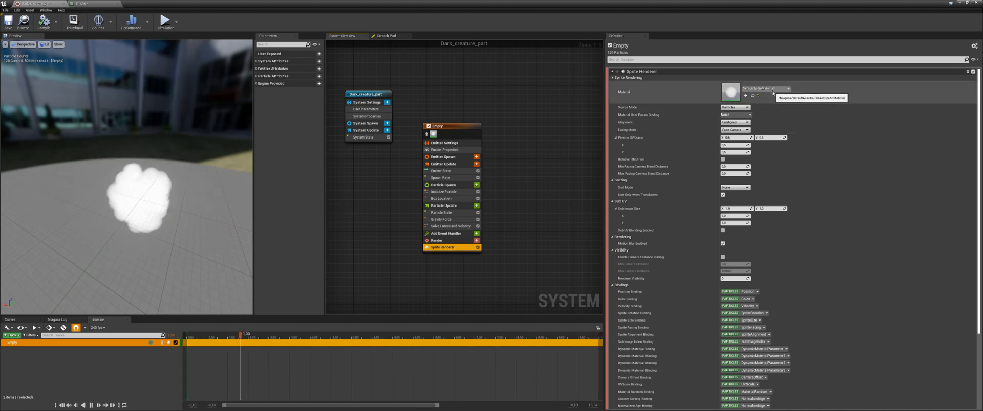
pyautogui.moveTo(607, 4); pyautogui.dragTo(518, 0)
pyautogui.click(745, 96)
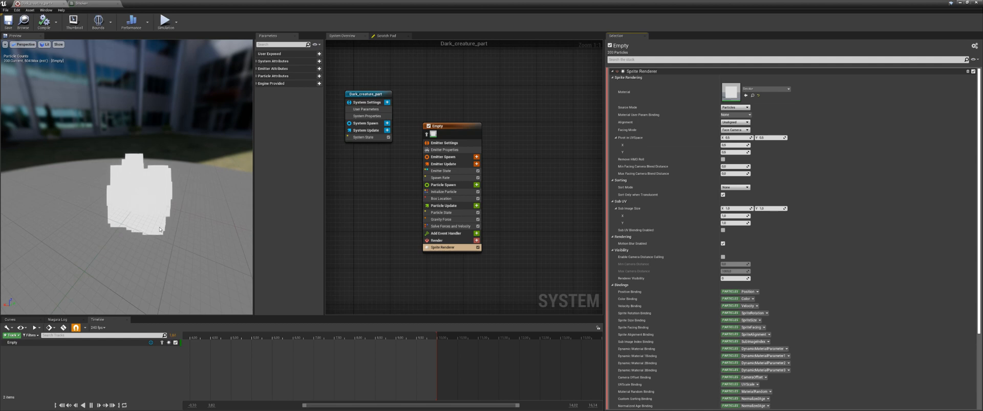
pyautogui.moveTo(159, 229); pyautogui.dragTo(204, 210)
# Step: Add a Color module to the Particle Spawn stage of the Empty emitter and open its settings
pyautogui.click(84, 3)
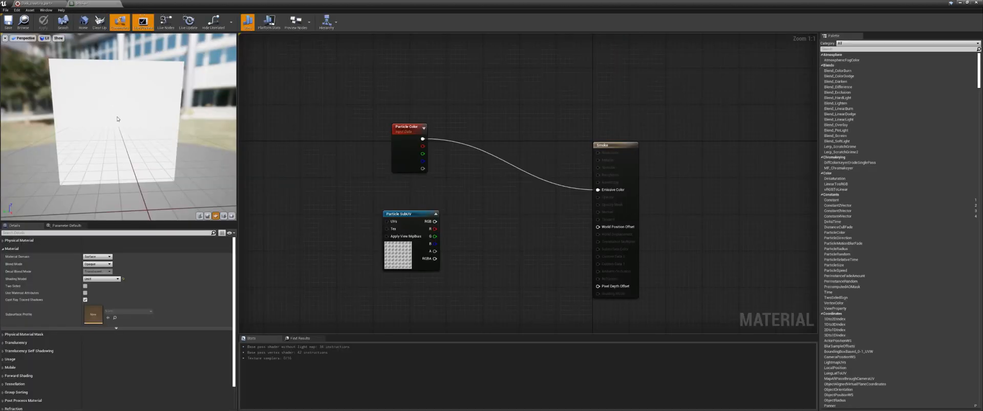
pyautogui.click(36, 3)
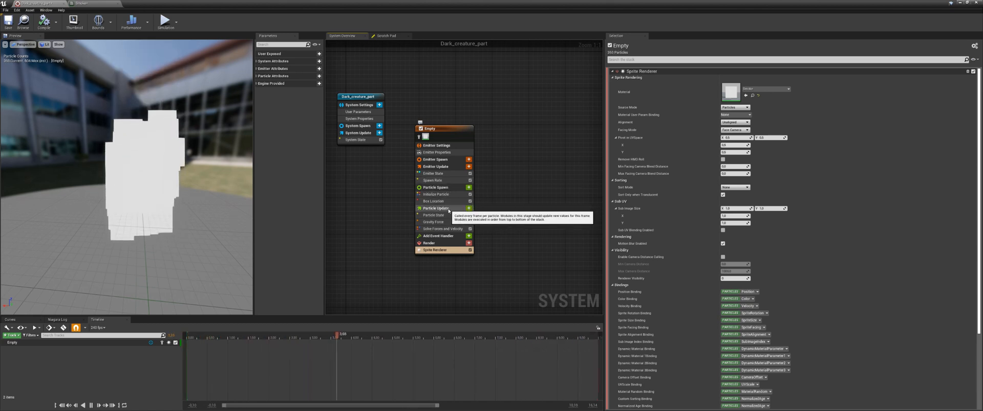
pyautogui.click(469, 187)
pyautogui.write('color')
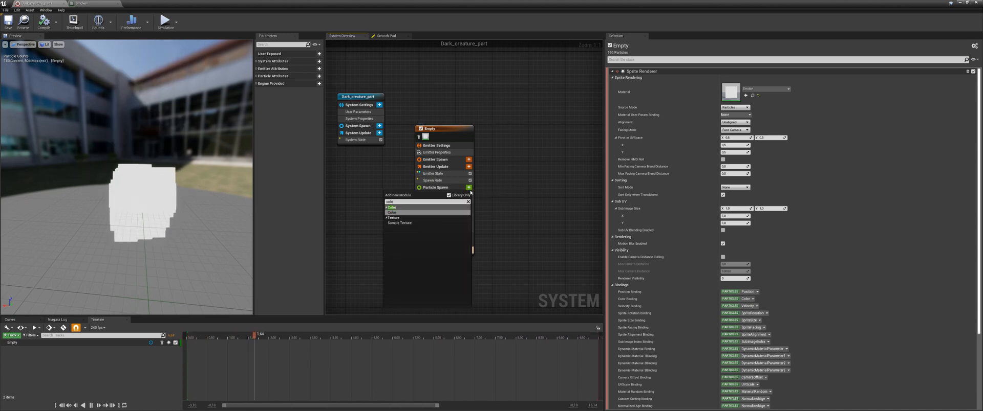
pyautogui.press('Return')
pyautogui.click(435, 209)
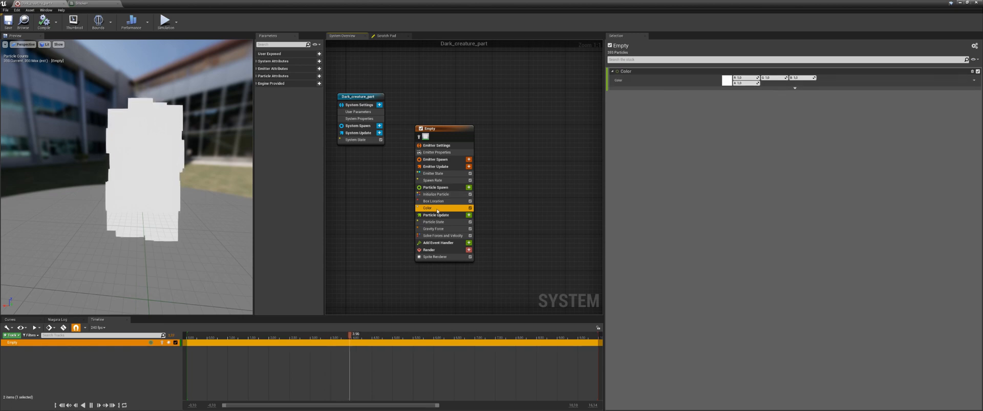
# Step: Set the Color module's particle color to a light purple
pyautogui.click(726, 80)
pyautogui.click(762, 122)
pyautogui.moveTo(763, 121); pyautogui.dragTo(756, 115)
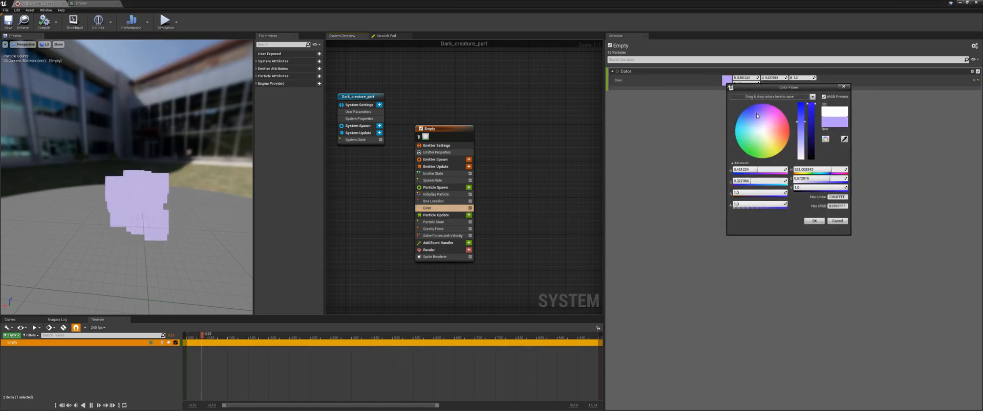
pyautogui.click(814, 221)
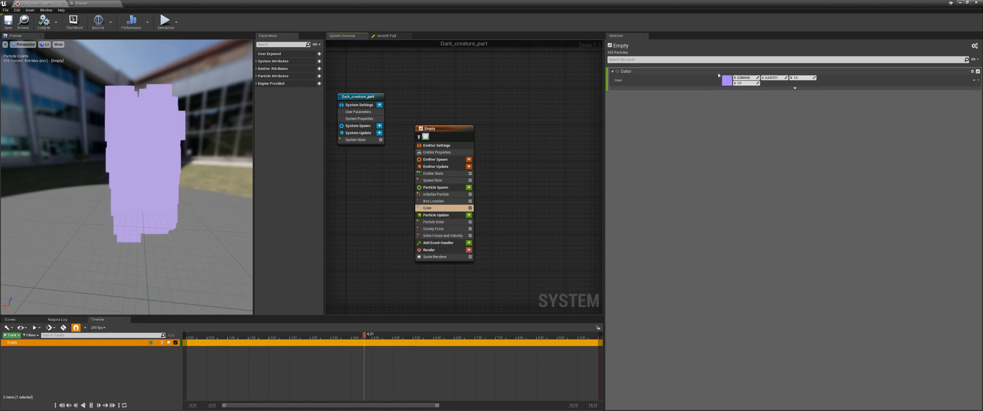
# Step: Check how the Smoke material's Particle Color link relates to the Sprite Renderer's material and the emitter's Color module
pyautogui.click(87, 4)
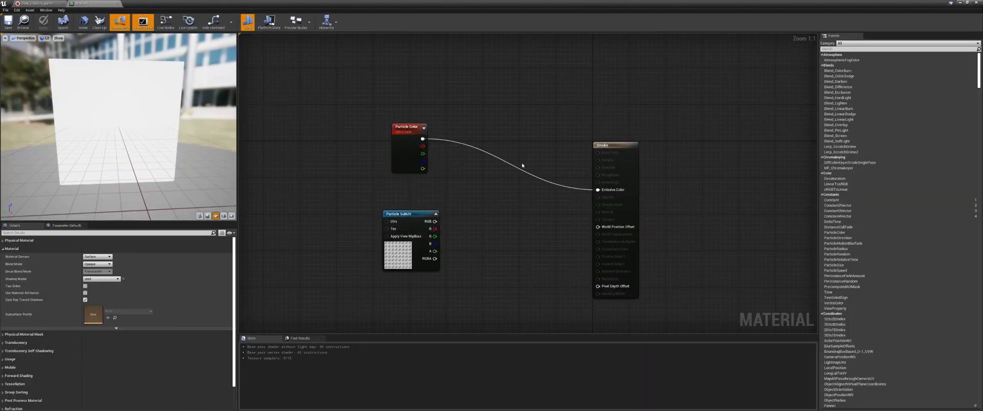
pyautogui.click(39, 3)
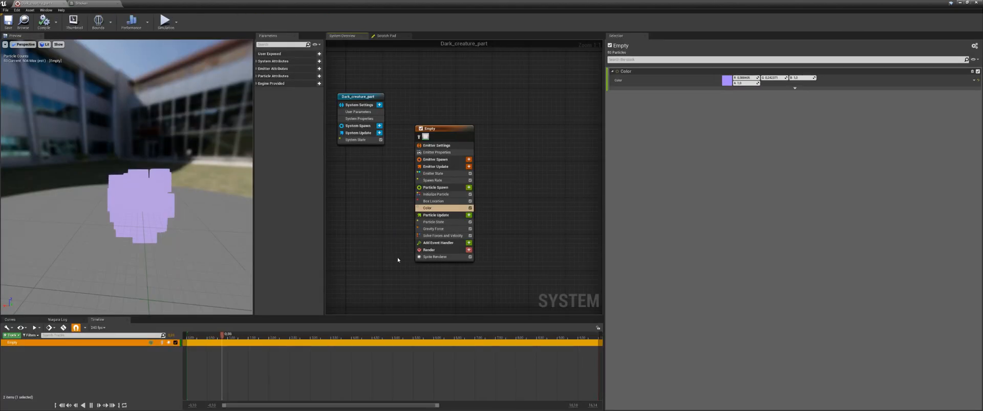
pyautogui.click(435, 257)
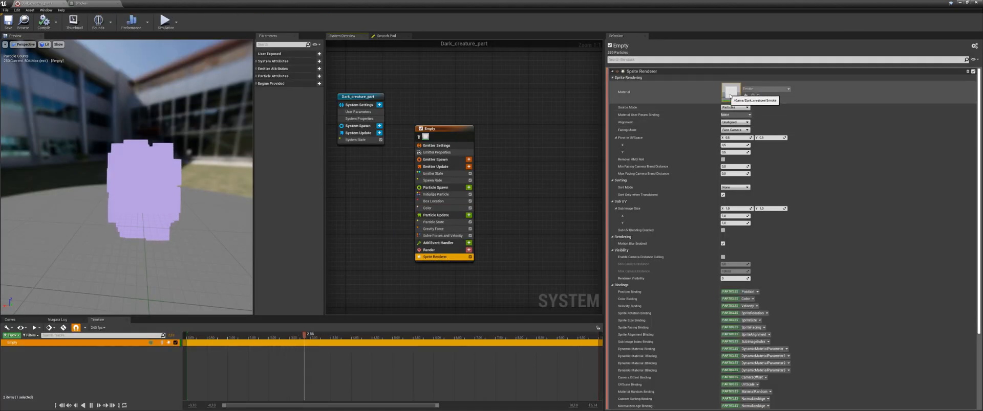
pyautogui.moveTo(406, 240); pyautogui.dragTo(422, 229, button='right')
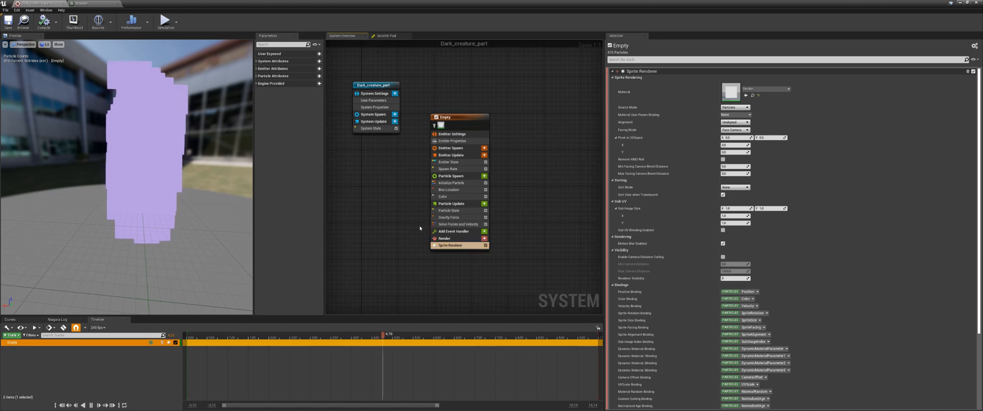
pyautogui.click(448, 197)
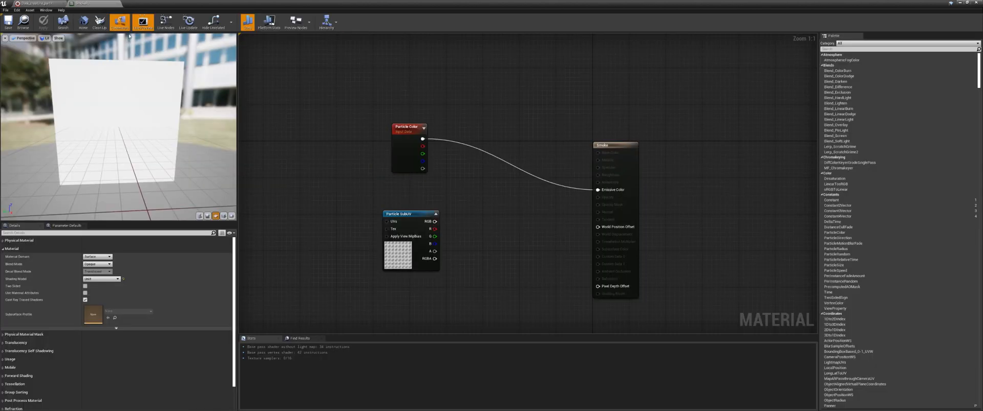
# Step: Multiply Particle Color by the Particle SubUV node's RGB output, feed the result into Emissive Color and apply the material
pyautogui.moveTo(417, 219); pyautogui.dragTo(416, 224)
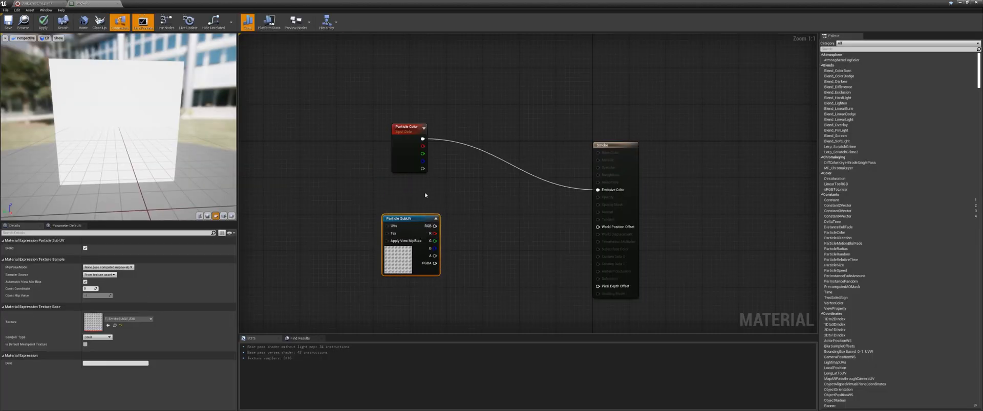
pyautogui.moveTo(417, 138); pyautogui.dragTo(475, 183)
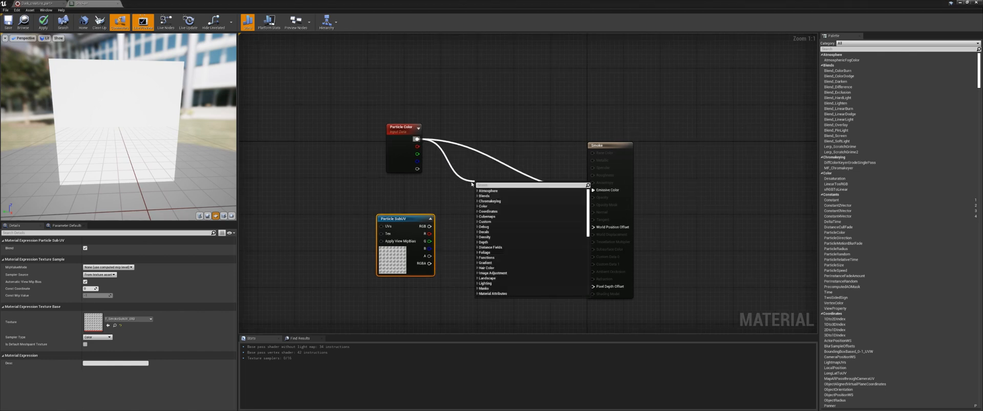
pyautogui.write('mul')
pyautogui.press('Return')
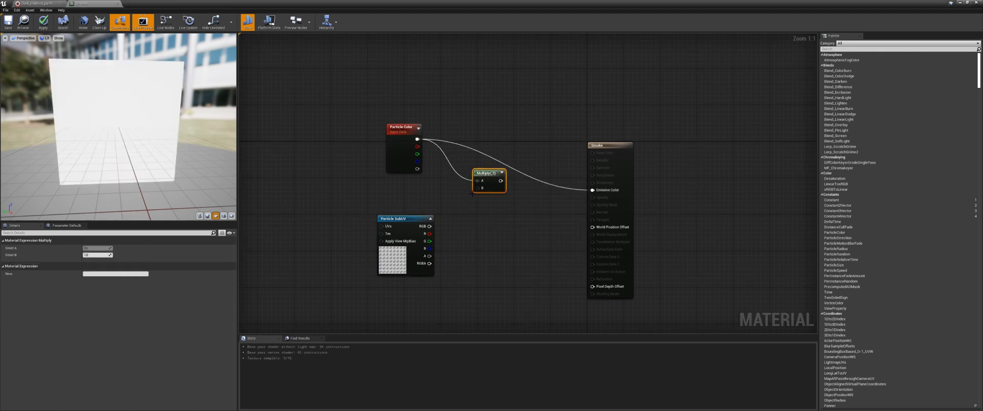
pyautogui.moveTo(411, 226); pyautogui.dragTo(477, 188)
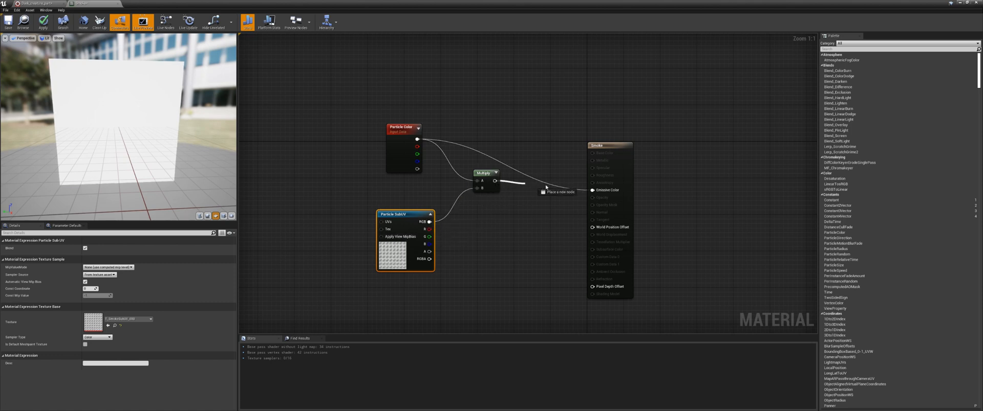
pyautogui.moveTo(592, 192); pyautogui.dragTo(592, 191)
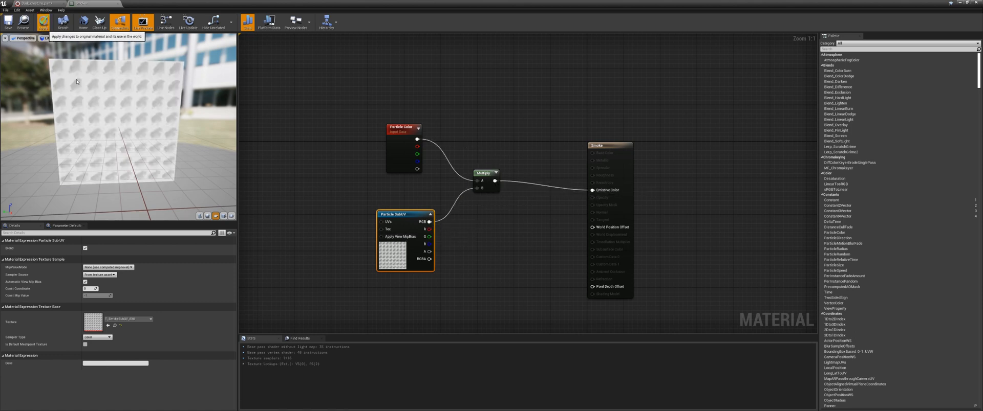
# Step: Inspect the textured particles in the Dark_creature_part preview and change the Color module's color to light blue
pyautogui.click(42, 4)
pyautogui.moveTo(154, 204); pyautogui.dragTo(147, 160, button='right')
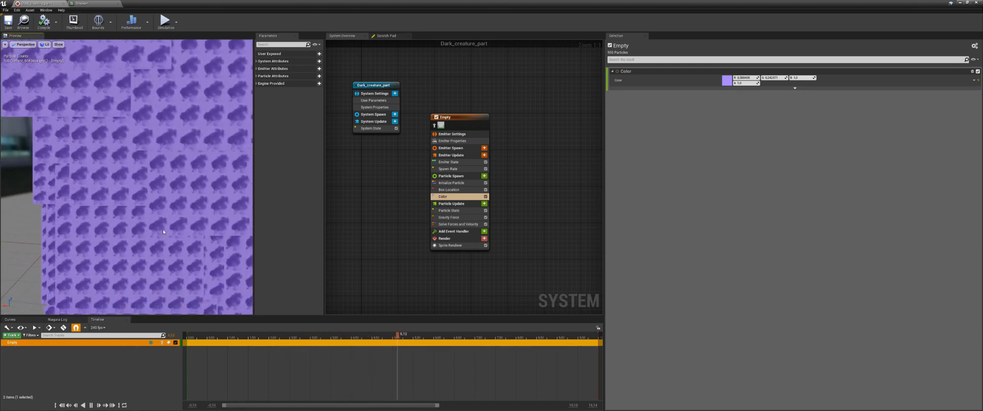
pyautogui.scroll(-8, 160, 225)
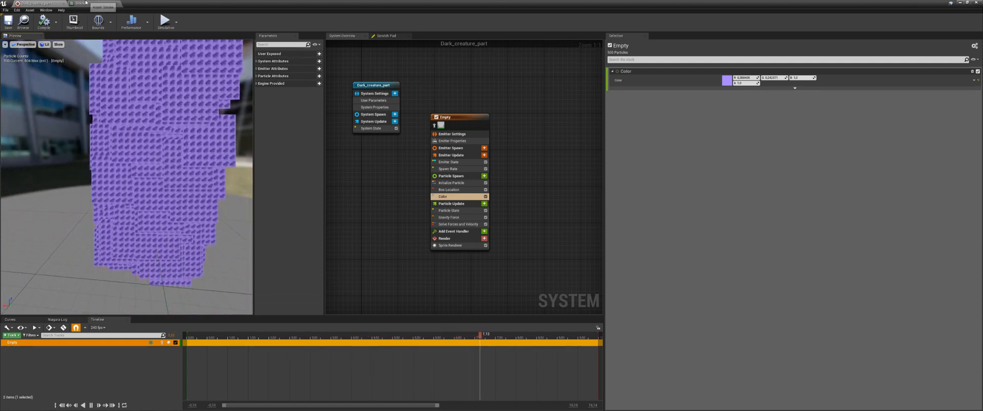
pyautogui.click(726, 81)
pyautogui.click(767, 142)
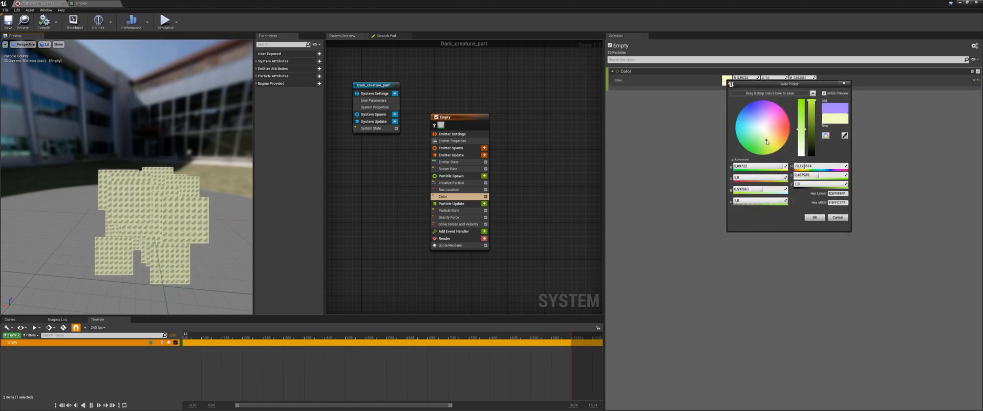
pyautogui.moveTo(766, 142); pyautogui.dragTo(749, 120)
# Step: Set the Smoke material's Blend Mode to Additive and inspect the preview plane from several angles
pyautogui.click(100, 4)
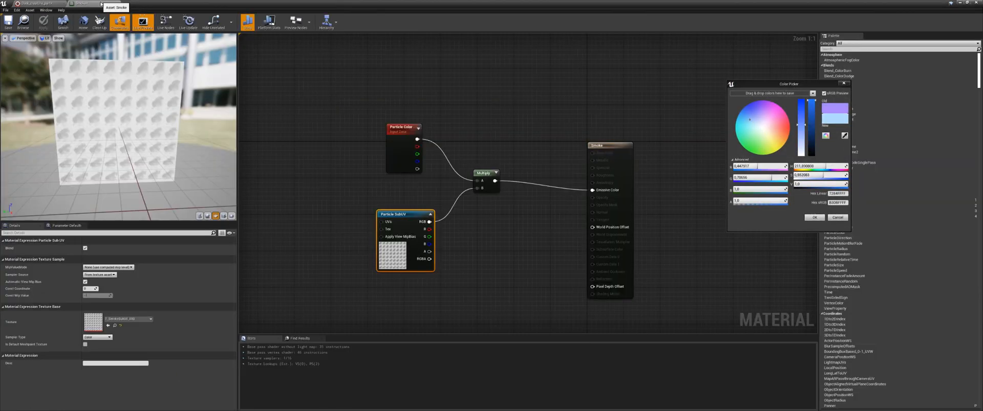
pyautogui.moveTo(490, 217); pyautogui.dragTo(460, 211, button='right')
pyautogui.click(477, 237)
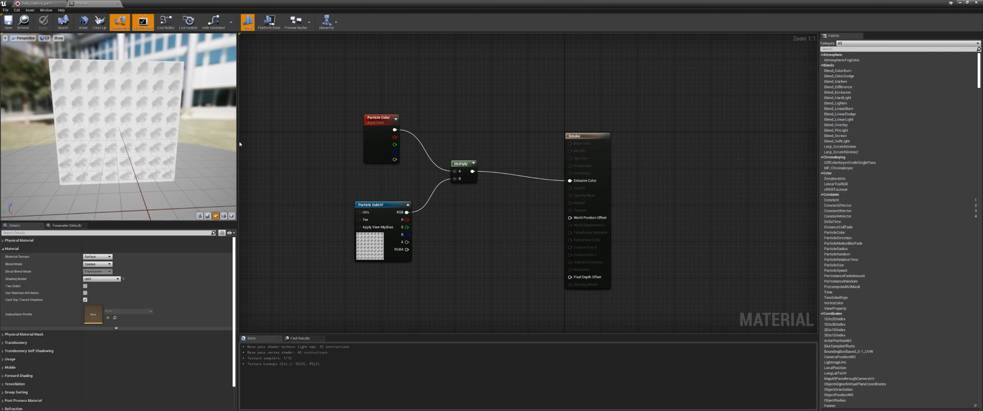
pyautogui.moveTo(474, 226); pyautogui.dragTo(465, 222, button='right')
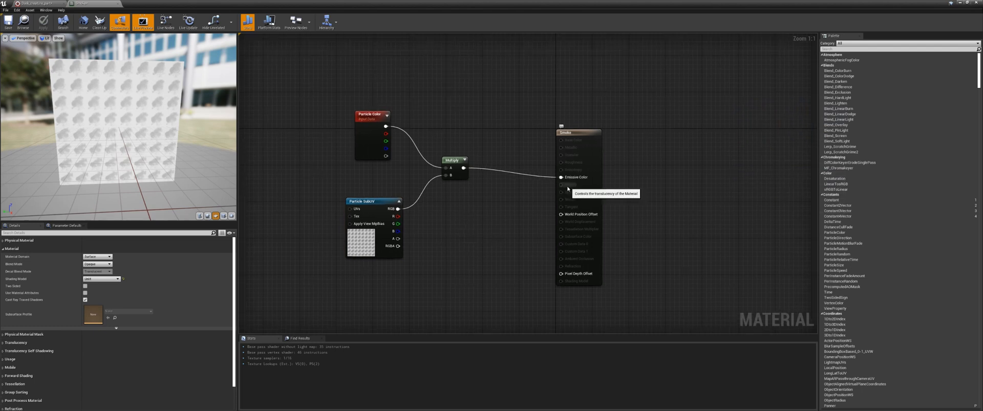
pyautogui.click(588, 136)
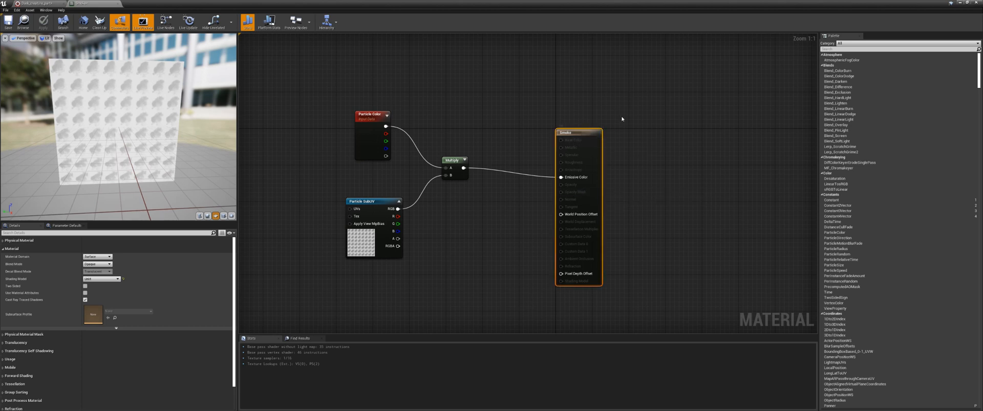
pyautogui.click(97, 264)
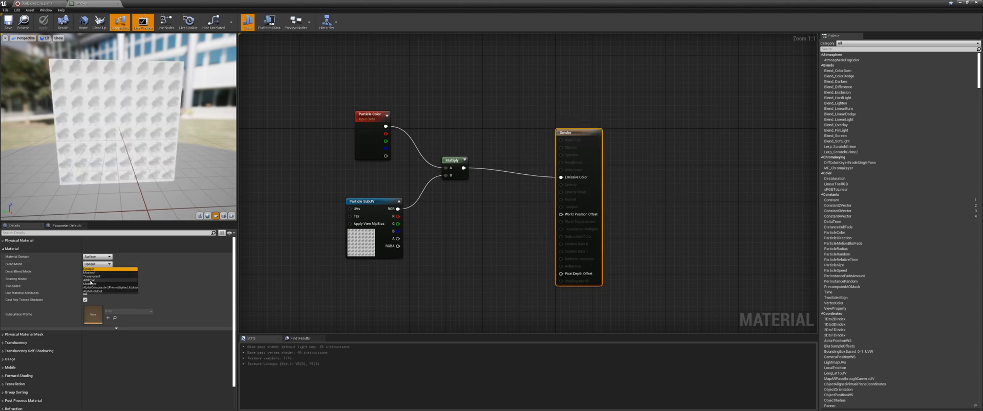
pyautogui.click(89, 280)
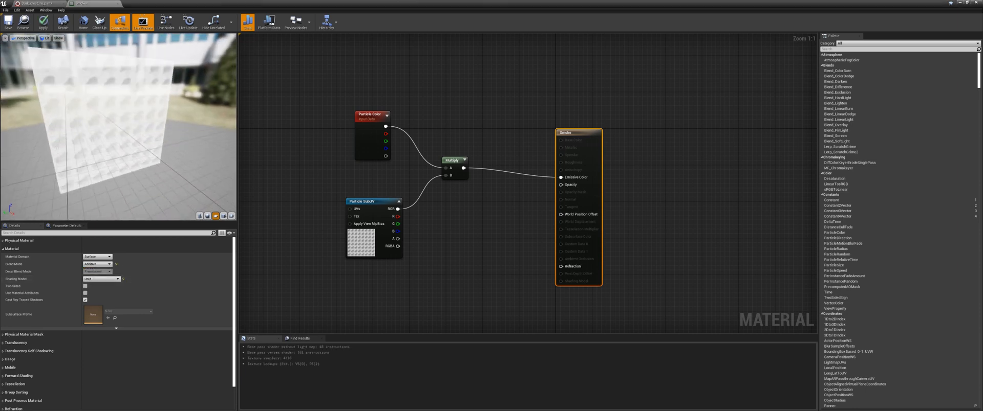
pyautogui.moveTo(119, 138); pyautogui.dragTo(127, 87)
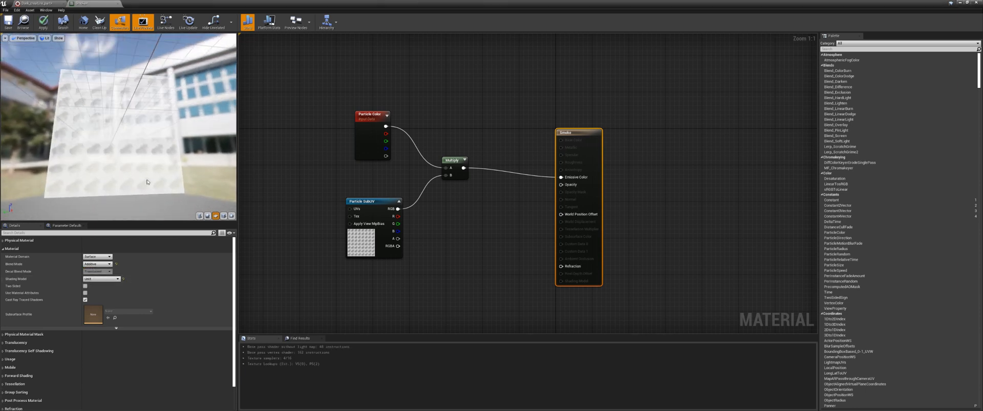
pyautogui.moveTo(143, 168); pyautogui.dragTo(146, 167)
# Step: Move the Particle SubUV node further left and the Multiply node up to make room in the graph
pyautogui.moveTo(385, 202); pyautogui.dragTo(371, 203)
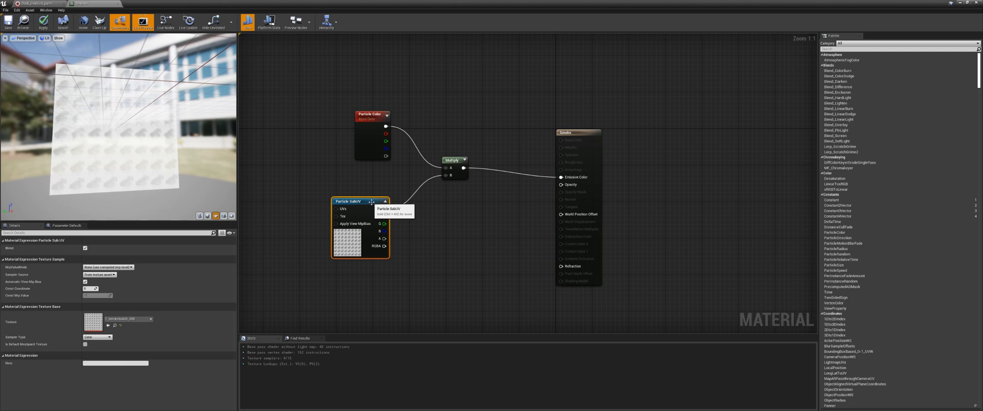
pyautogui.moveTo(145, 146); pyautogui.dragTo(145, 133)
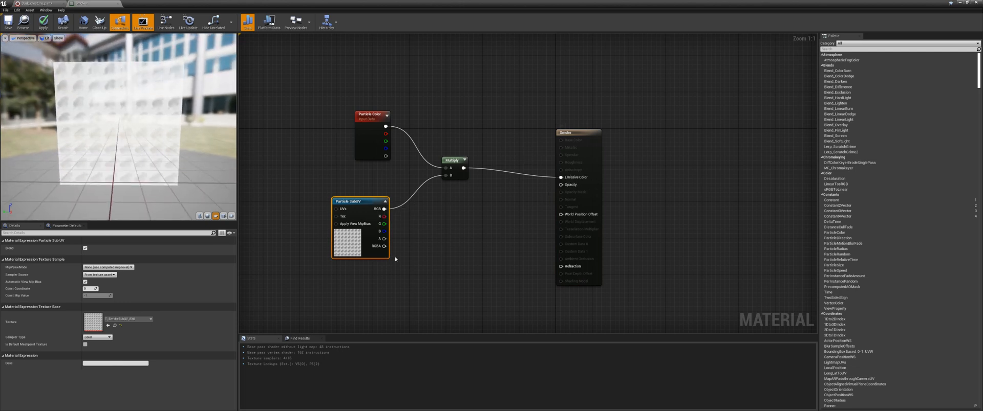
pyautogui.moveTo(457, 163); pyautogui.dragTo(452, 136)
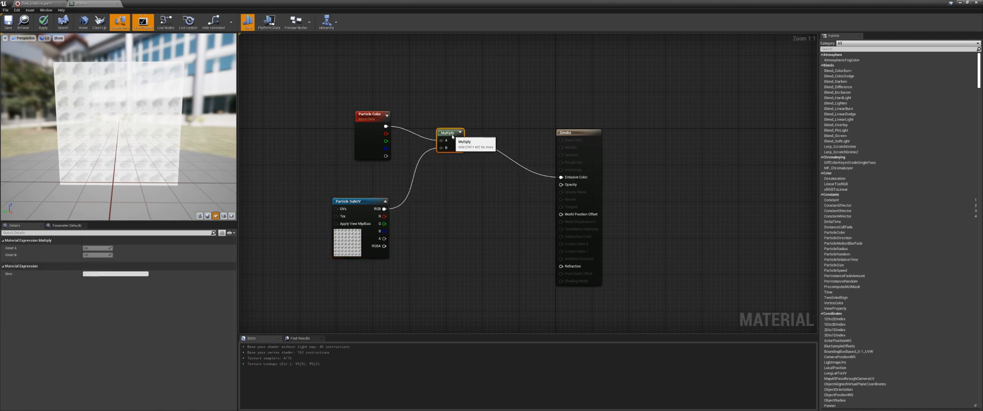
# Step: Multiply the Particle Color alpha by the Particle SubUV alpha in a second Multiply node and connect it to Opacity
pyautogui.moveTo(386, 126); pyautogui.dragTo(387, 160)
pyautogui.moveTo(430, 190); pyautogui.dragTo(436, 192)
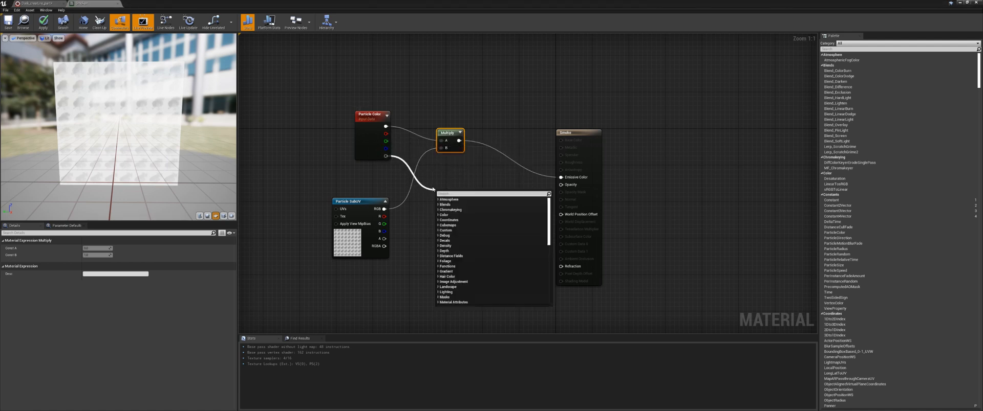
pyautogui.write('mul')
pyautogui.press('Return')
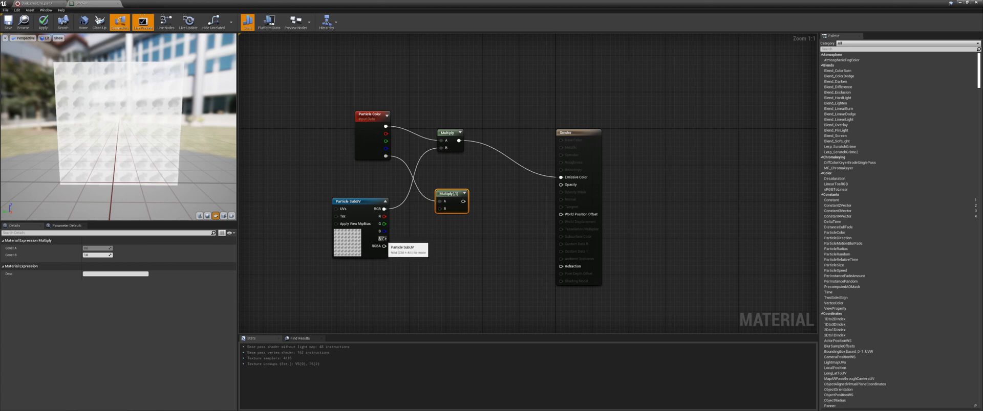
pyautogui.moveTo(383, 238); pyautogui.dragTo(561, 185)
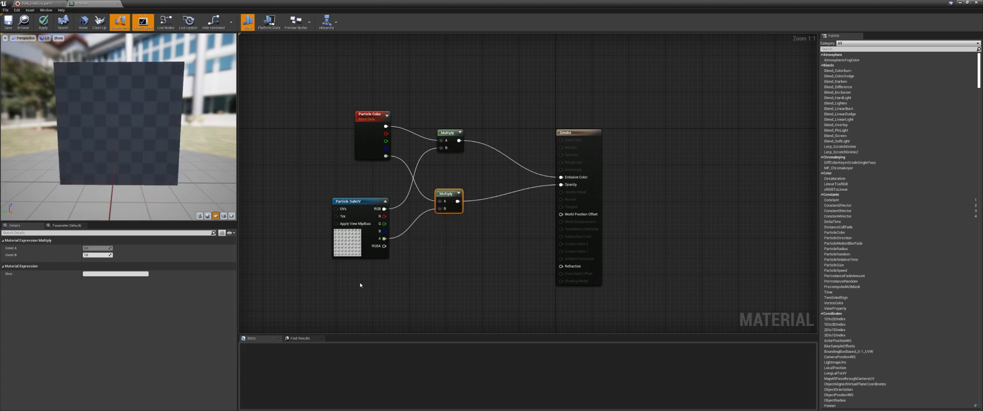
# Step: Shift the Particle SubUV node slightly right, check the smoke plane in the preview, and apply the Smoke material changes
pyautogui.scroll(8, 172, 173)
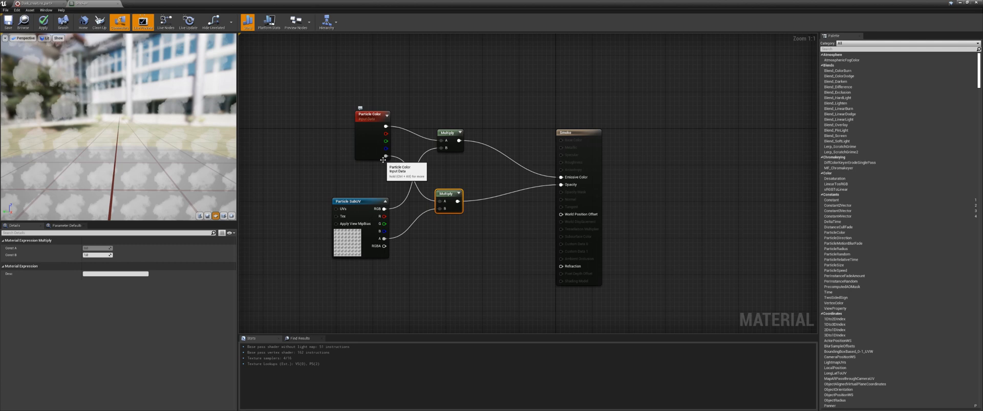
pyautogui.moveTo(358, 243); pyautogui.dragTo(367, 247)
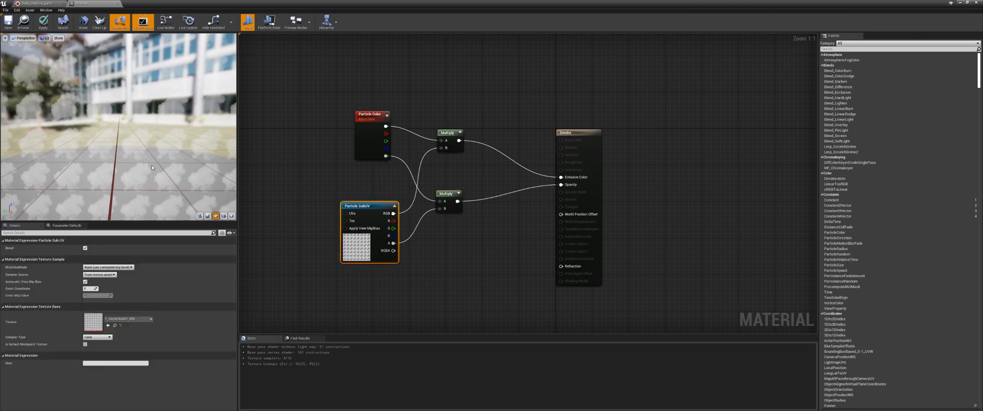
pyautogui.moveTo(97, 110); pyautogui.dragTo(92, 105)
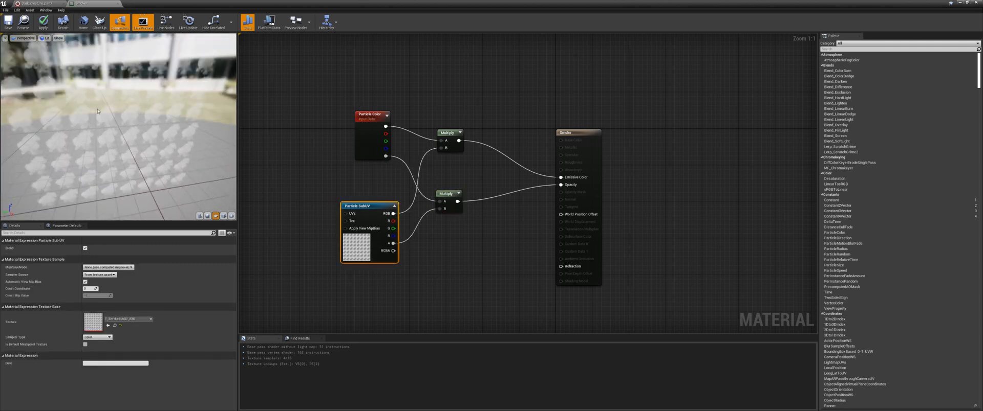
pyautogui.click(44, 23)
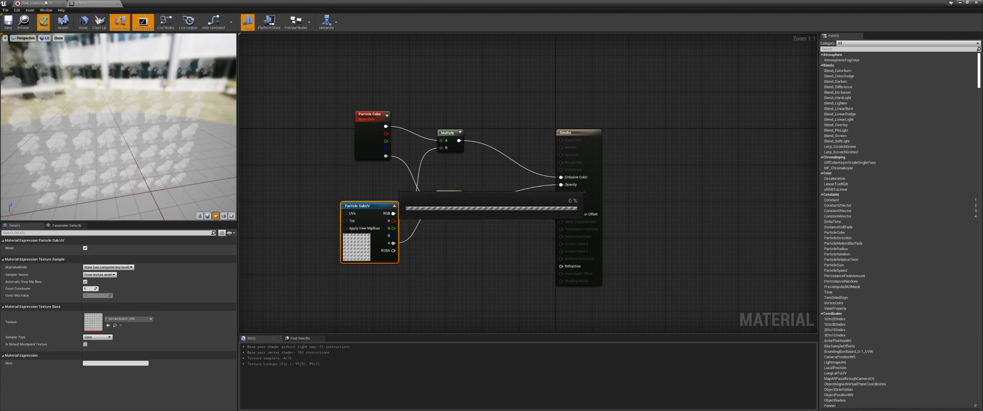
# Step: Change the Color module's color to light green in the Dark_creature_part system
pyautogui.click(44, 3)
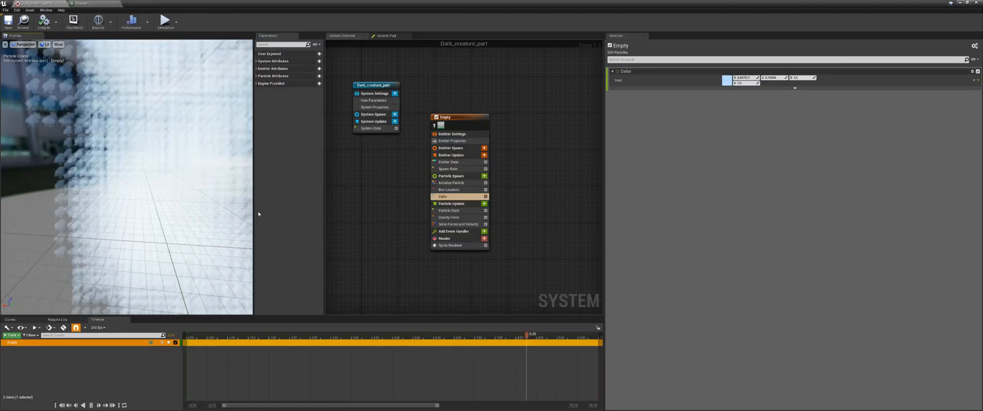
pyautogui.click(727, 80)
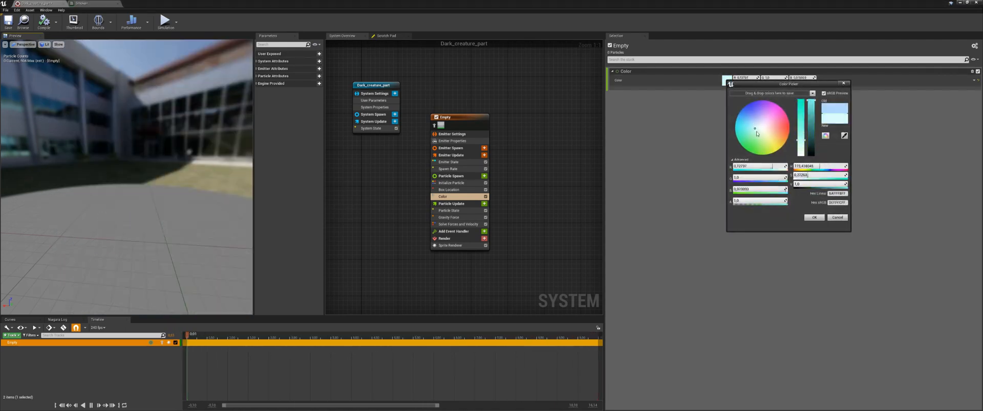
pyautogui.click(756, 139)
# Step: Examine the grid of smoke images on the Smoke material's preview plane from different angles and distances
pyautogui.click(82, 3)
pyautogui.moveTo(118, 118); pyautogui.dragTo(128, 148)
pyautogui.moveTo(128, 149); pyautogui.dragTo(128, 174, button='right')
pyautogui.moveTo(111, 176); pyautogui.dragTo(111, 189)
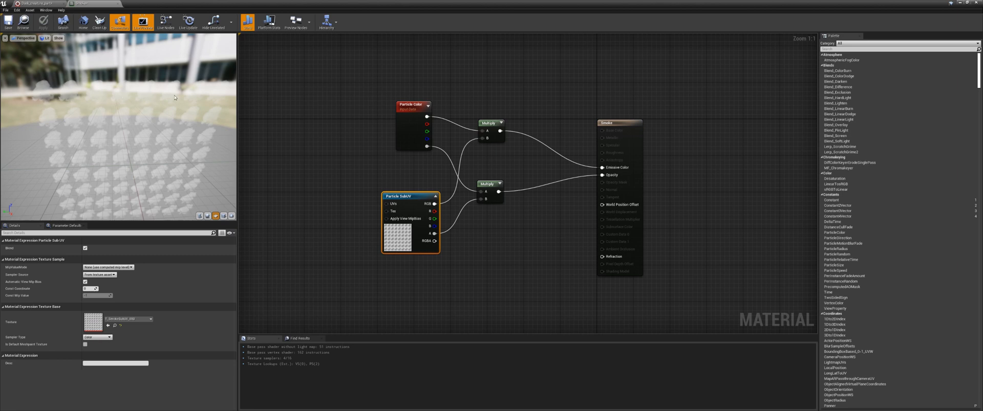
pyautogui.moveTo(131, 206); pyautogui.dragTo(162, 139)
pyautogui.moveTo(162, 138); pyautogui.dragTo(162, 185, button='right')
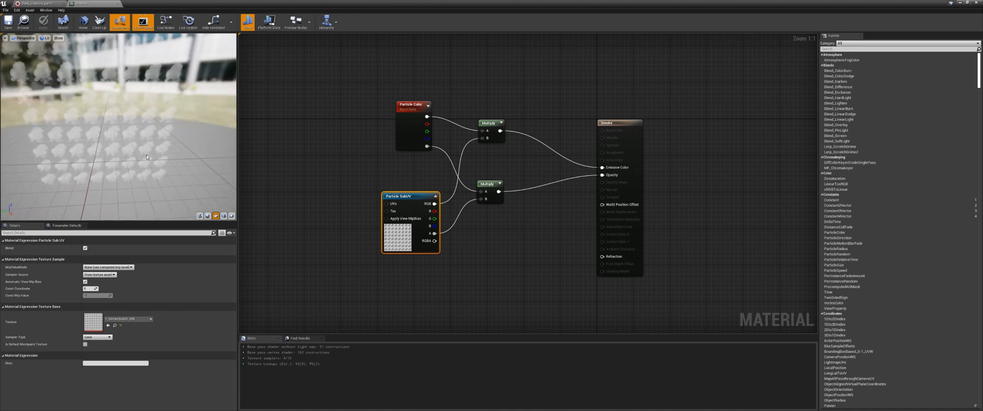
pyautogui.moveTo(162, 179); pyautogui.dragTo(145, 157, button='middle')
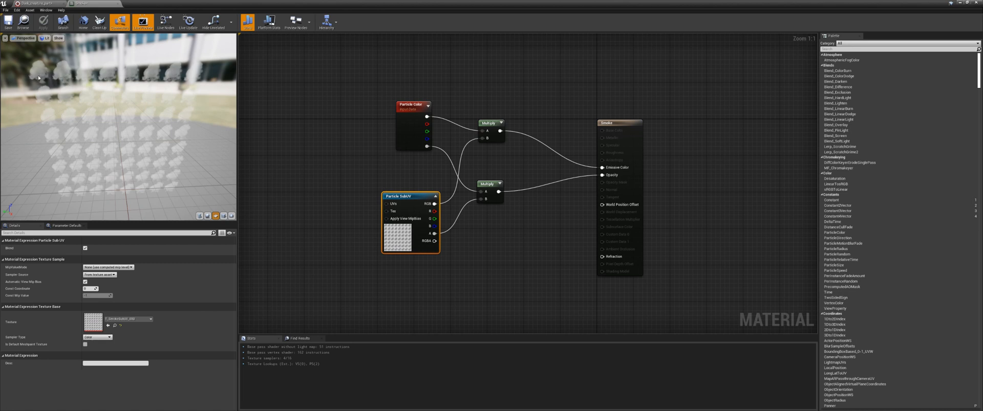
# Step: Set the Sprite Renderer's Sub Image Size to X 8 and Y 8 in Dark_creature_part
pyautogui.click(47, 2)
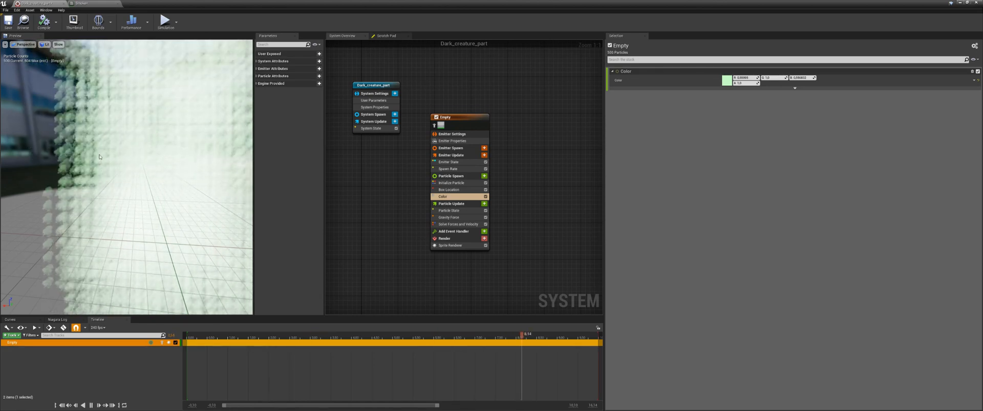
pyautogui.moveTo(392, 265); pyautogui.dragTo(346, 230, button='right')
pyautogui.click(399, 211)
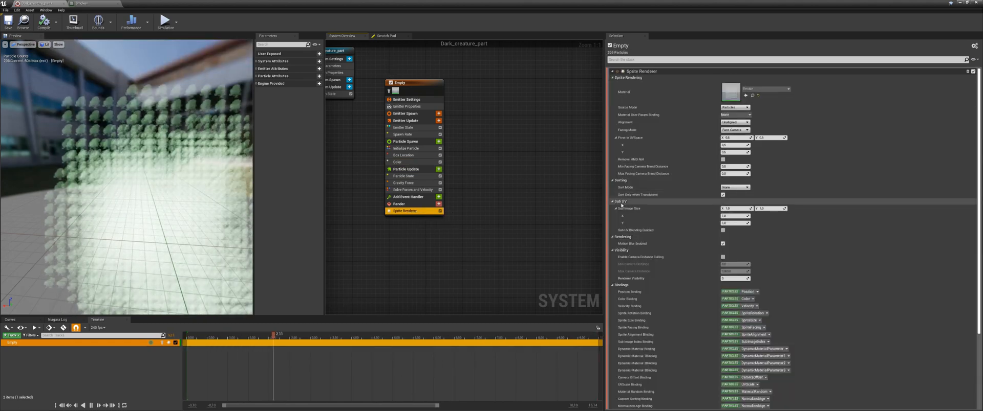
pyautogui.click(93, 3)
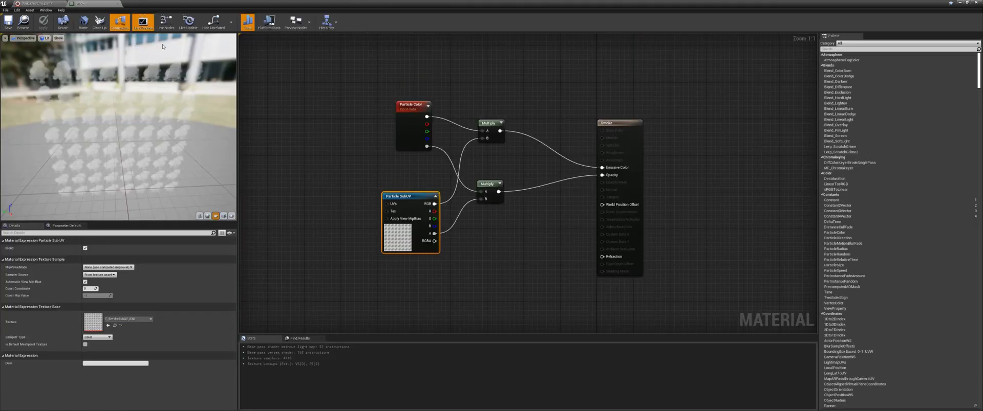
pyautogui.click(42, 3)
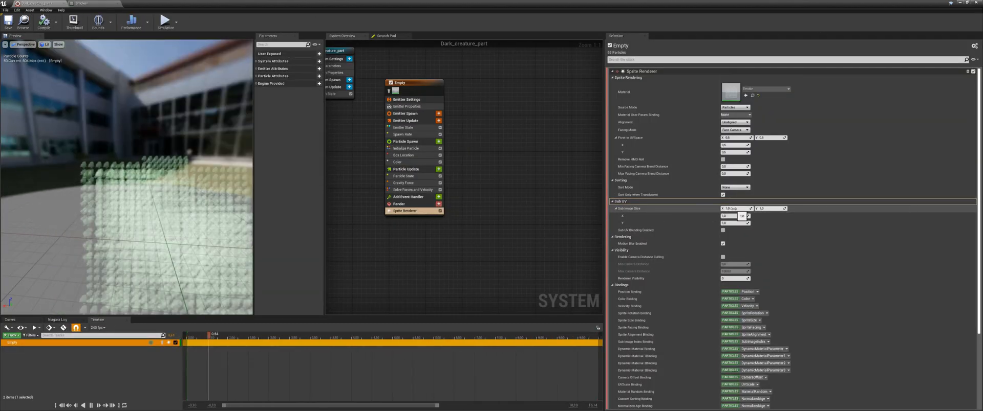
pyautogui.click(734, 209)
pyautogui.write('8')
pyautogui.click(771, 208)
pyautogui.write('8')
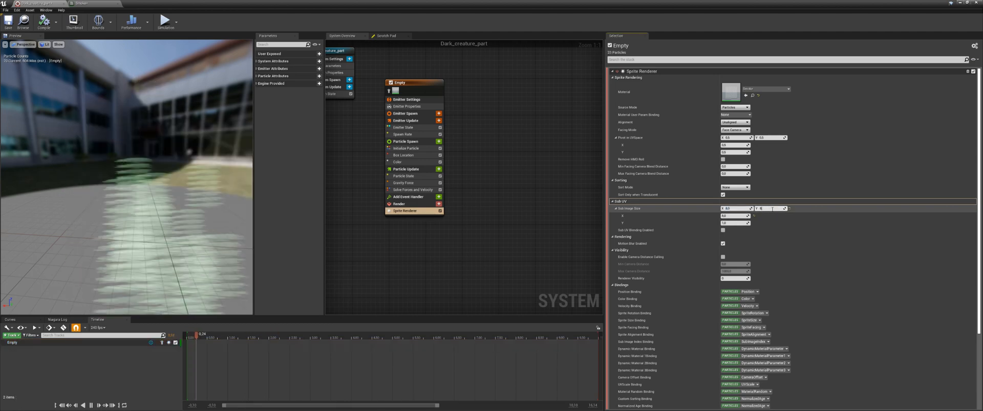
# Step: Disable the Box Location module and set the Spawn Rate module's SpawnRate to 1
pyautogui.click(108, 3)
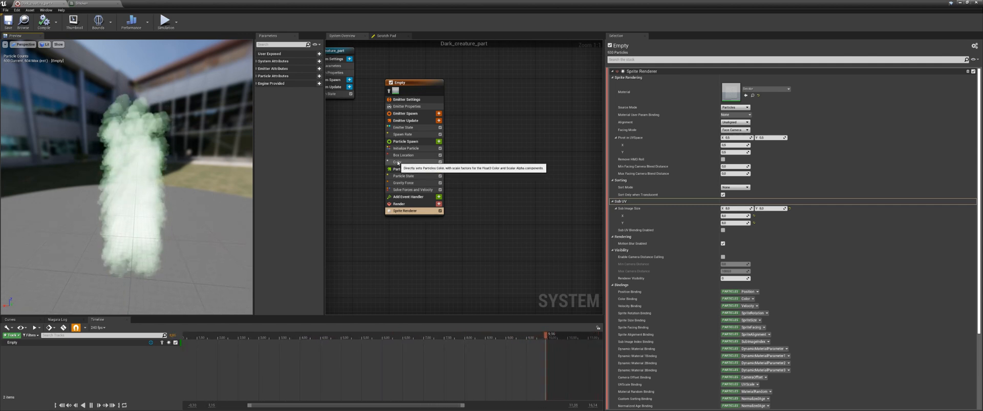
pyautogui.click(439, 155)
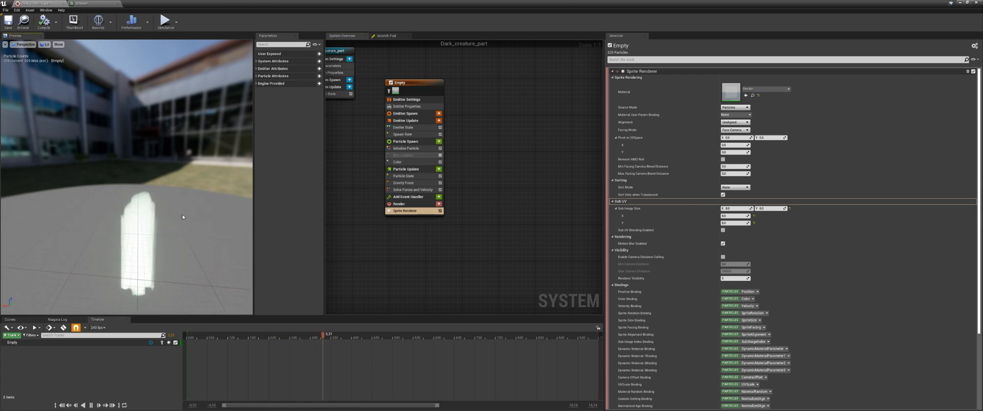
pyautogui.click(409, 135)
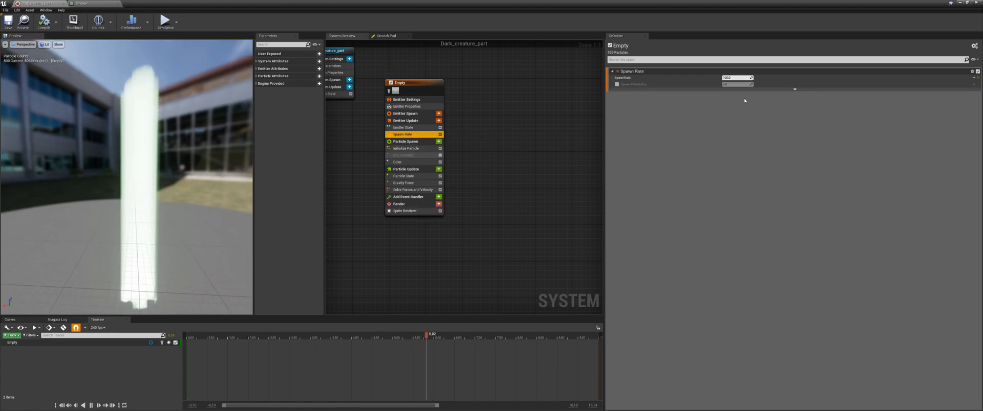
pyautogui.click(739, 78)
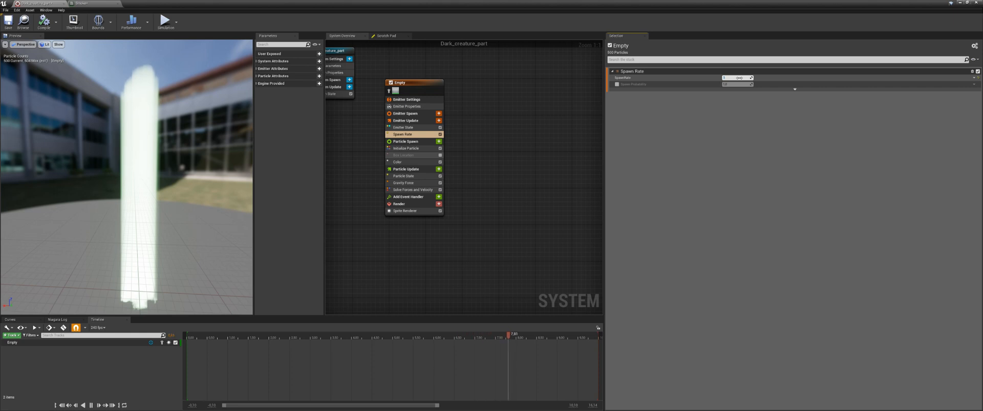
pyautogui.press('Return')
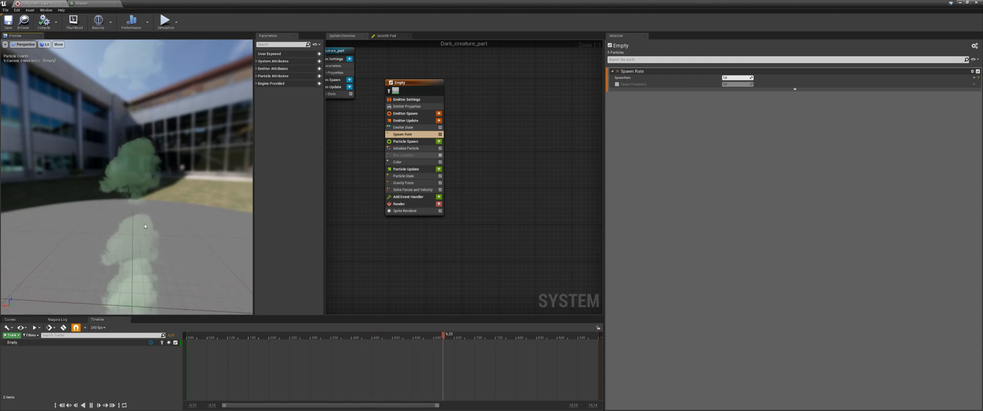
# Step: Add a second Particle SubUV node to the Smoke material and place it directly below the existing one
pyautogui.click(87, 3)
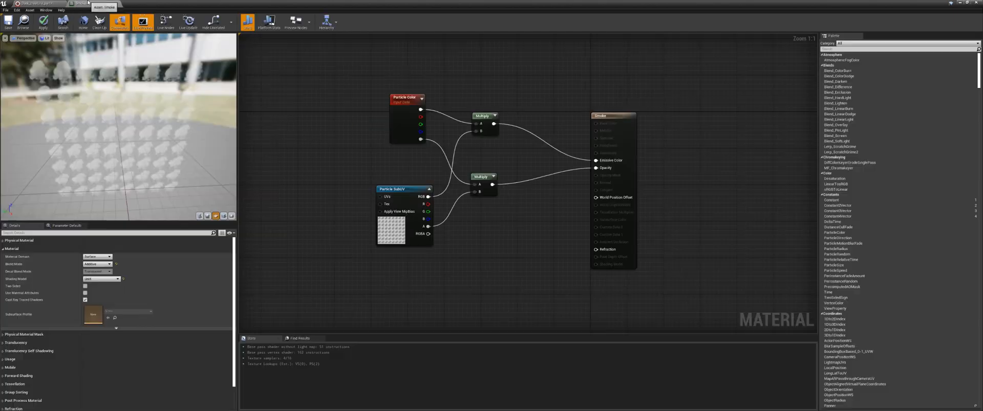
pyautogui.moveTo(354, 282); pyautogui.dragTo(395, 245, button='right')
pyautogui.rightClick(405, 240)
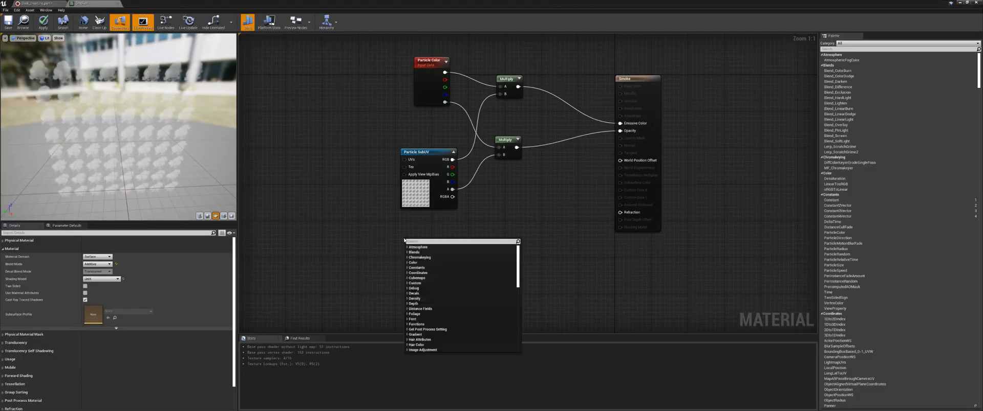
pyautogui.write('partic')
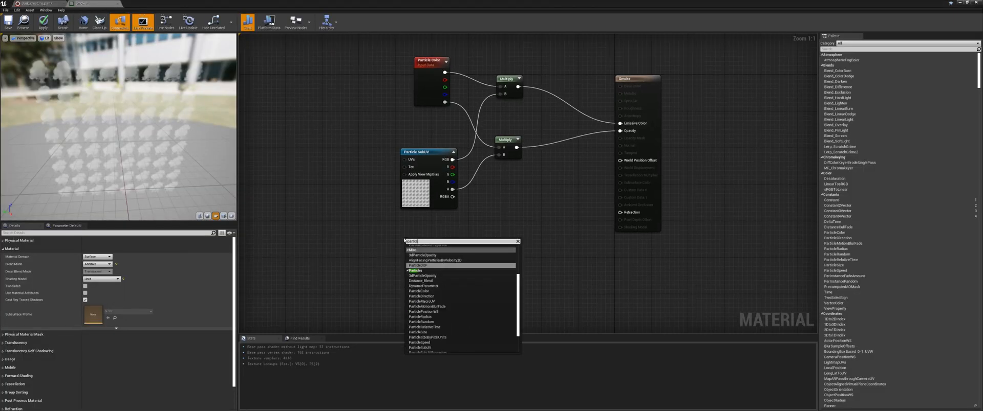
pyautogui.write('le sub')
pyautogui.press('Return')
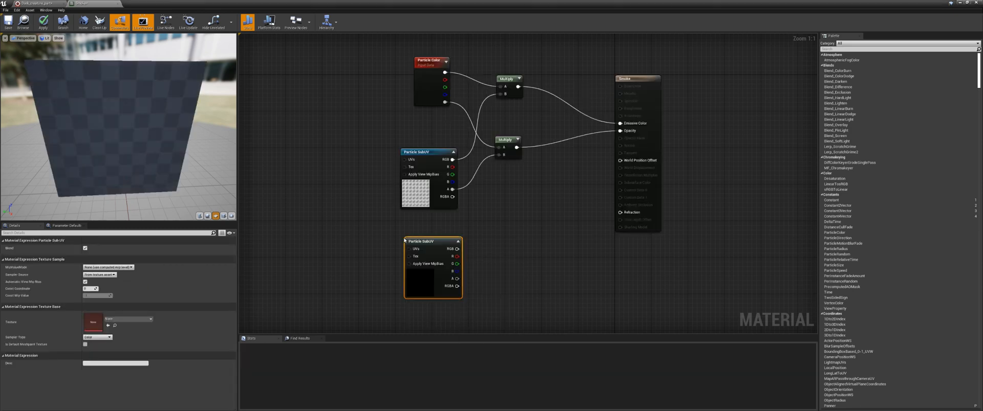
pyautogui.moveTo(436, 249); pyautogui.dragTo(431, 227)
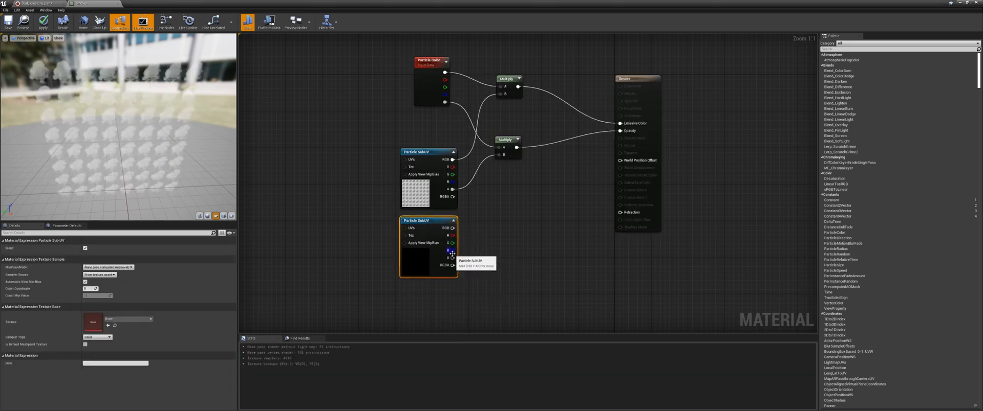
# Step: Assign the flipbook texture with the numbers 1 to 4 to the new Particle SubUV node
pyautogui.click(132, 321)
pyautogui.write('flip')
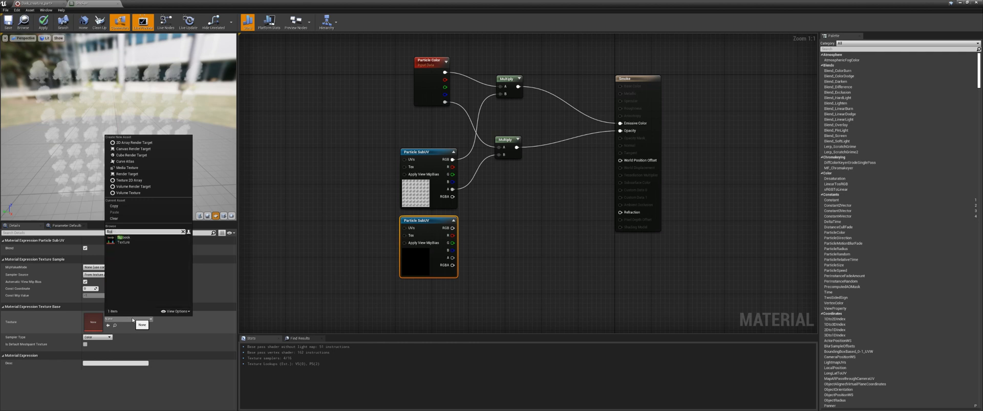
pyautogui.click(127, 240)
# Step: Connect the numbered Particle SubUV node's RGB output to Emissive Color and its alpha output to Opacity
pyautogui.moveTo(352, 257); pyautogui.dragTo(346, 269, button='right')
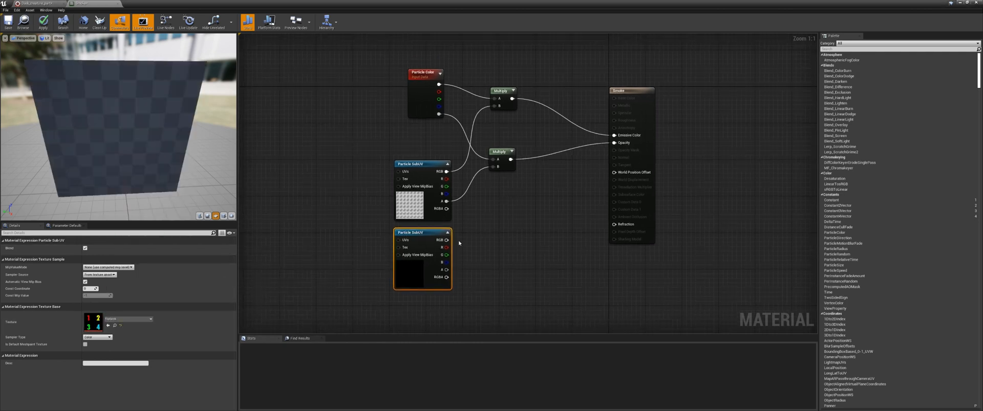
pyautogui.moveTo(446, 240); pyautogui.dragTo(614, 135)
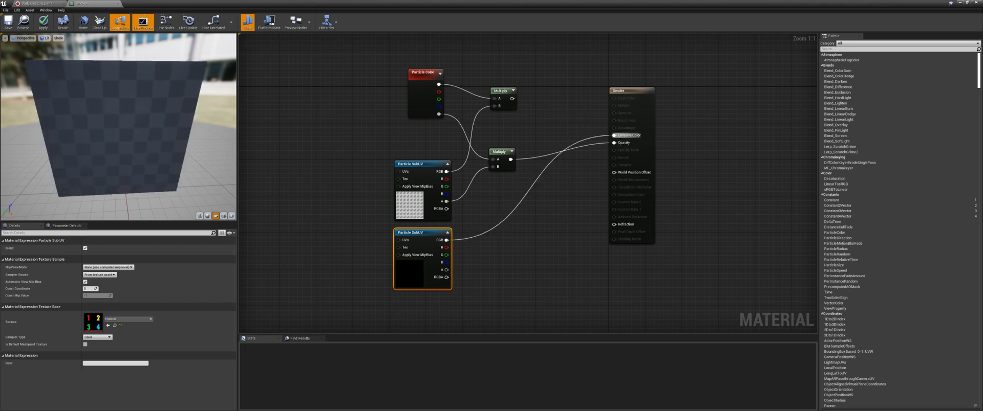
pyautogui.moveTo(446, 270); pyautogui.dragTo(614, 143)
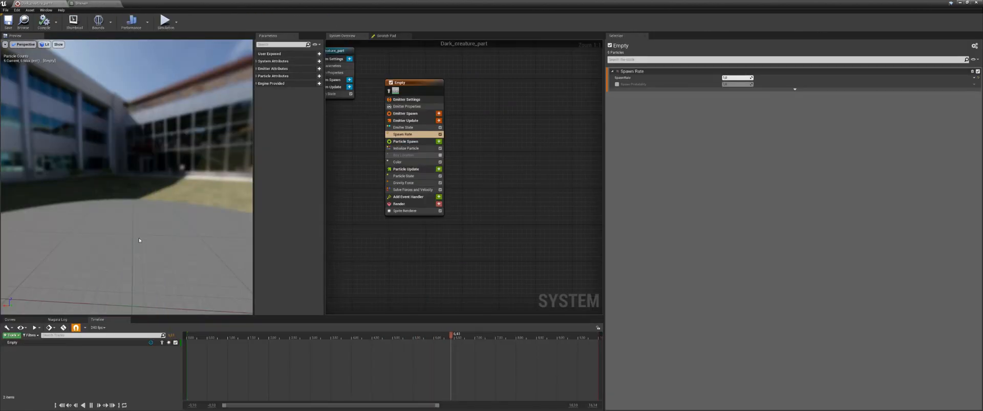
# Step: Set the Sprite Renderer's Sub Image Size to X 2 and Y 2, and compare it with the numbered texture in the material
pyautogui.click(409, 210)
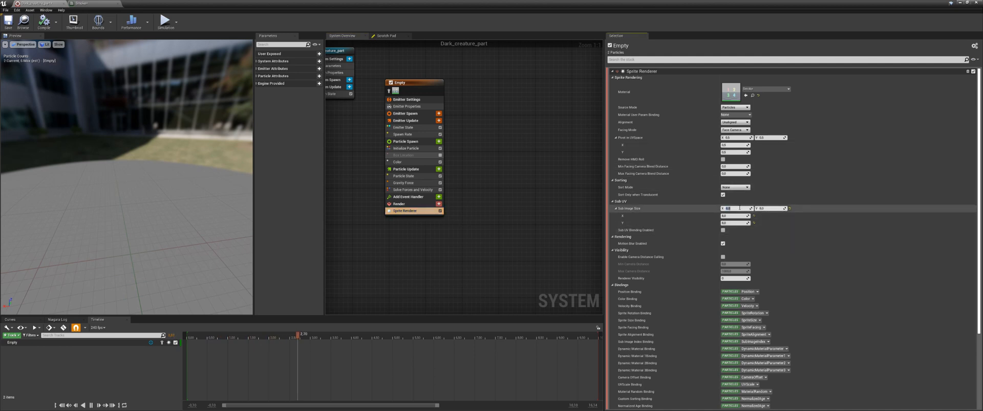
pyautogui.write('2')
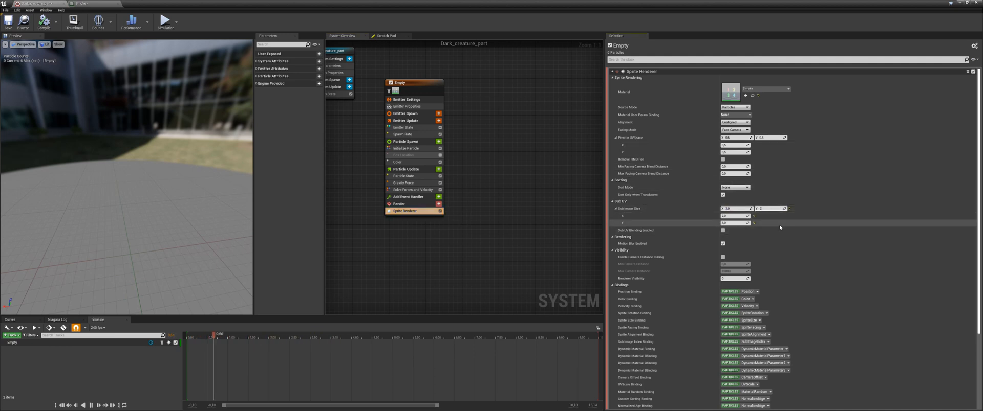
pyautogui.press('Return')
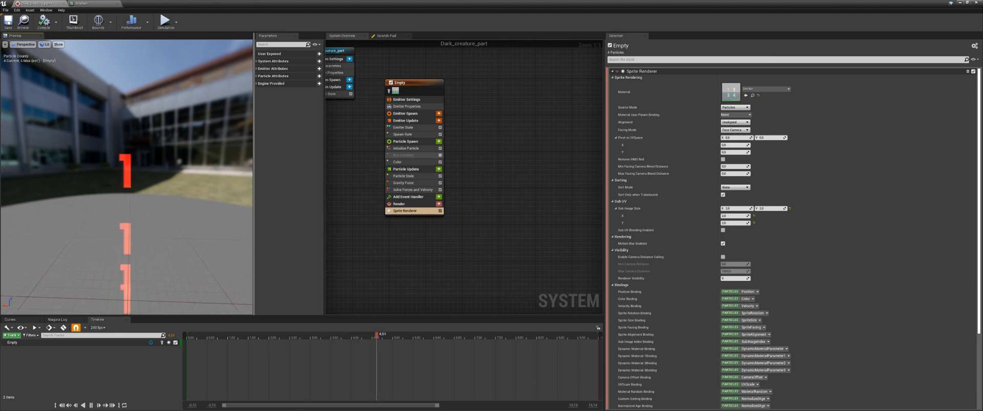
pyautogui.click(99, 4)
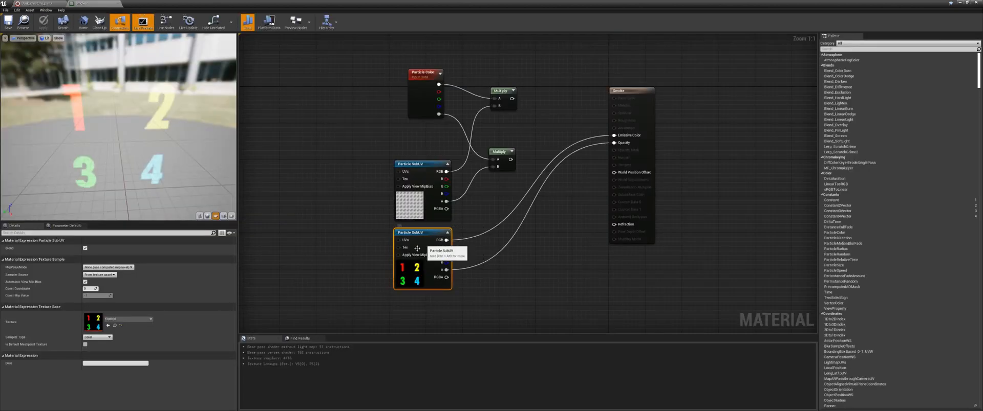
pyautogui.click(33, 4)
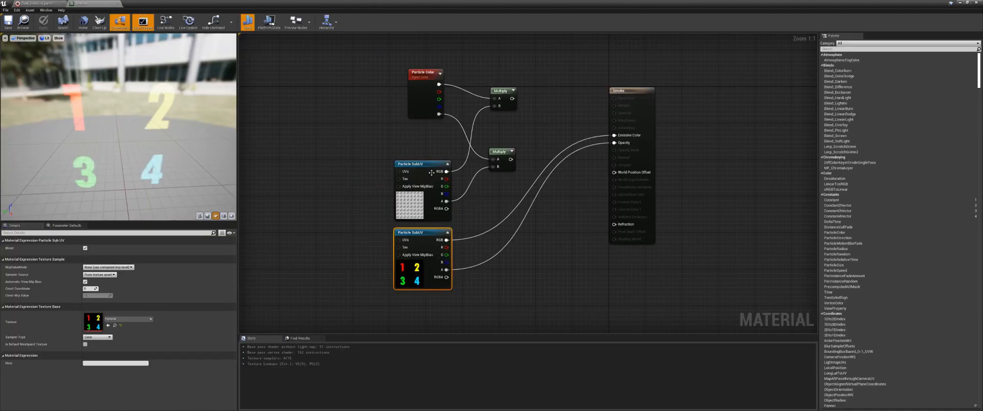
# Step: Add a Sub UVAnimation module to the emitter's Particle Update stage and set its End Frame to 4
pyautogui.click(439, 174)
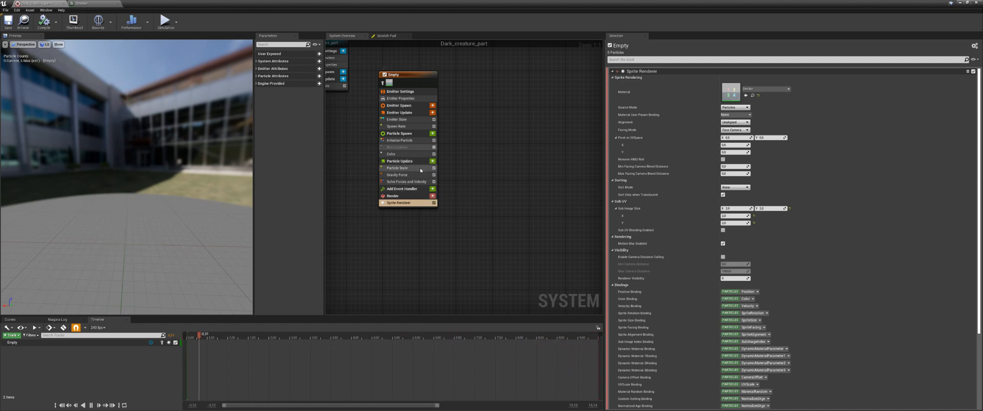
pyautogui.click(432, 161)
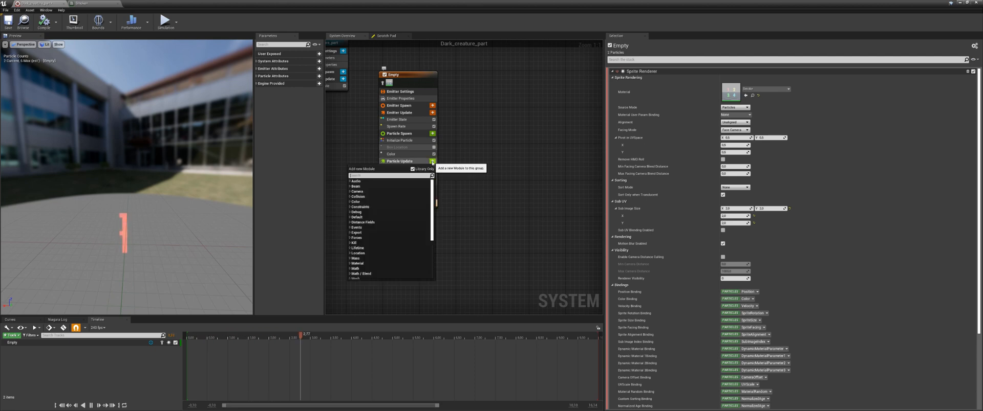
pyautogui.write('sub')
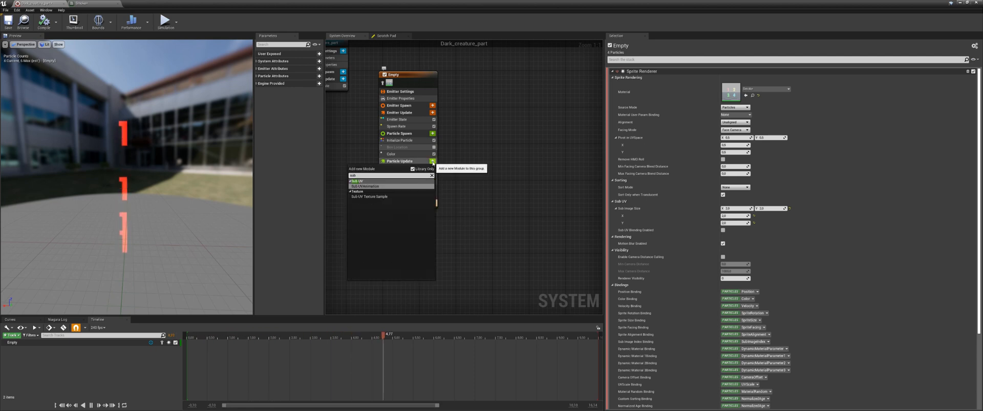
pyautogui.press('Return')
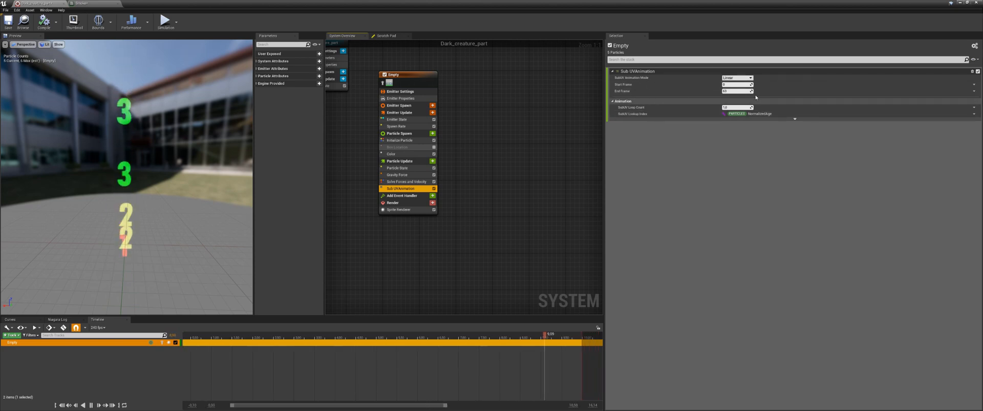
pyautogui.click(735, 91)
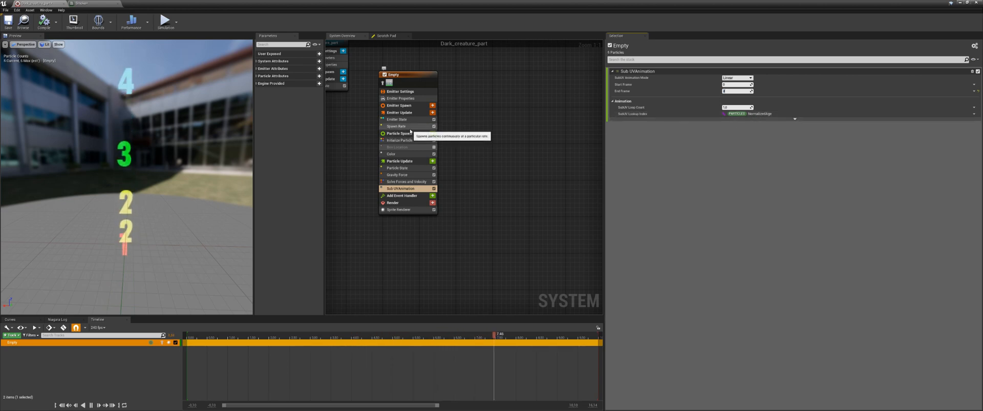
# Step: Set the particle Lifetime to 1.0 in the Initialize Particle settings of Particle Spawn
pyautogui.click(406, 134)
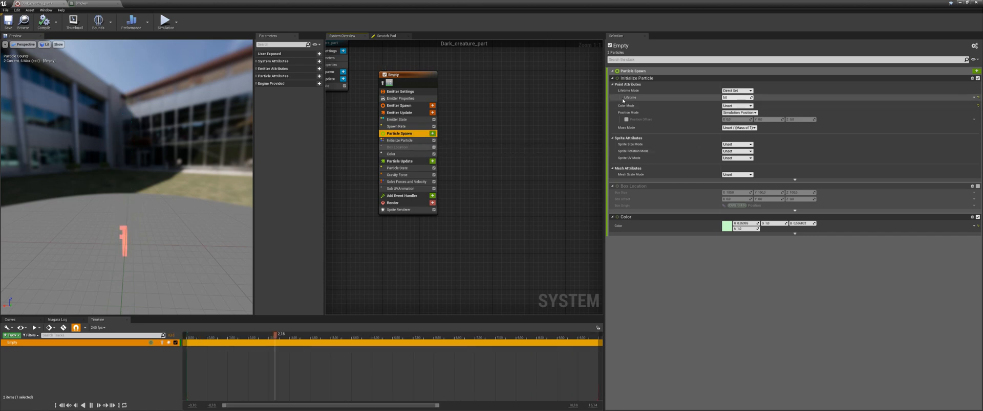
pyautogui.click(726, 98)
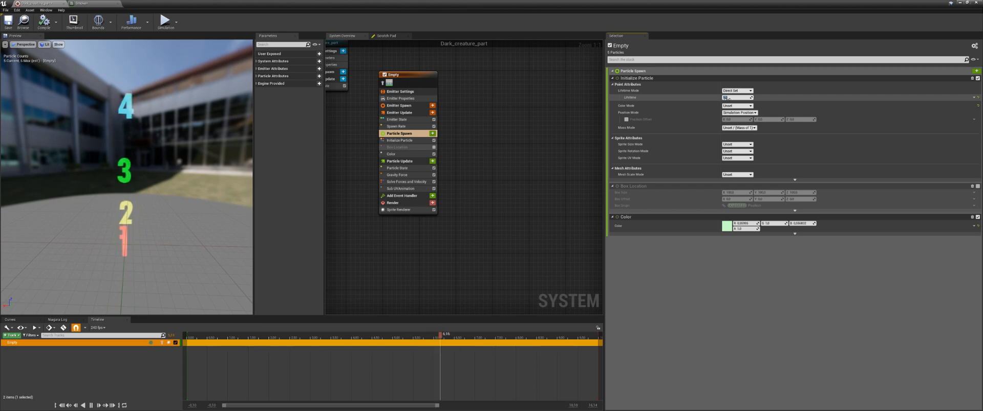
pyautogui.press('Return')
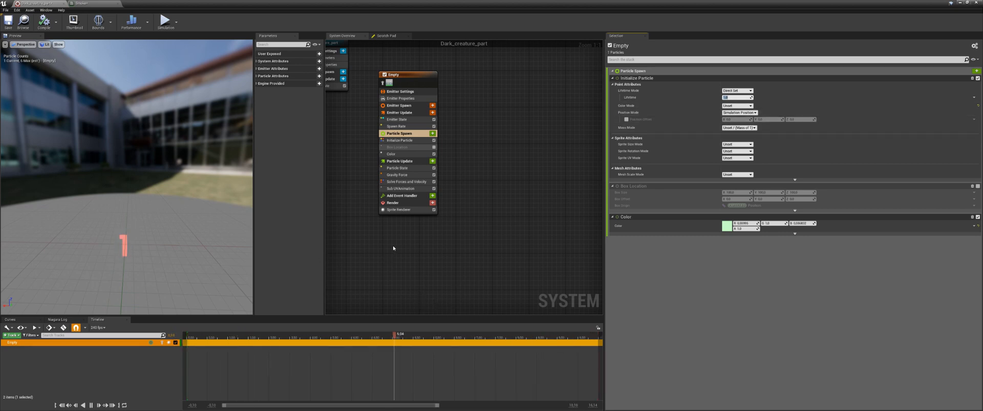
# Step: Reconnect the Smoke material's two Multiply nodes to Emissive Color and Opacity and apply the change
pyautogui.click(117, 3)
pyautogui.moveTo(510, 160); pyautogui.dragTo(614, 143)
pyautogui.moveTo(511, 99); pyautogui.dragTo(614, 135)
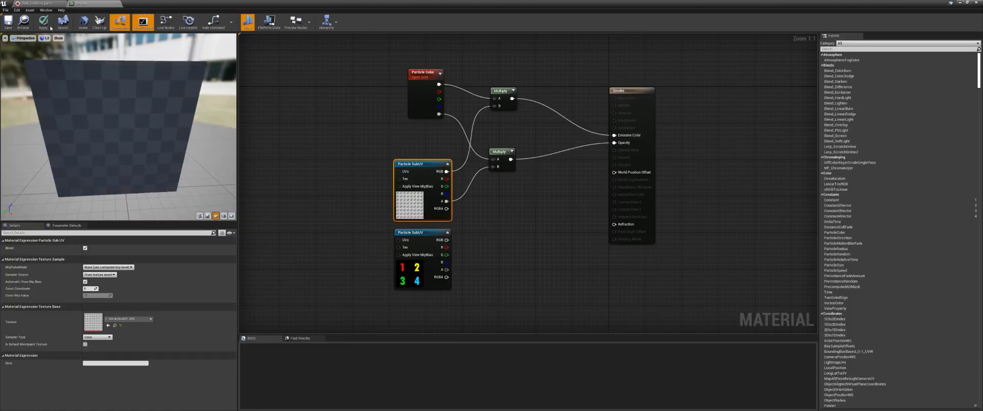
pyautogui.click(36, 3)
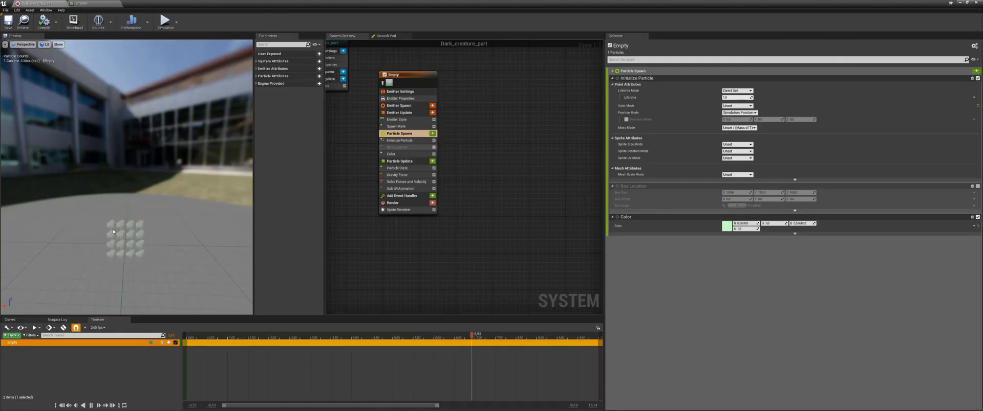
# Step: Set the Sprite Renderer's Sub Image Size to X 8 and Y 8
pyautogui.click(409, 211)
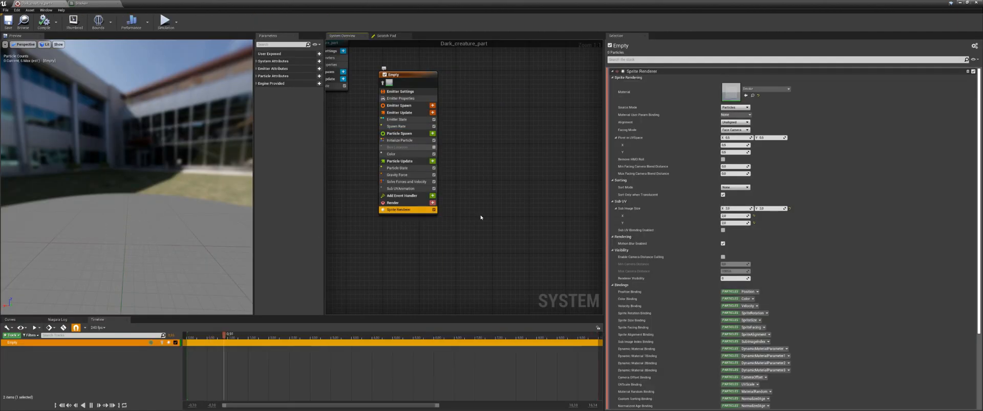
pyautogui.click(730, 209)
pyautogui.click(762, 209)
pyautogui.write('8')
pyautogui.click(784, 233)
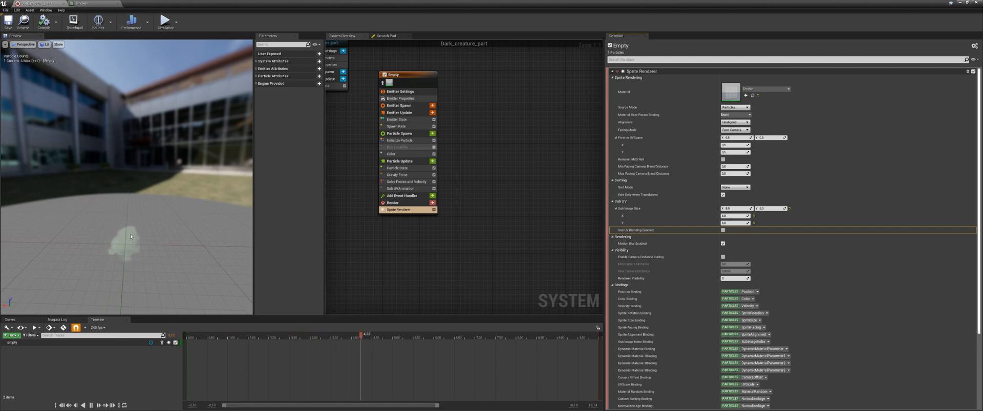
# Step: Switch to the Windows calculator, multiply 8 by 8 to get the flipbook's frame count, and return to the Niagara system
pyautogui.click(406, 190)
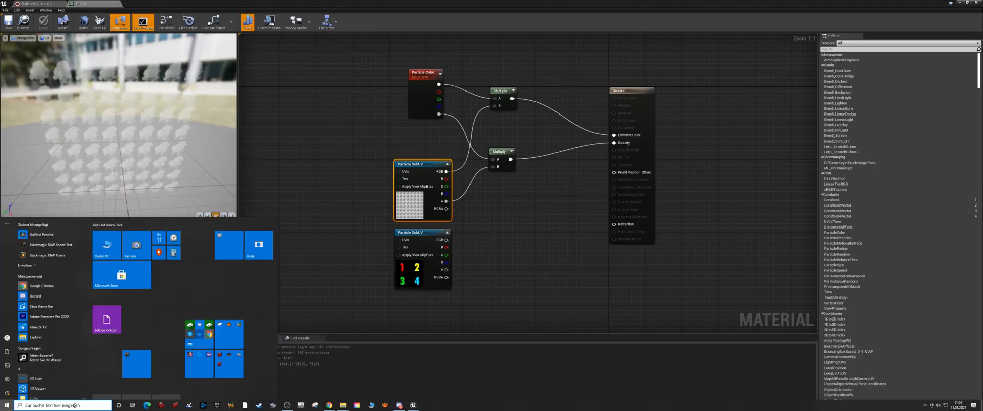
pyautogui.write('paint')
pyautogui.press('Return')
pyautogui.moveTo(675, 145); pyautogui.dragTo(428, 98)
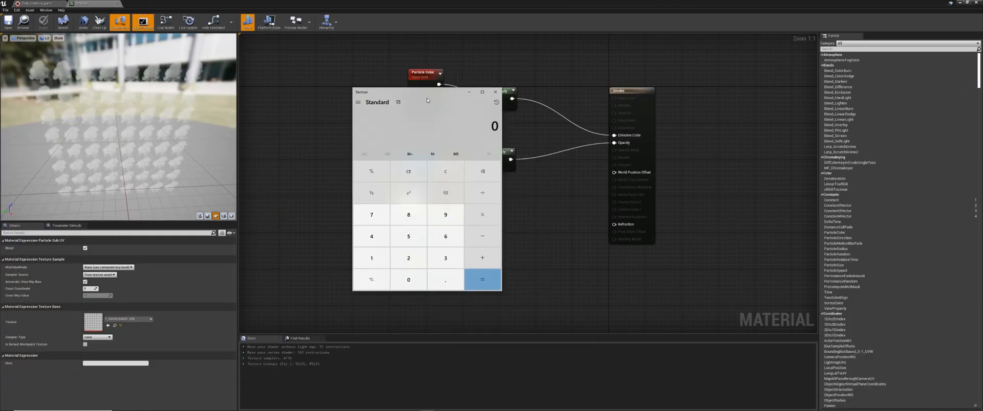
pyautogui.click(409, 214)
pyautogui.click(482, 214)
pyautogui.click(408, 214)
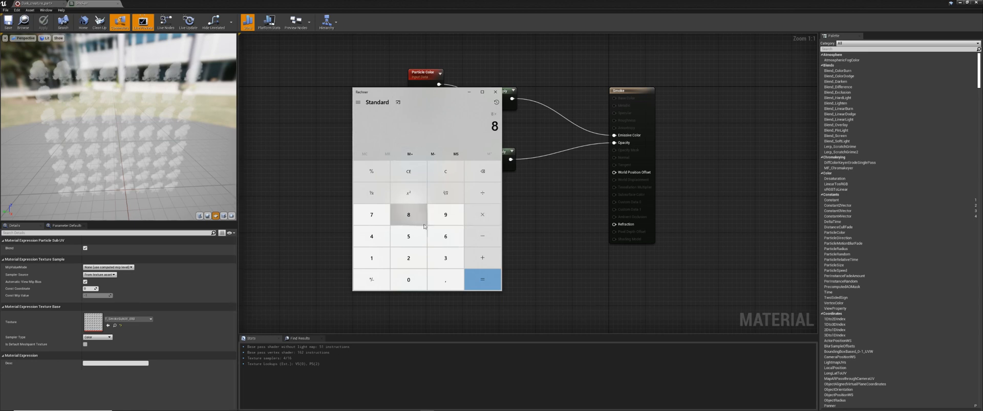
pyautogui.click(482, 279)
pyautogui.click(496, 92)
pyautogui.click(45, 2)
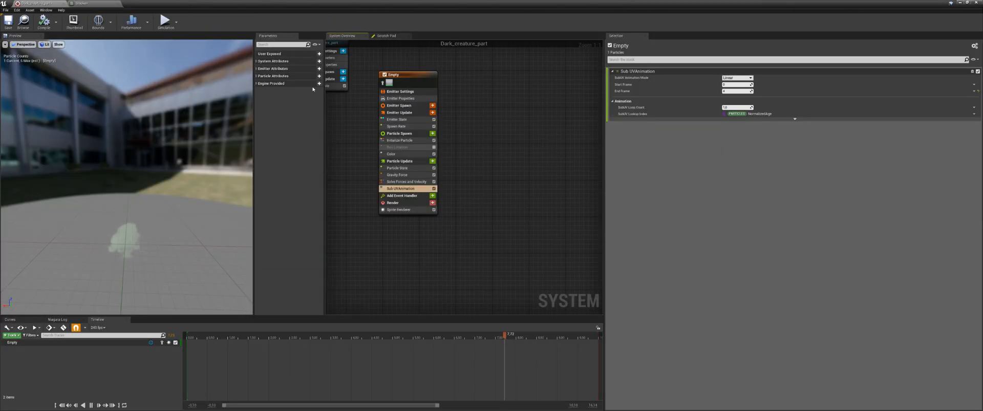
# Step: Set the Sub UVAnimation module's End Frame to 64 and check the smoke sprite in the preview
pyautogui.click(732, 91)
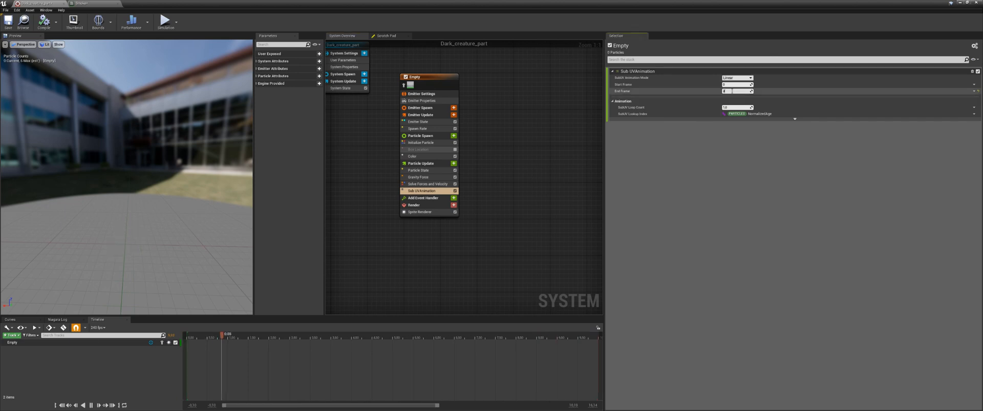
pyautogui.press('Return')
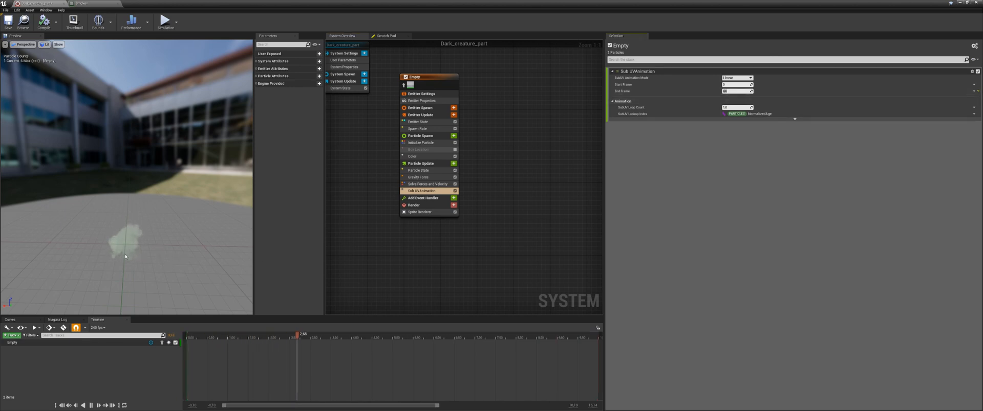
pyautogui.moveTo(127, 204); pyautogui.dragTo(120, 256, button='middle')
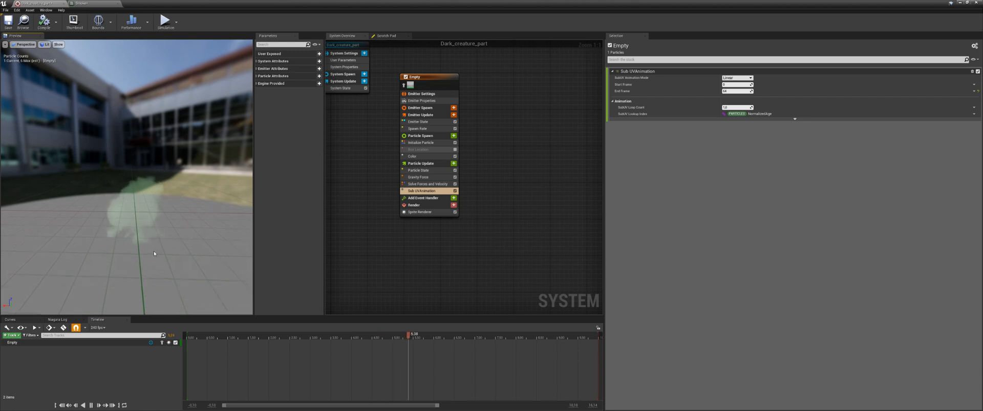
# Step: Set the Gravity Force module's Z value to 90 and check the smoke's movement in the preview
pyautogui.moveTo(413, 229); pyautogui.dragTo(394, 246, button='right')
pyautogui.click(404, 195)
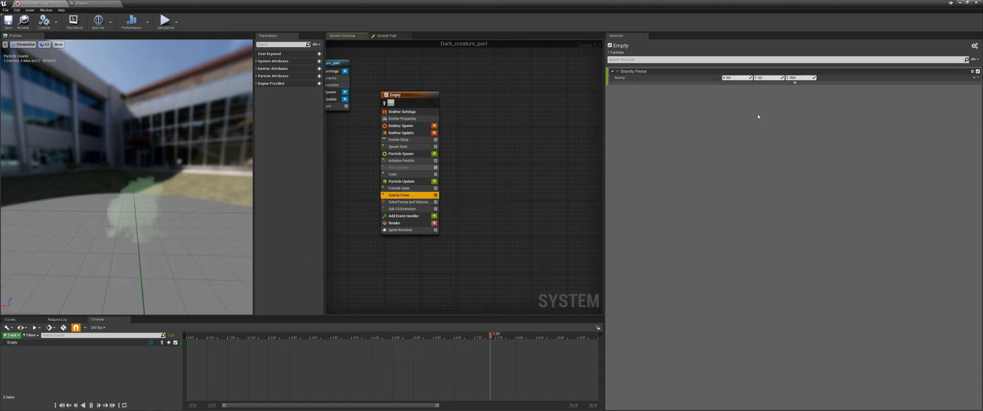
pyautogui.moveTo(797, 78); pyautogui.dragTo(806, 77)
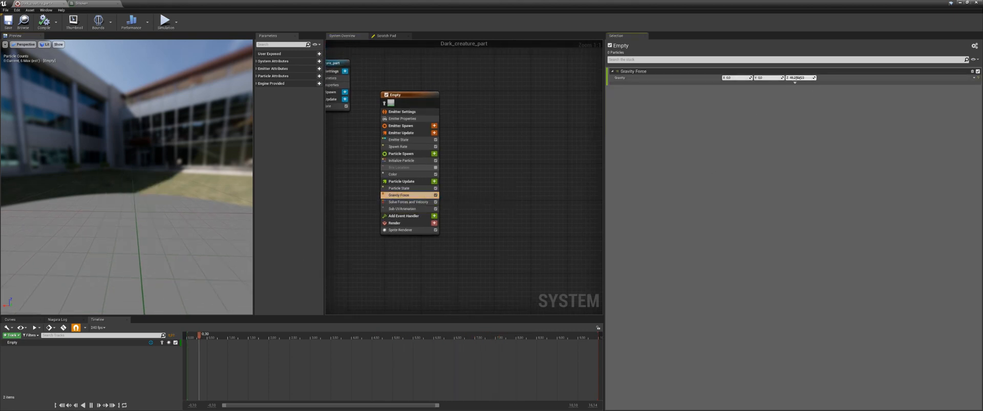
pyautogui.moveTo(798, 77); pyautogui.dragTo(806, 78)
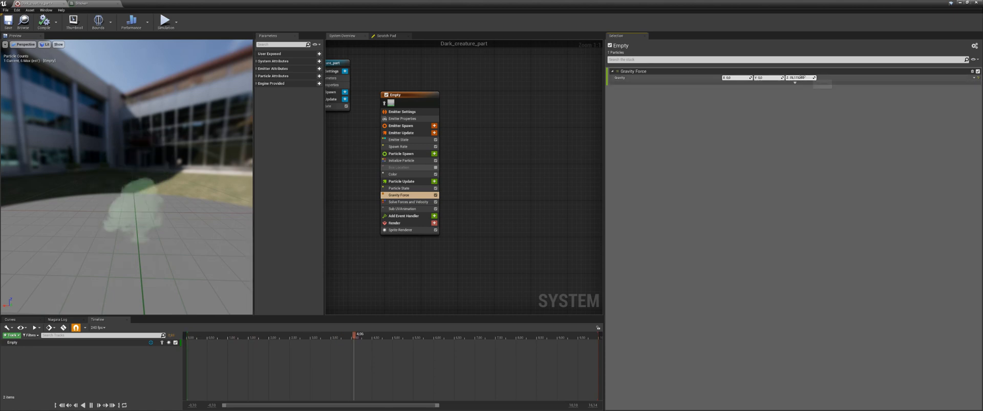
pyautogui.click(803, 77)
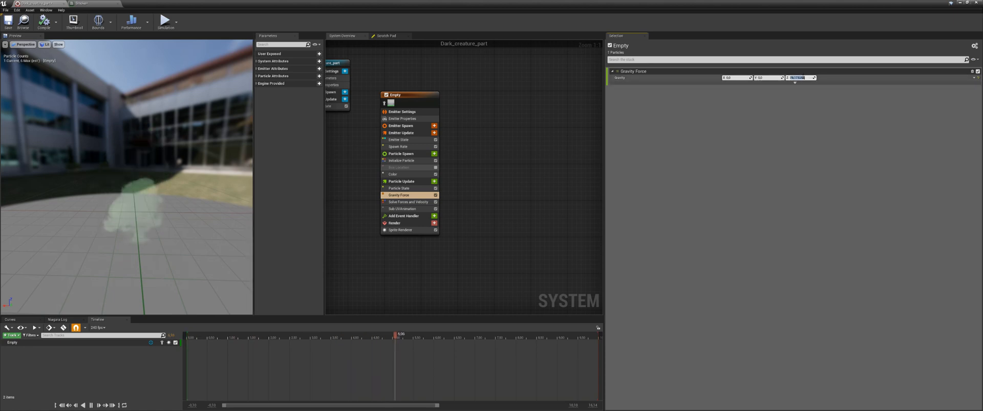
pyautogui.write('90')
pyautogui.press('Return')
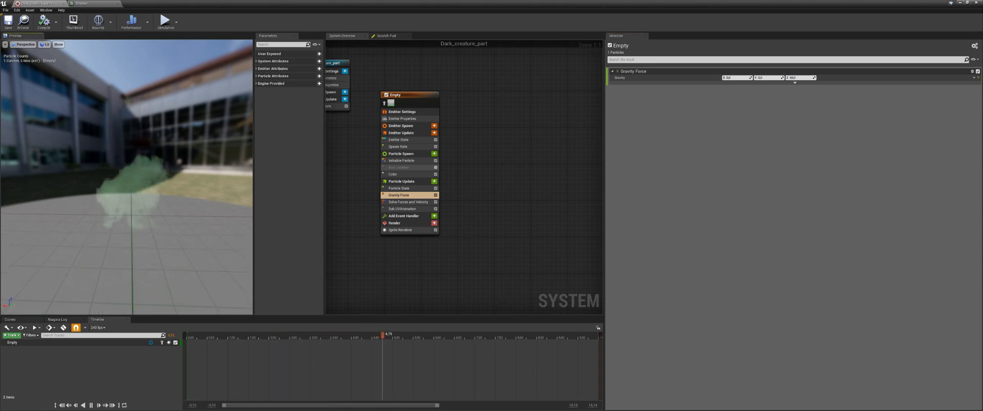
pyautogui.moveTo(151, 250); pyautogui.dragTo(151, 272, button='right')
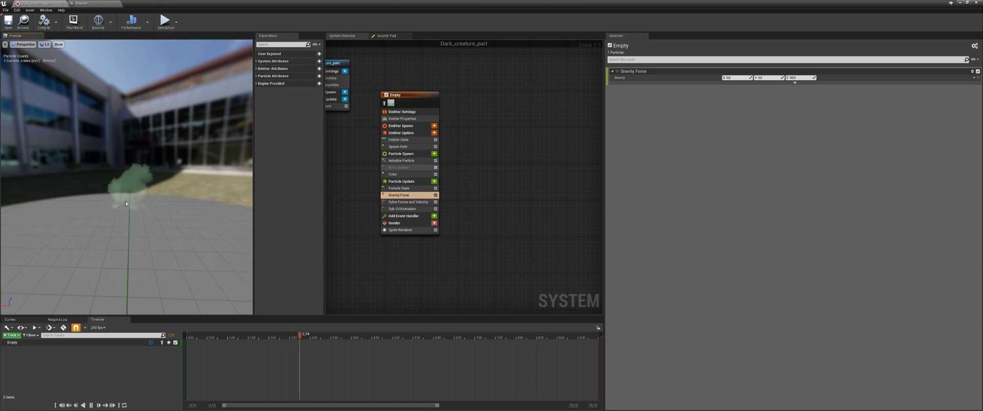
# Step: Delete the disabled Box Location module from the Particle Spawn stage
pyautogui.moveTo(401, 247); pyautogui.dragTo(485, 259, button='right')
pyautogui.click(486, 169)
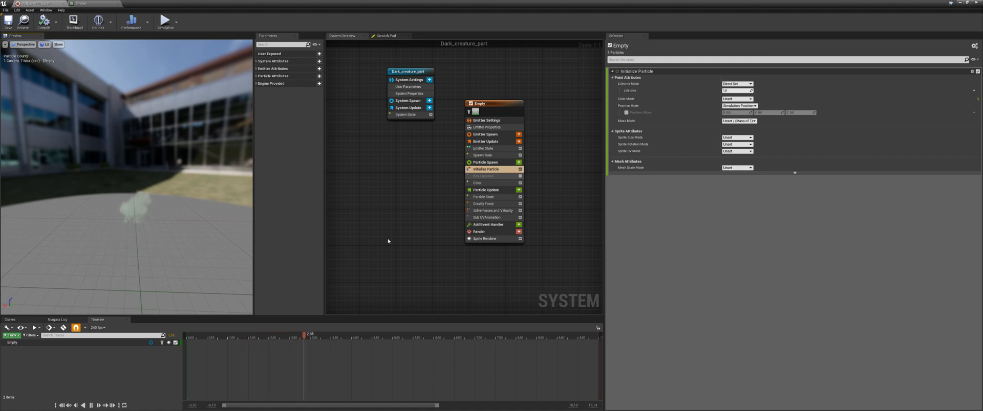
pyautogui.moveTo(386, 259); pyautogui.dragTo(364, 257, button='right')
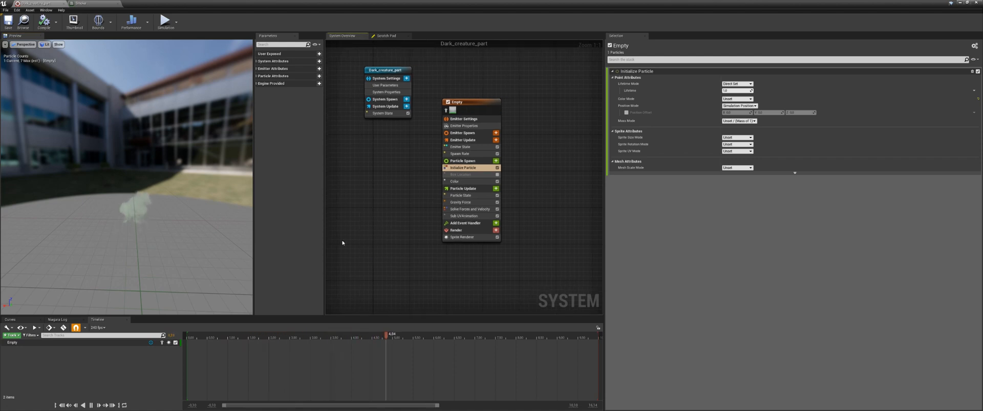
pyautogui.click(495, 175)
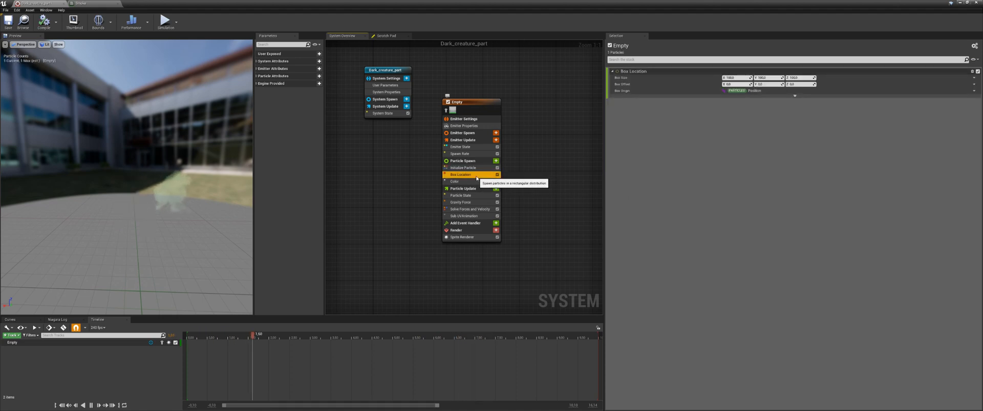
pyautogui.press('Delete')
pyautogui.moveTo(395, 255); pyautogui.dragTo(403, 252, button='right')
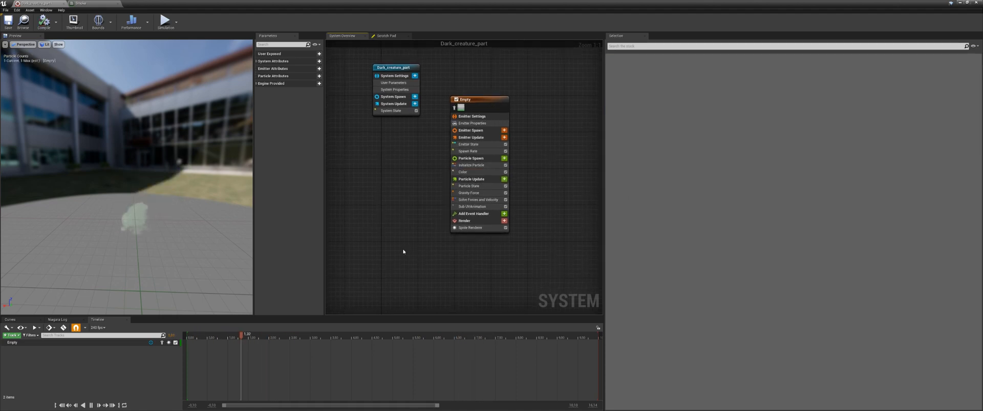
# Step: Set the emitter's Spawn Rate to 70
pyautogui.click(468, 153)
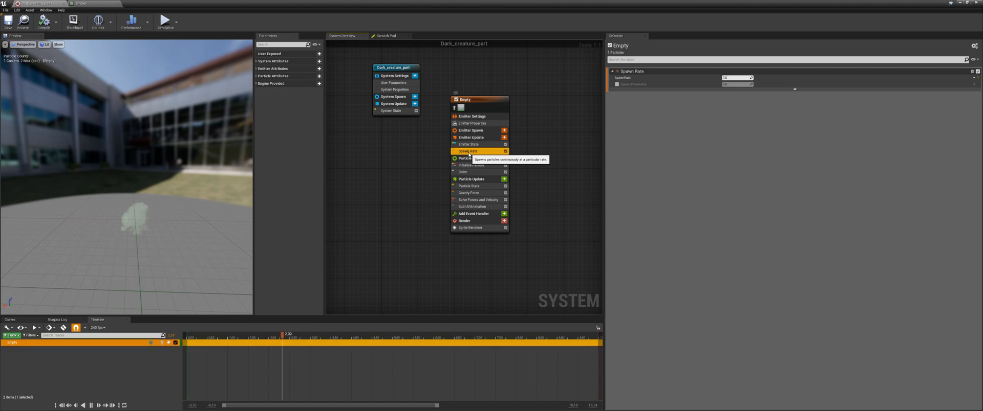
pyautogui.click(732, 77)
pyautogui.write('70')
pyautogui.press('Return')
pyautogui.moveTo(401, 242); pyautogui.dragTo(392, 235, button='right')
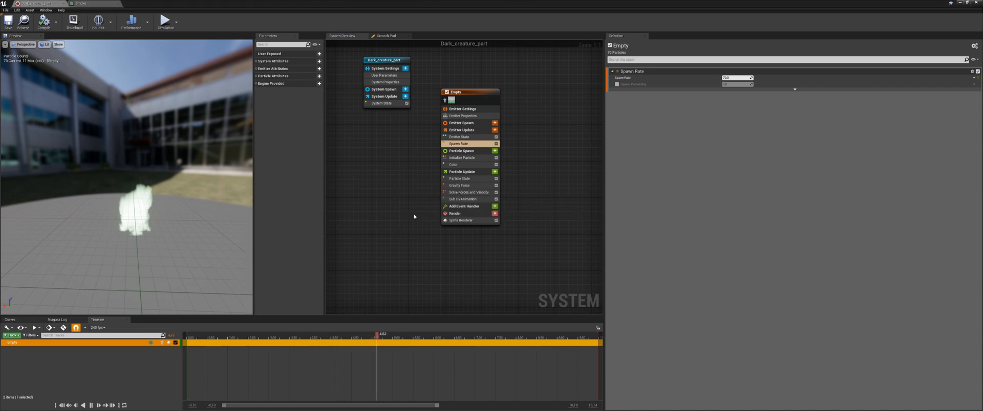
# Step: Add a Skeletal Mesh Location module from the Location category to Particle Spawn
pyautogui.click(495, 151)
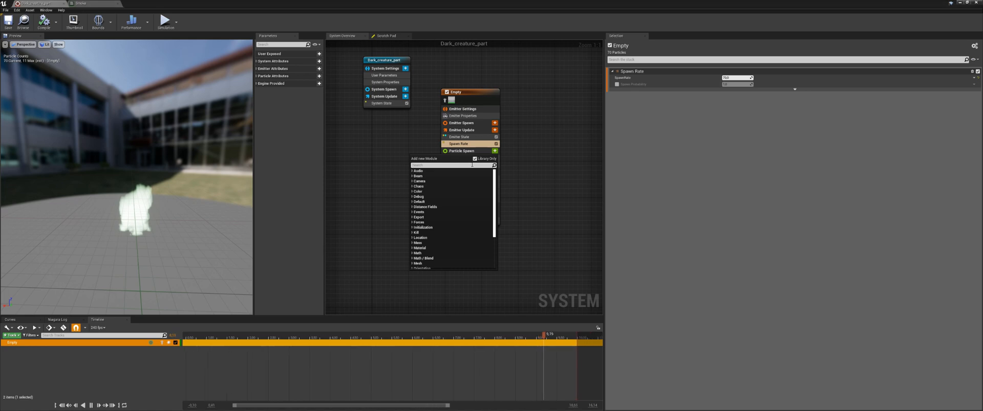
pyautogui.scroll(-3, 428, 232)
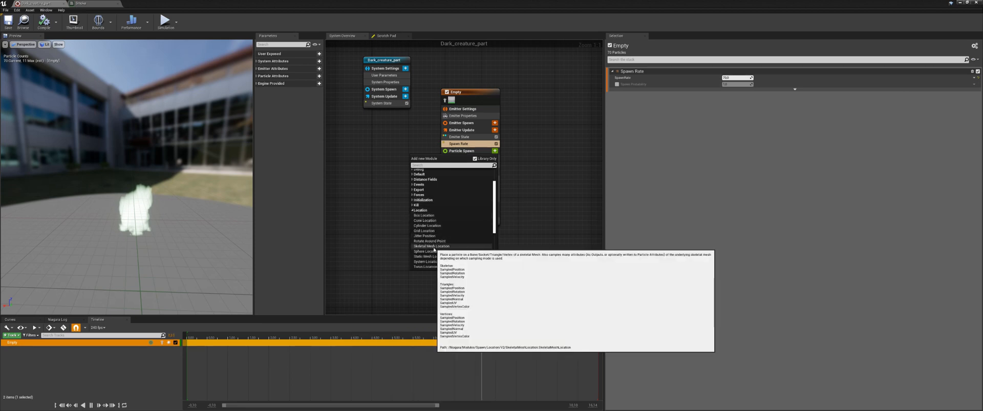
pyautogui.scroll(-1, 436, 251)
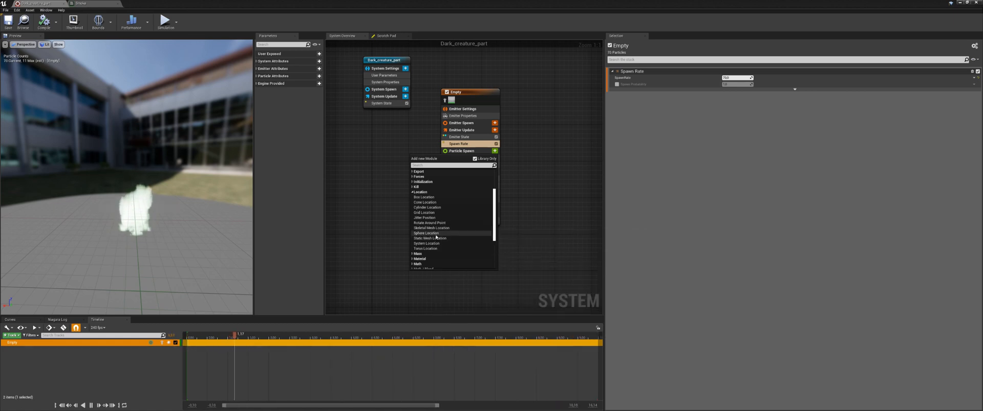
pyautogui.click(431, 228)
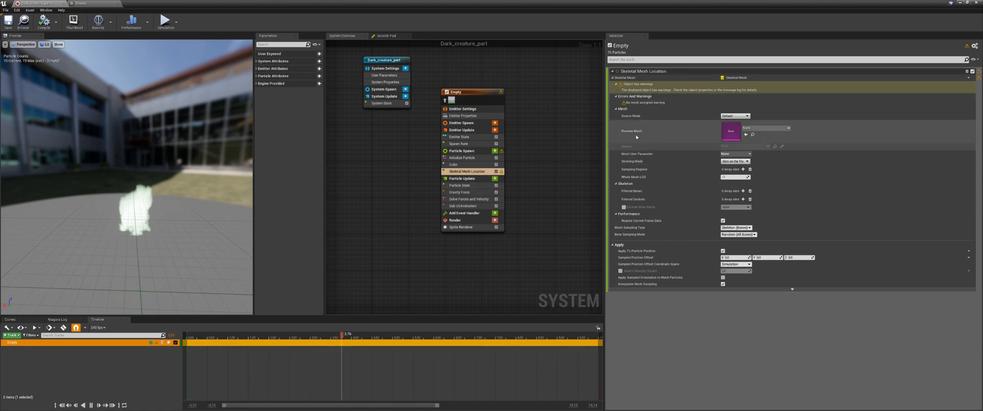
# Step: Assign the Dark_creature skeletal mesh as the Preview Mesh of the Skeletal Mesh Location module and check the preview
pyautogui.click(765, 128)
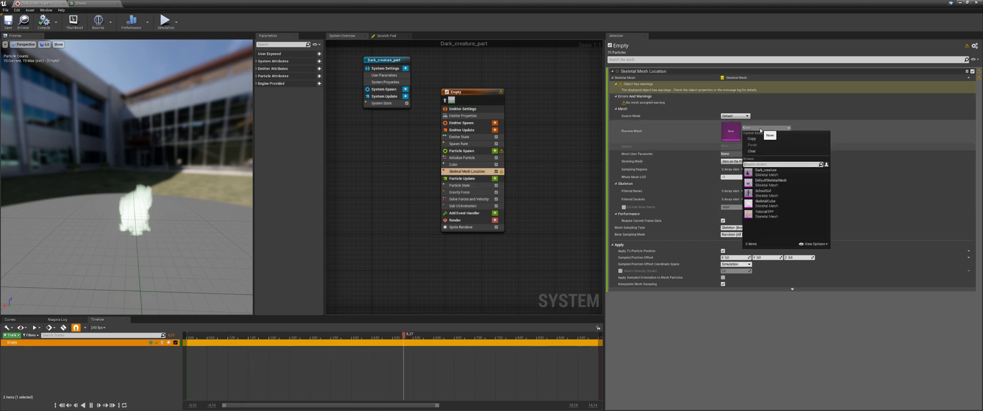
pyautogui.click(766, 171)
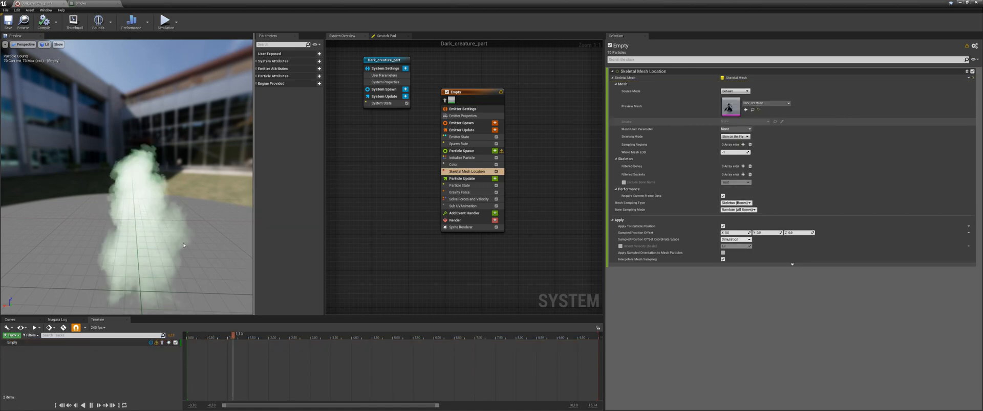
pyautogui.moveTo(127, 180); pyautogui.dragTo(119, 210)
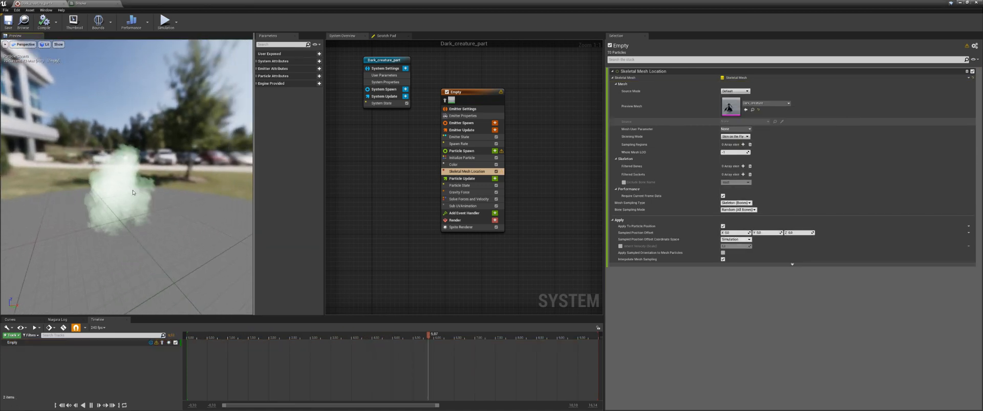
# Step: Filter the emitter's parameters by "size" and set the Sprite Size Mode in Initialize Particle to Uniform
pyautogui.click(458, 172)
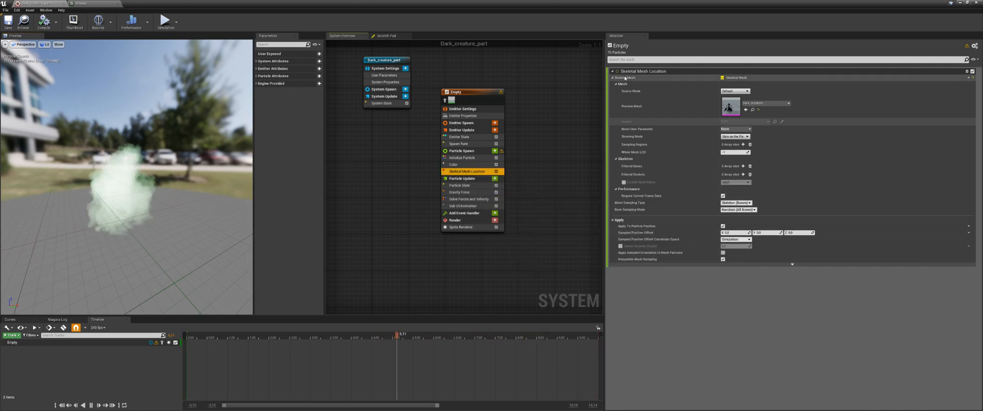
pyautogui.click(632, 60)
pyautogui.write('size')
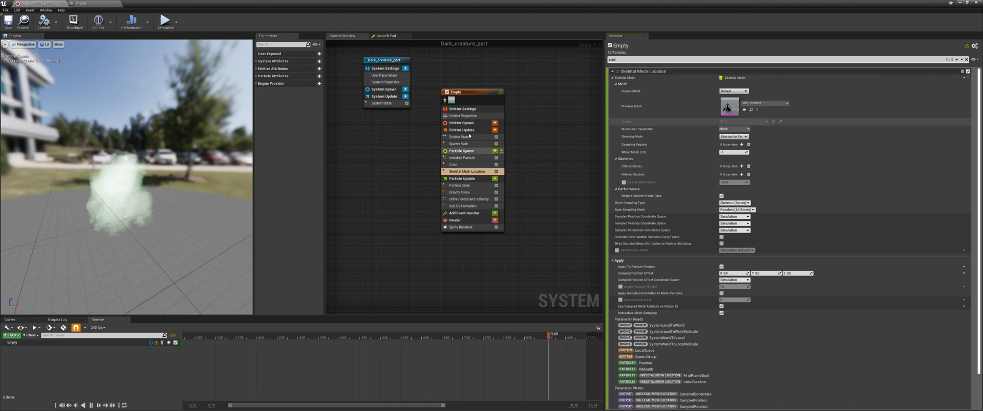
pyautogui.click(463, 109)
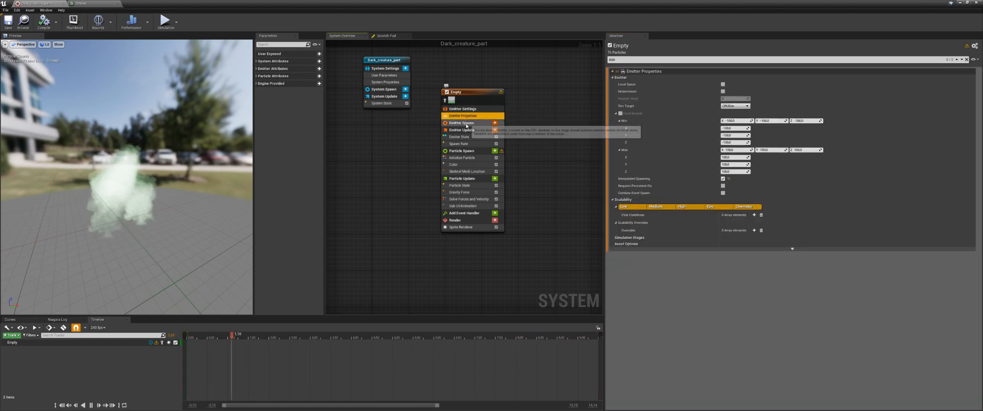
pyautogui.click(465, 123)
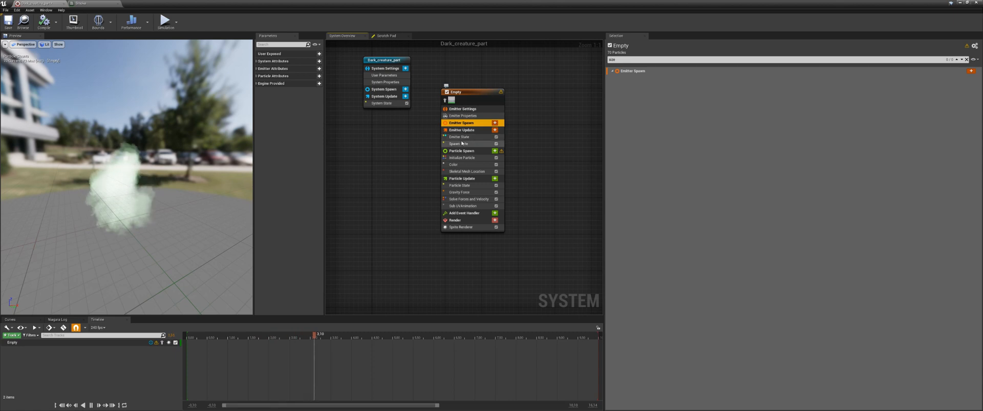
pyautogui.click(459, 144)
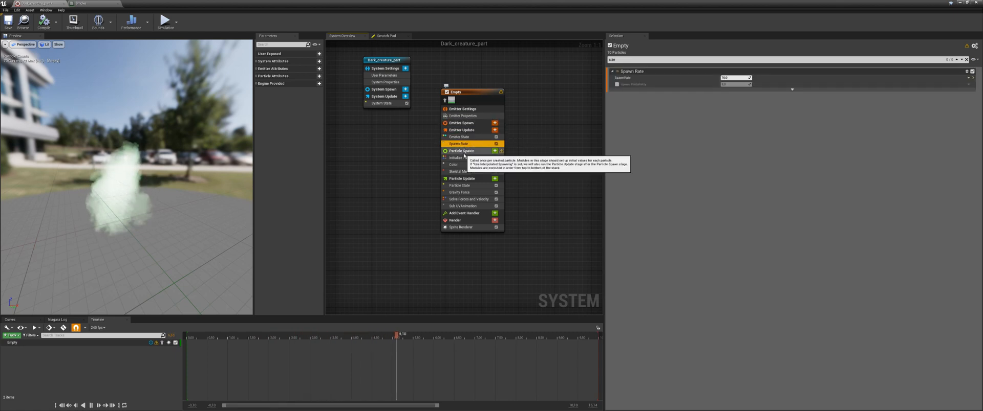
pyautogui.click(461, 151)
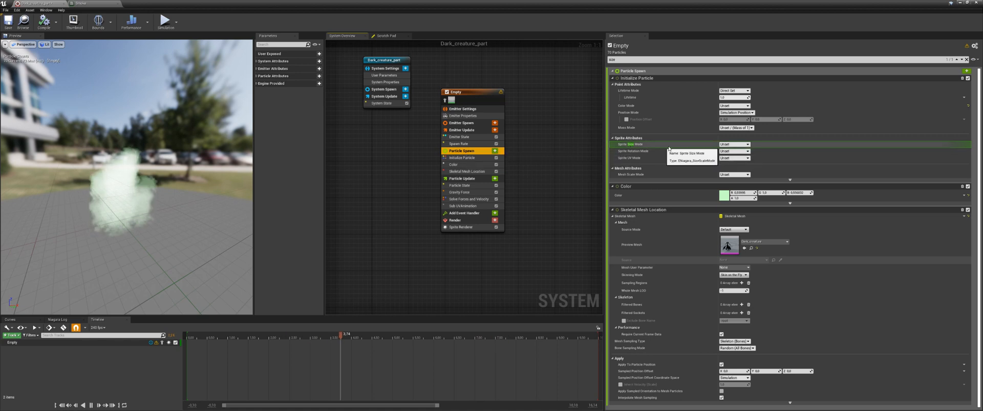
pyautogui.click(727, 152)
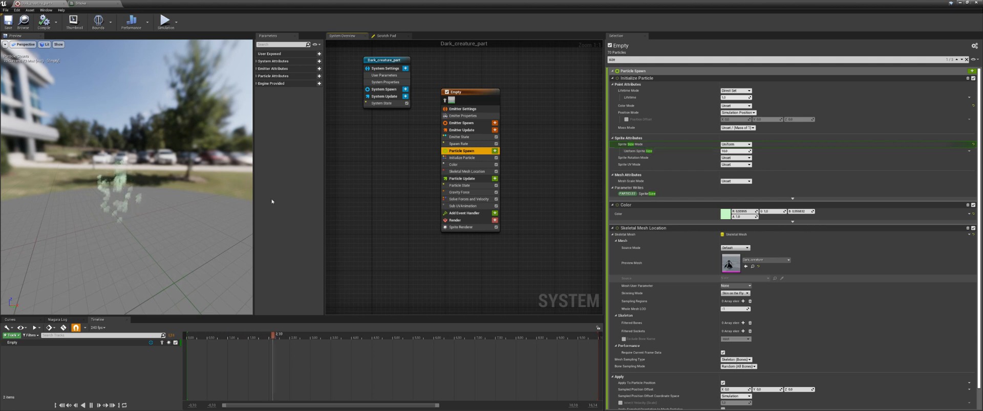
# Step: Reduce the Uniform Sprite Size in Initialize Particle and check the particles from another angle in the preview
pyautogui.moveTo(153, 177); pyautogui.dragTo(84, 185)
pyautogui.click(732, 151)
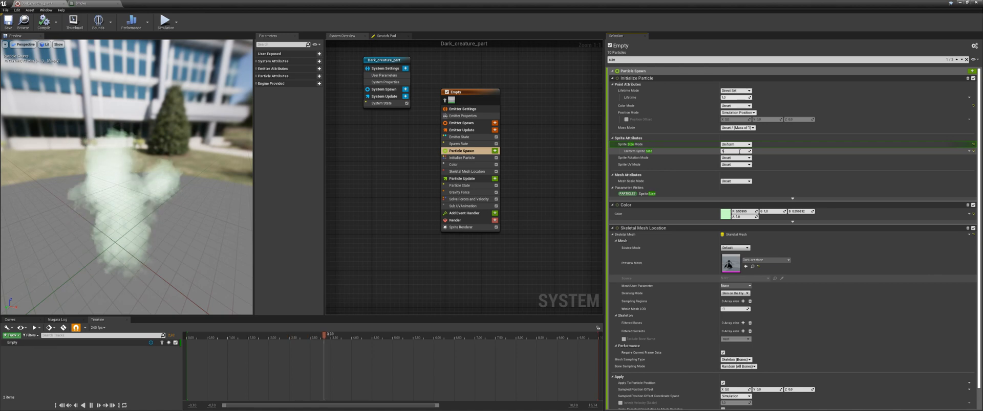
pyautogui.press('Return')
pyautogui.moveTo(146, 204); pyautogui.dragTo(129, 228)
# Step: Raise the emitter's Spawn Rate to about 1700 and disable the Gravity Force module
pyautogui.click(478, 151)
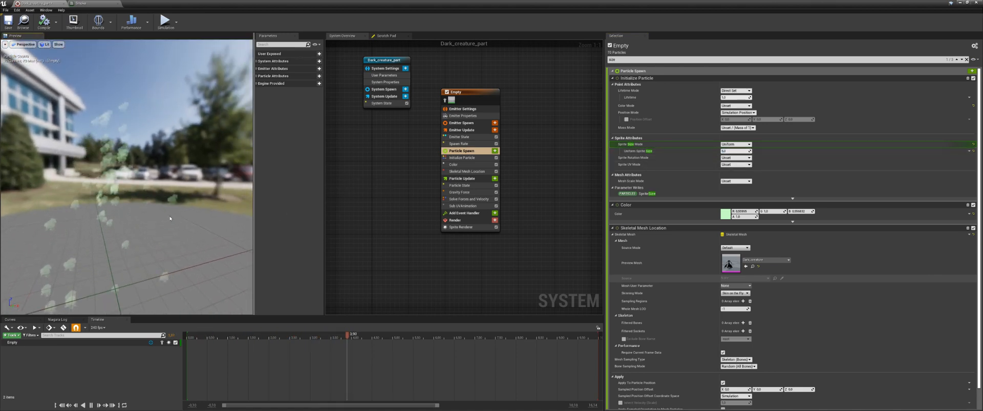
pyautogui.click(462, 144)
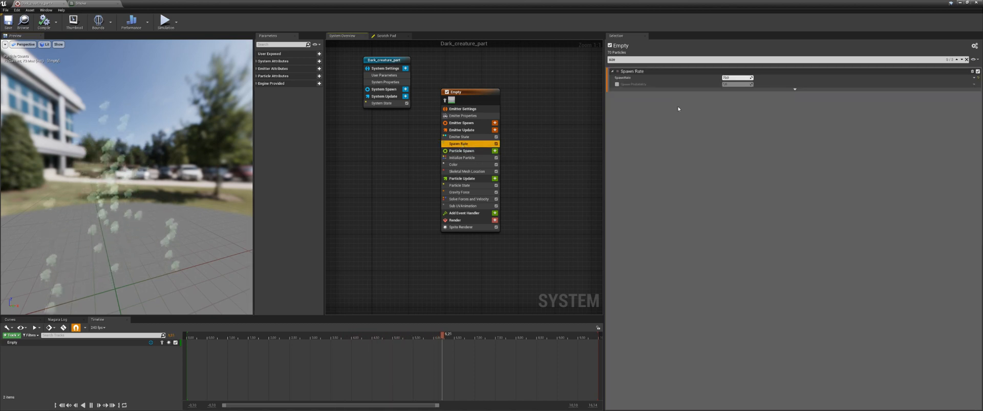
pyautogui.moveTo(735, 78); pyautogui.dragTo(762, 78)
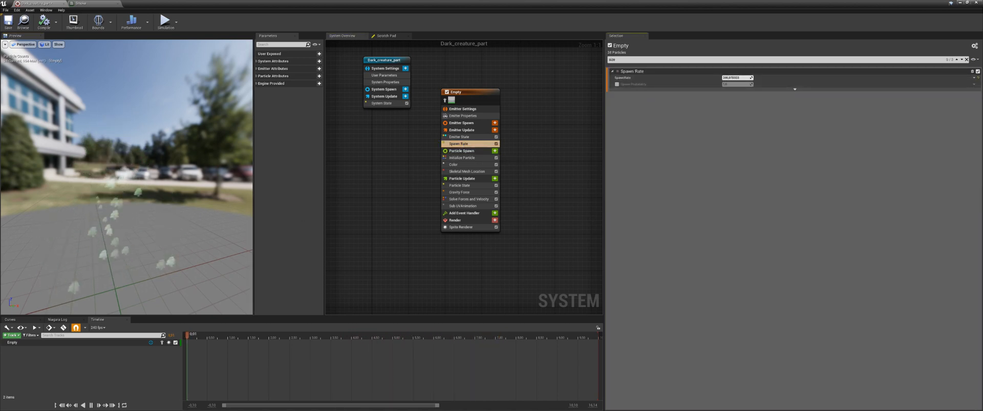
pyautogui.moveTo(154, 190); pyautogui.dragTo(253, 188)
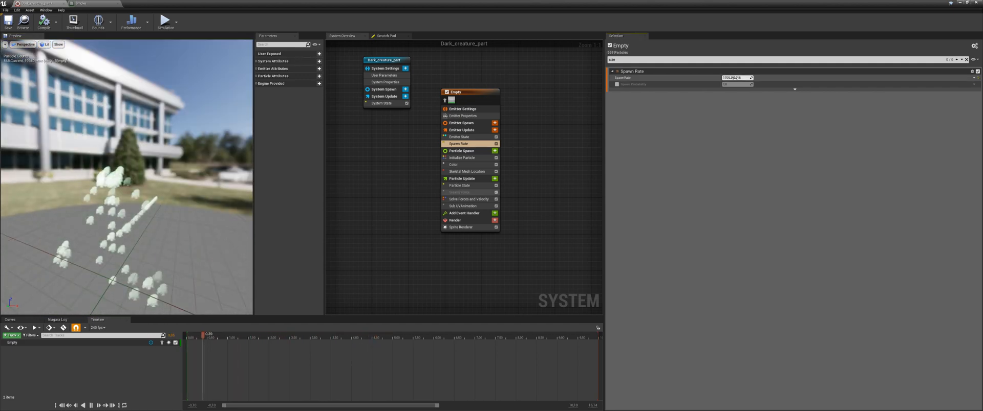
# Step: Replace the Skeletal Mesh Location module in Particle Spawn with an Initialize Mesh Reproduction Sprite module
pyautogui.click(467, 172)
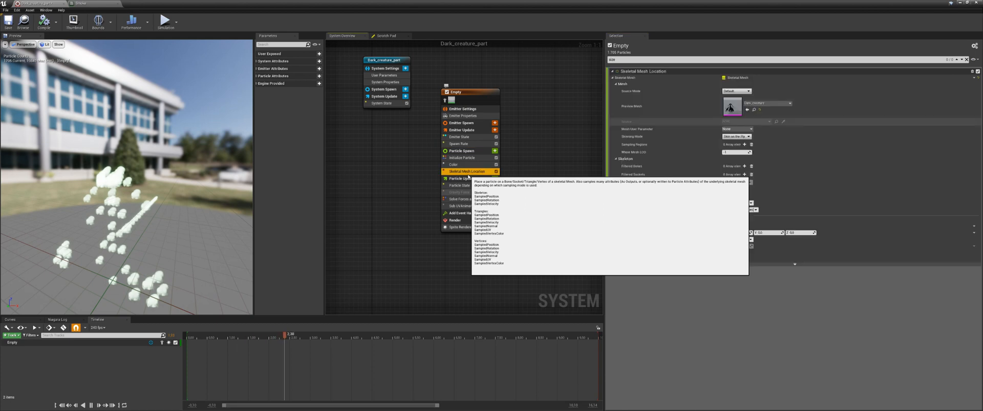
pyautogui.press('Delete')
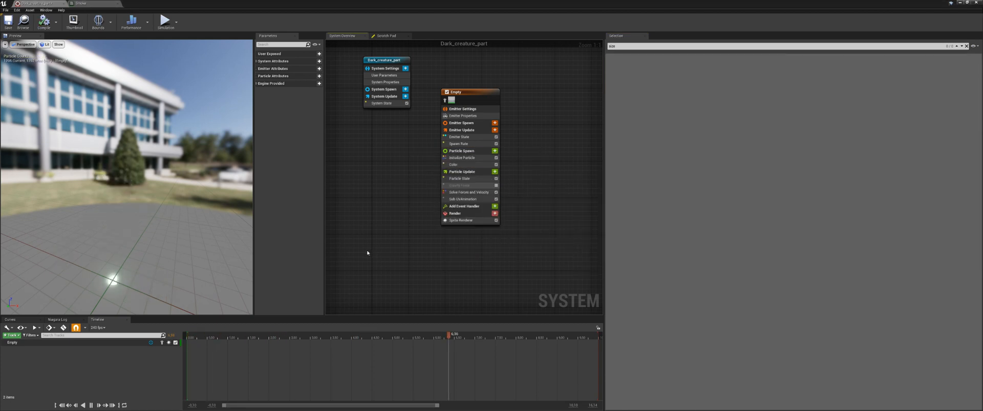
pyautogui.moveTo(367, 253); pyautogui.dragTo(344, 251, button='right')
pyautogui.click(471, 150)
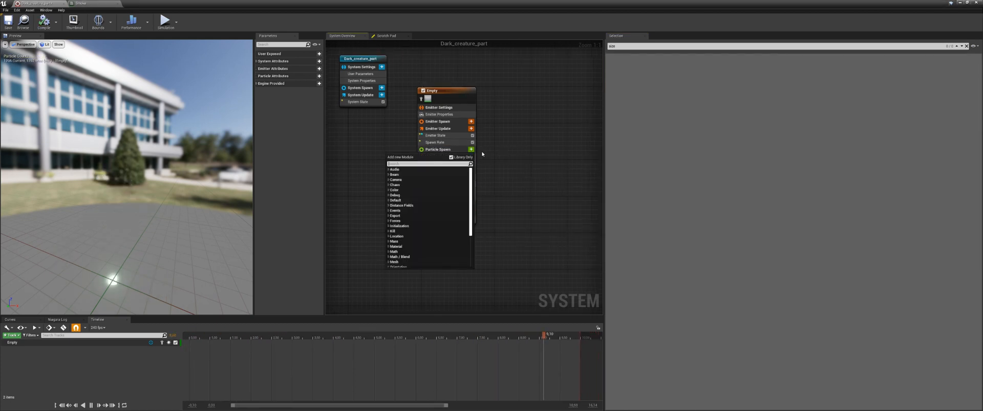
pyautogui.write('initial')
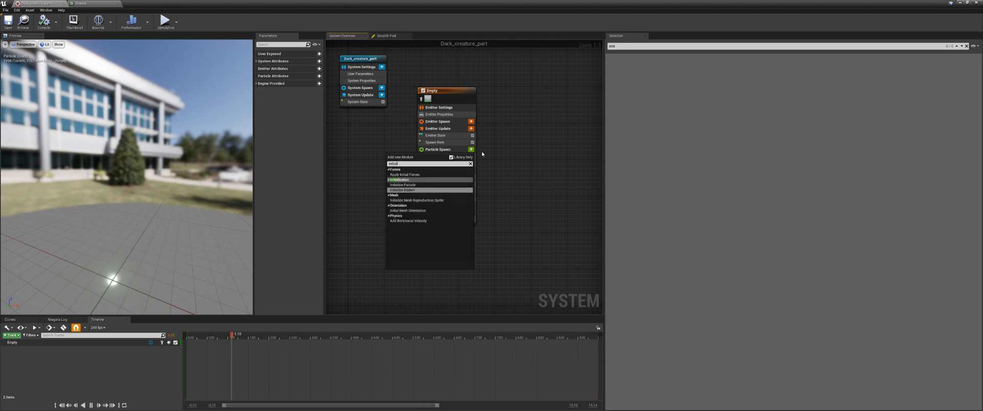
pyautogui.press('Down')
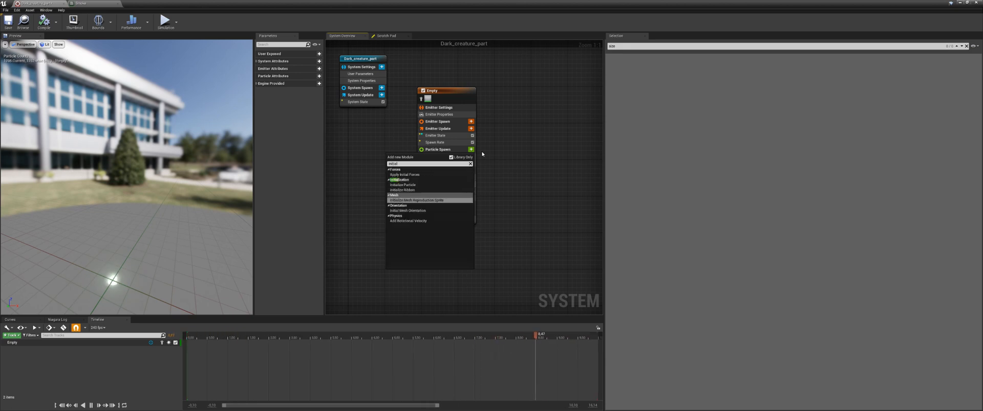
pyautogui.press('Return')
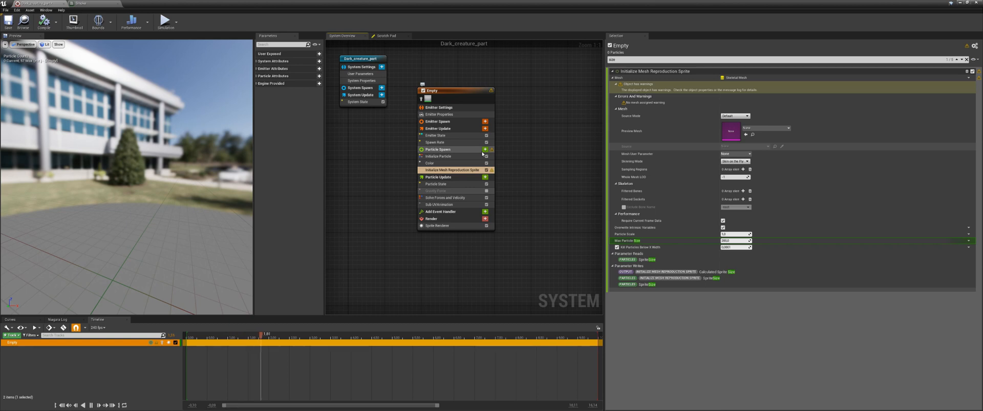
# Step: Assign Dark_creature as the Preview Mesh of Initialize Mesh Reproduction Sprite and inspect the particle shape from several angles
pyautogui.click(766, 128)
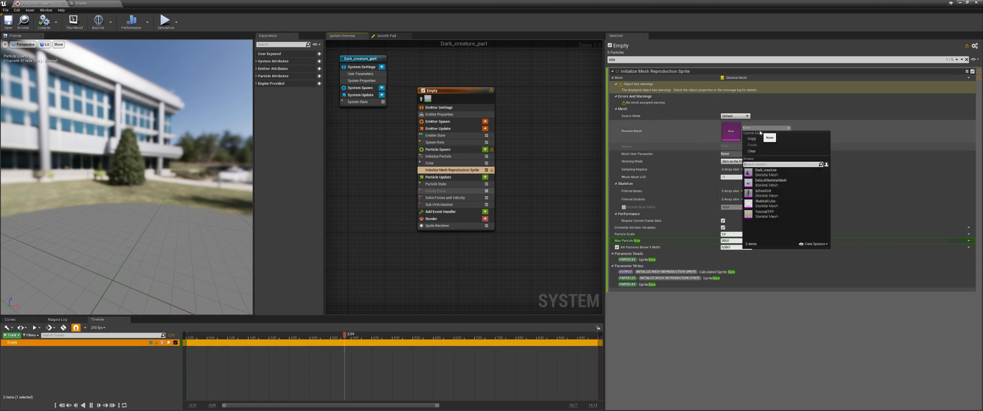
pyautogui.click(775, 174)
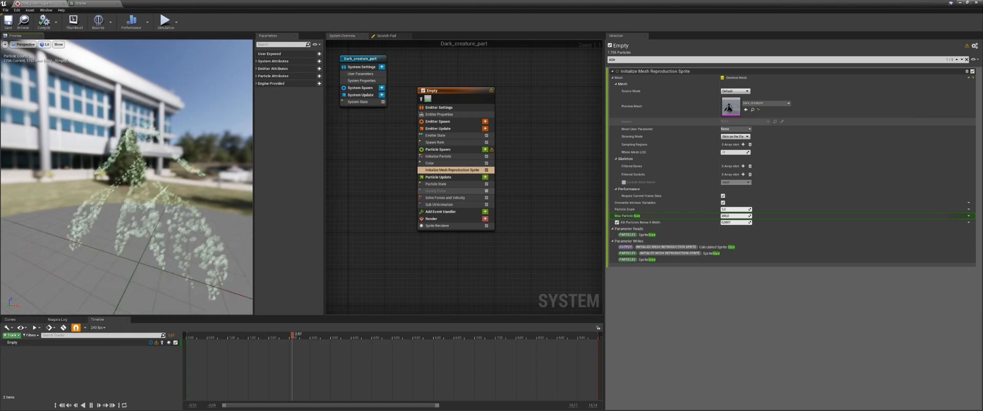
pyautogui.moveTo(126, 220); pyautogui.dragTo(140, 224)
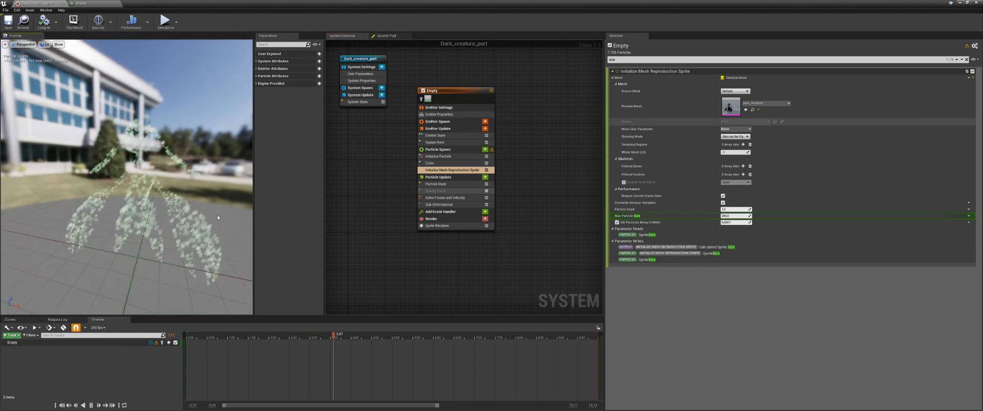
pyautogui.click(472, 172)
pyautogui.moveTo(77, 163); pyautogui.dragTo(97, 160)
pyautogui.moveTo(465, 228); pyautogui.dragTo(458, 213, button='right')
pyautogui.moveTo(123, 174); pyautogui.dragTo(166, 171)
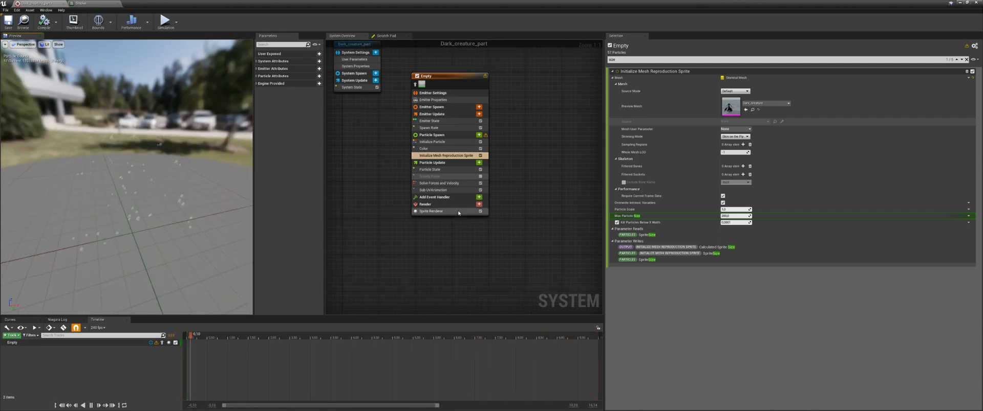
# Step: Try a larger Particle Scale on Initialize Mesh Reproduction Sprite and set it back to 1.0
pyautogui.moveTo(734, 209)
pyautogui.mouseDown()
pyautogui.moveTo(763, 209)
pyautogui.moveTo(729, 209)
pyautogui.mouseUp()
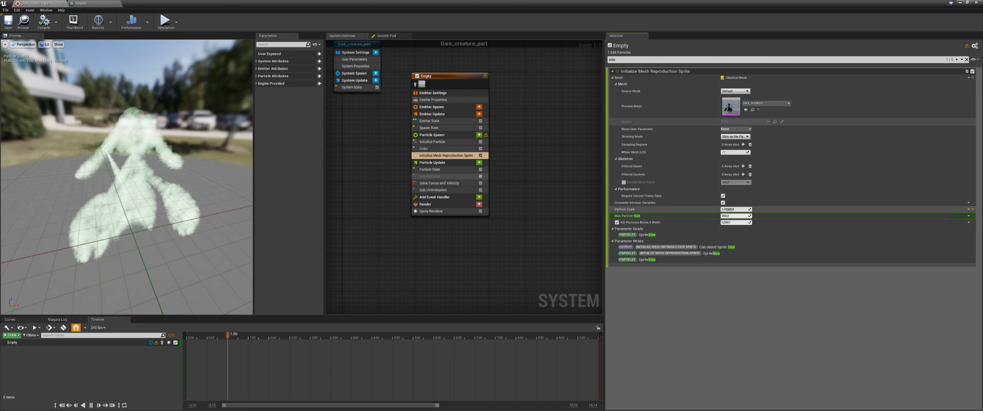
pyautogui.click(729, 210)
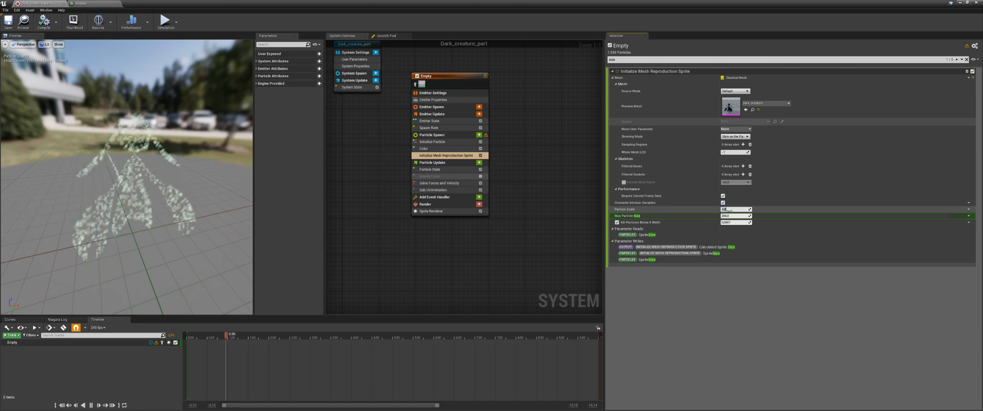
# Step: Set the Uniform Sprite Size in Initialize Particle to 1 and switch its Sprite Size Mode to Unset
pyautogui.click(433, 136)
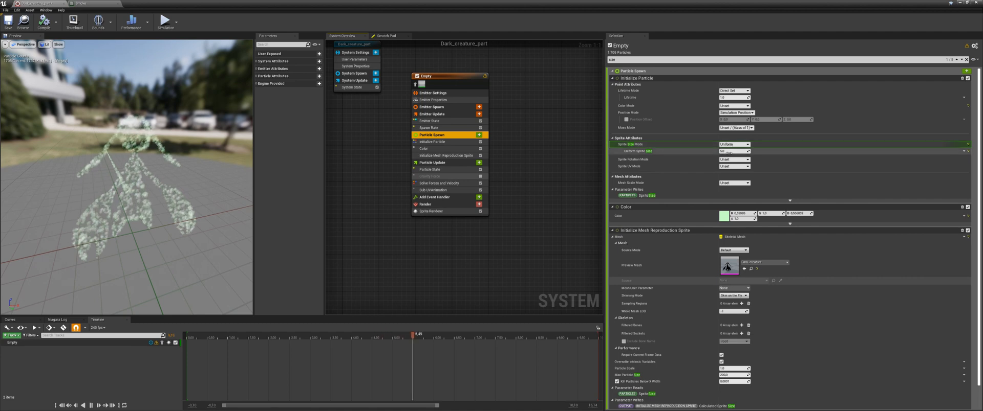
pyautogui.click(707, 156)
pyautogui.moveTo(726, 151); pyautogui.dragTo(727, 152)
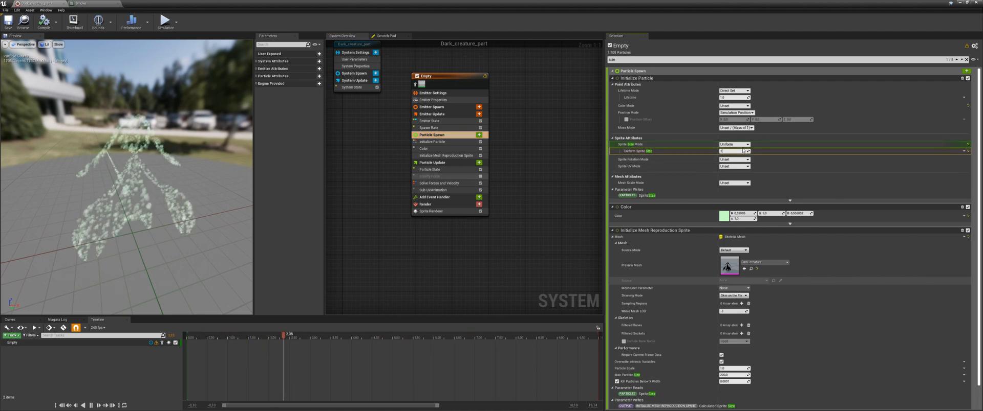
pyautogui.write('1')
pyautogui.press('Return')
pyautogui.click(746, 145)
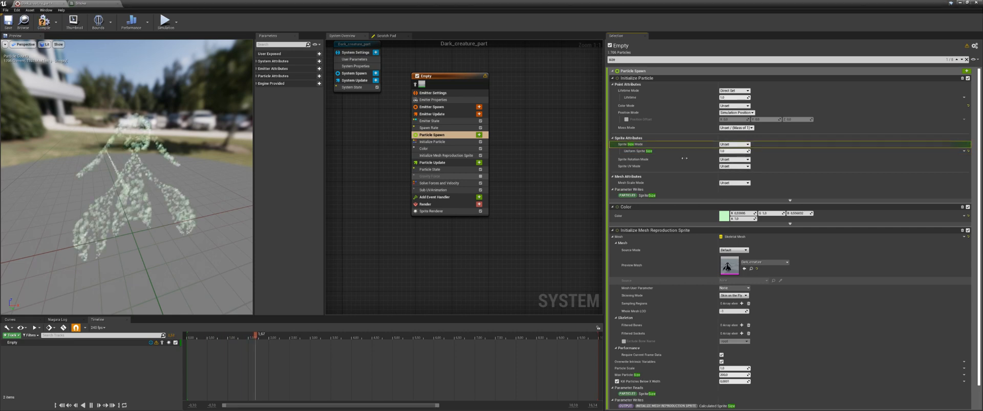
# Step: Check the Particle Scale of Initialize Mesh Reproduction Sprite and examine the creature-shaped particles up close in the preview
pyautogui.click(431, 156)
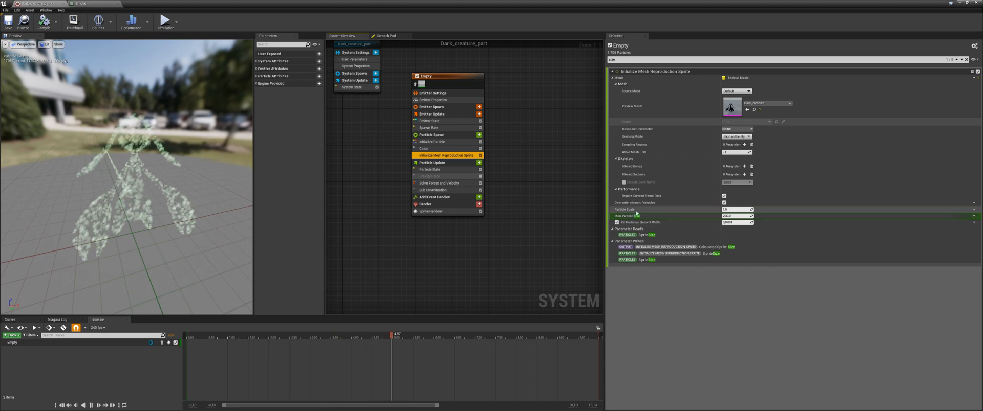
pyautogui.moveTo(735, 210); pyautogui.dragTo(752, 210)
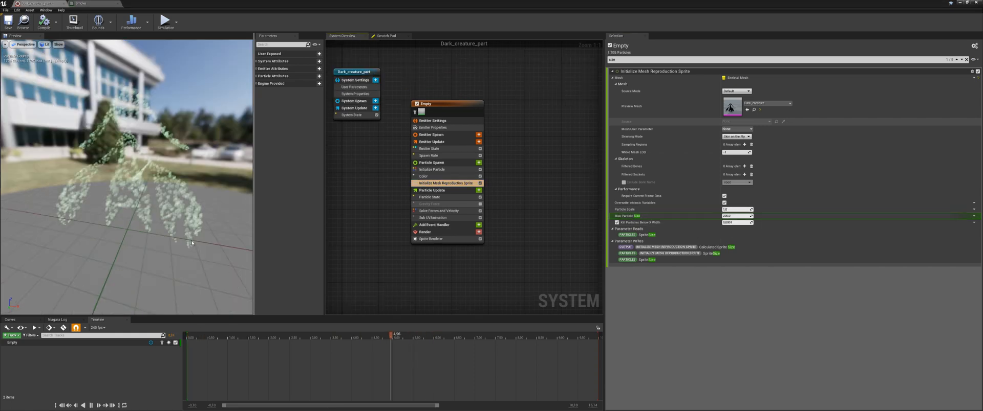
pyautogui.moveTo(192, 244); pyautogui.dragTo(195, 264, button='middle')
pyautogui.scroll(4, 176, 232)
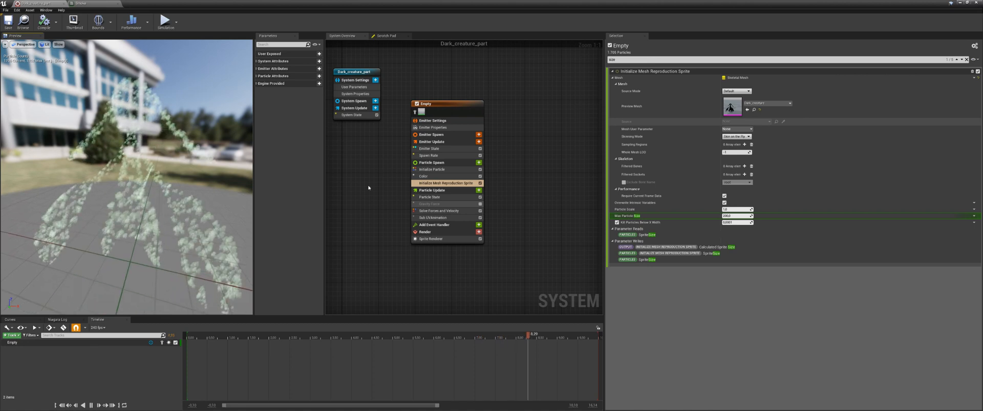
pyautogui.moveTo(387, 197); pyautogui.dragTo(390, 199, button='right')
pyautogui.moveTo(166, 89); pyautogui.dragTo(120, 90)
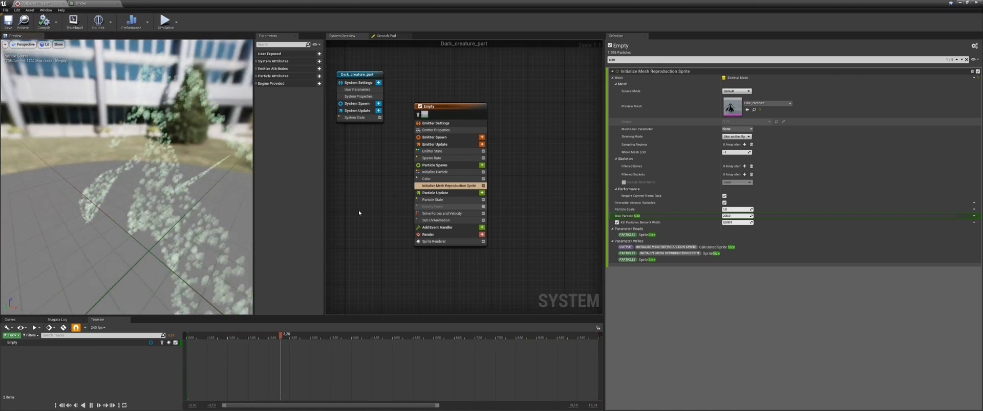
pyautogui.moveTo(395, 204); pyautogui.dragTo(403, 207, button='right')
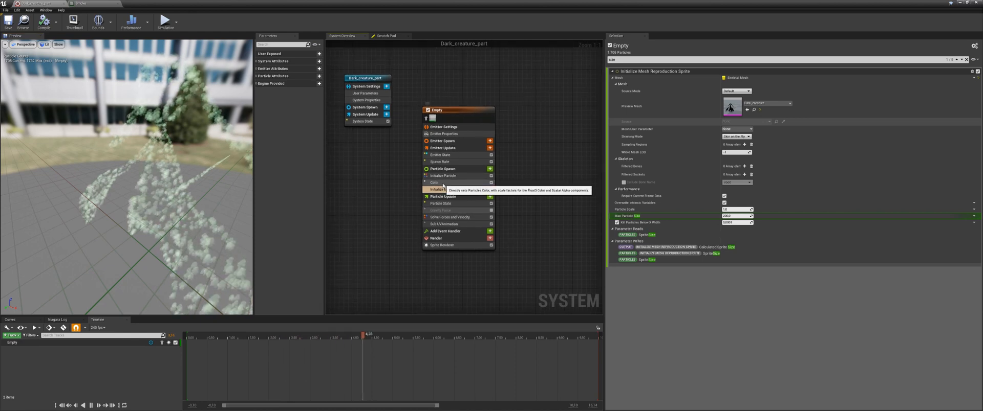
# Step: Search the available value sources for the Color module's Color input for a vertex option
pyautogui.click(437, 185)
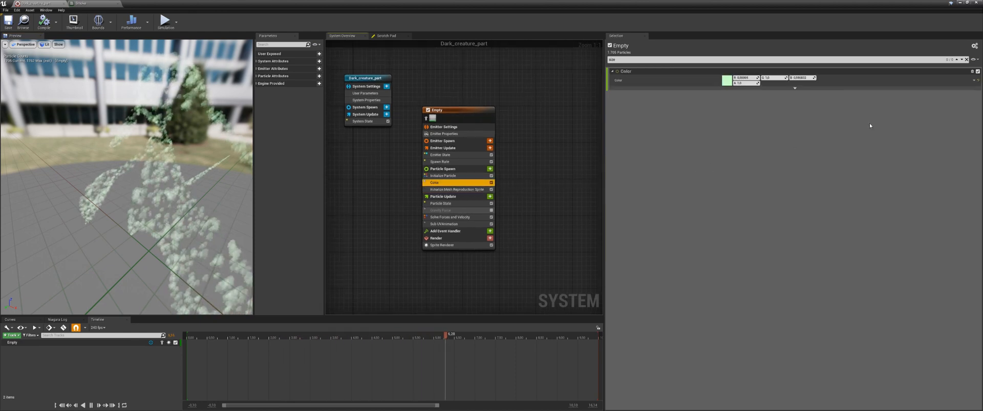
pyautogui.click(974, 81)
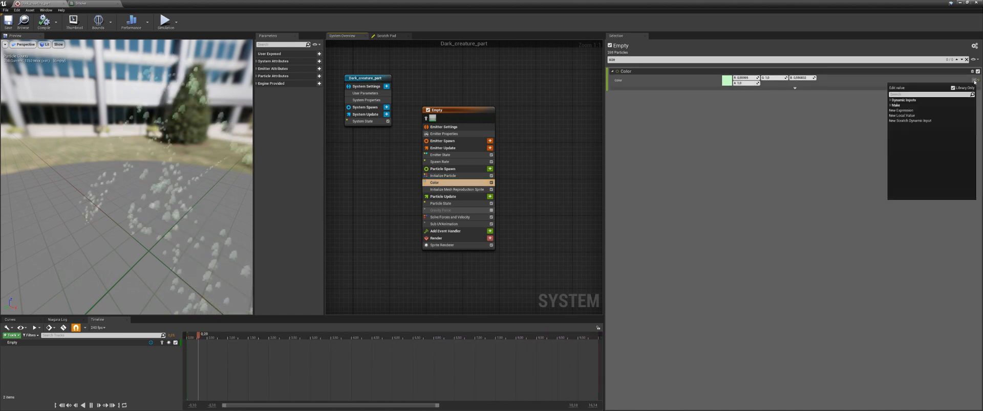
pyautogui.click(893, 100)
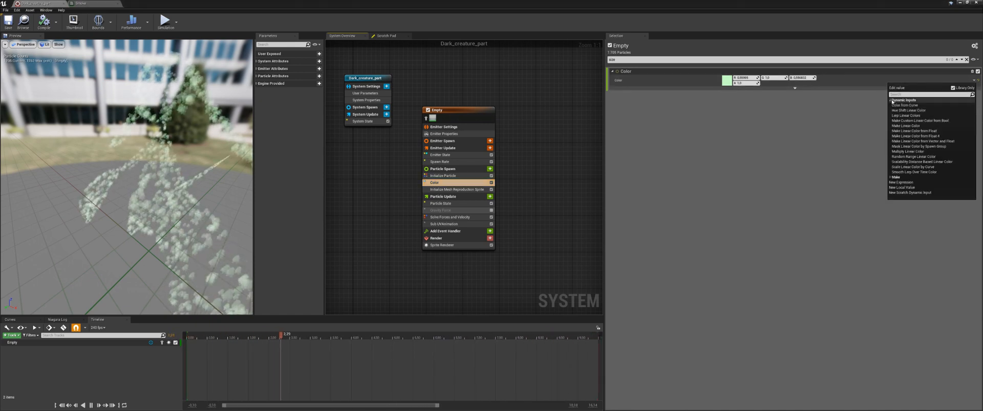
pyautogui.click(891, 100)
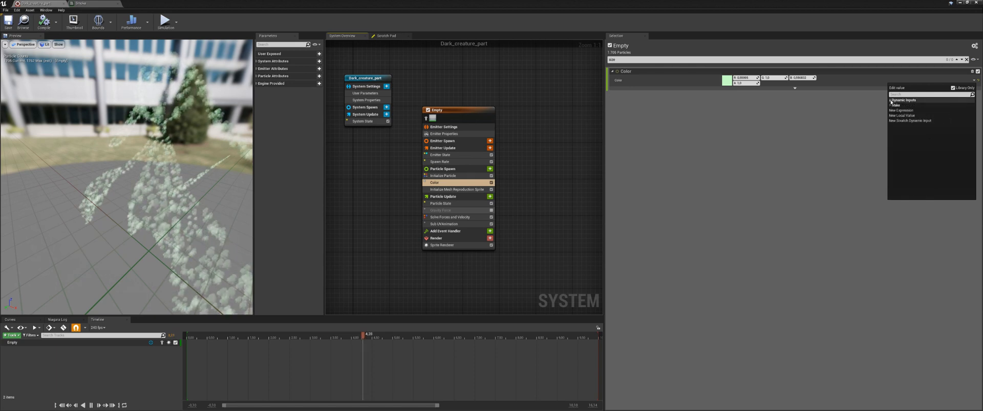
pyautogui.click(973, 80)
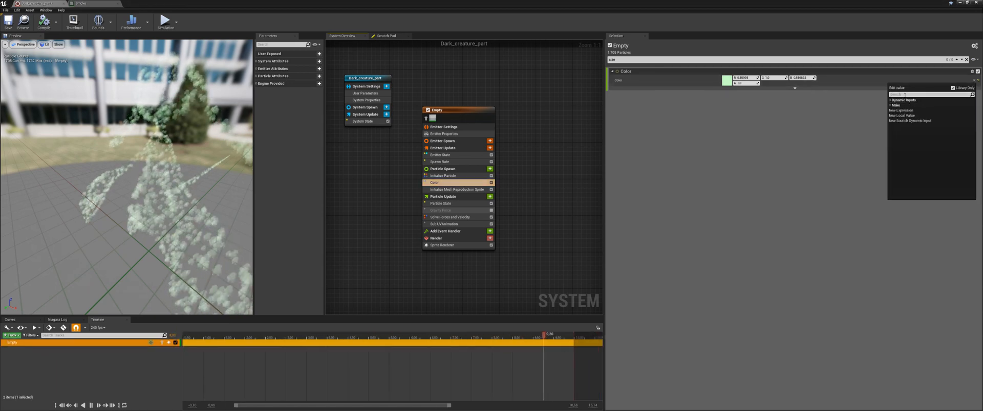
pyautogui.write('vertex')
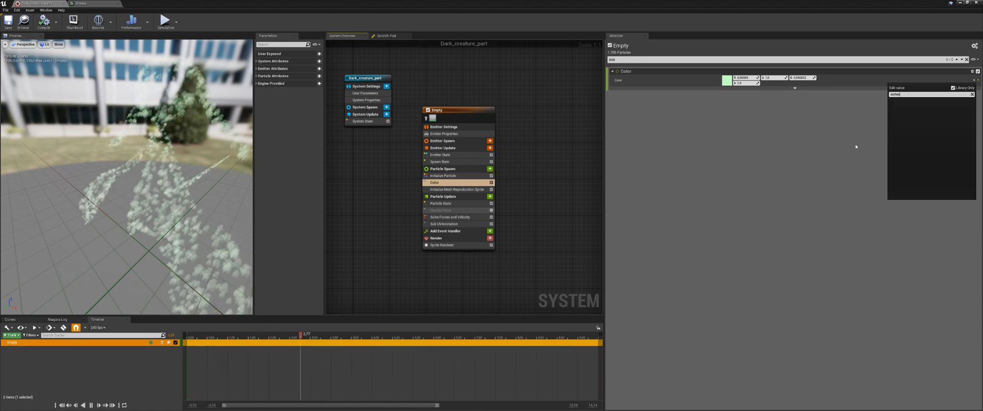
pyautogui.click(850, 153)
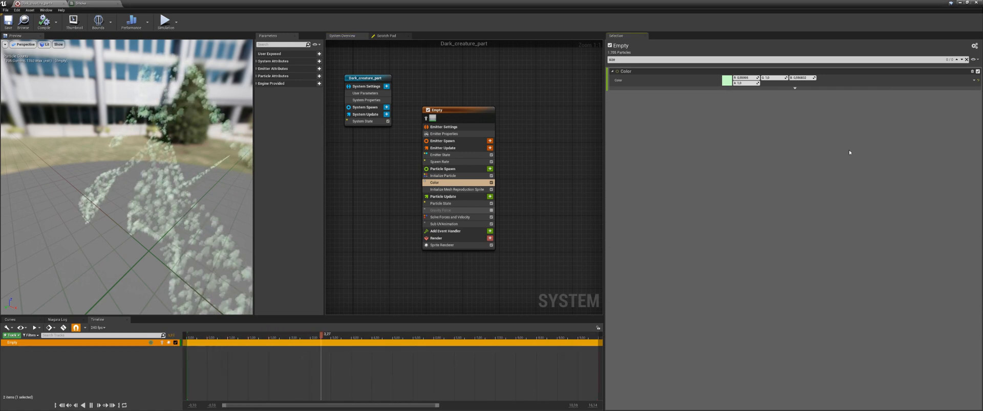
# Step: Move the Color module below Initialize Mesh Reproduction Sprite and link its Color to that module's Mesh Vertex Color output
pyautogui.click(464, 190)
pyautogui.click(448, 184)
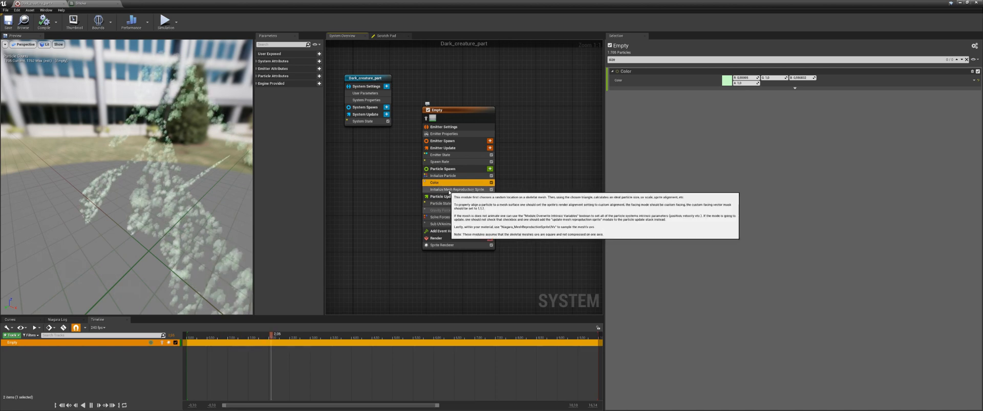
pyautogui.moveTo(444, 183); pyautogui.dragTo(442, 193)
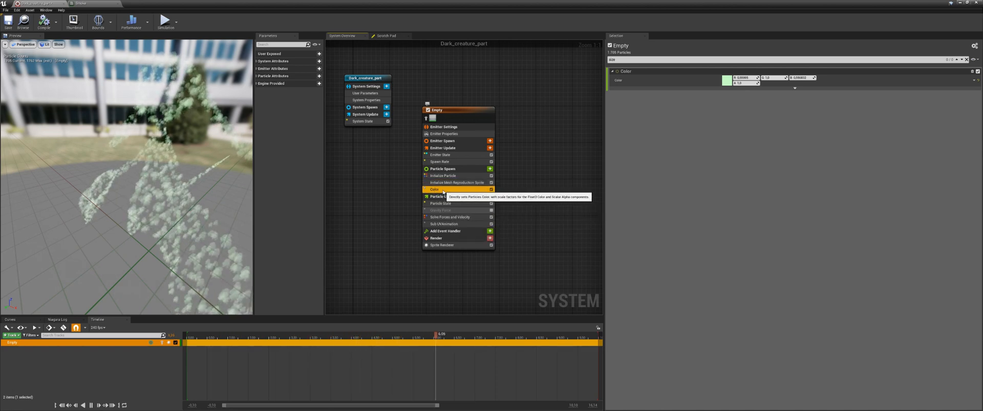
pyautogui.click(974, 80)
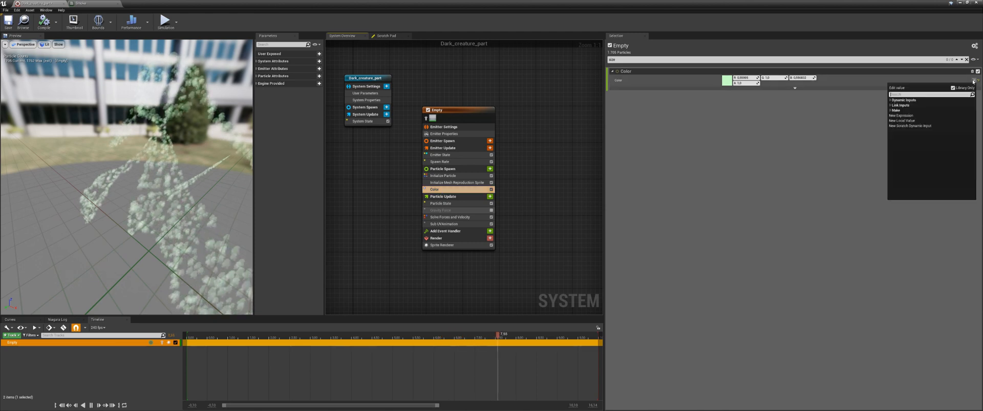
pyautogui.click(893, 106)
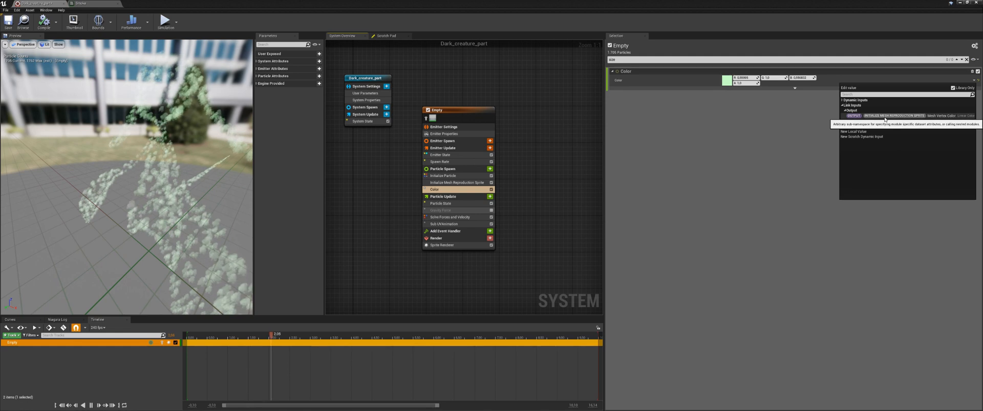
pyautogui.click(931, 120)
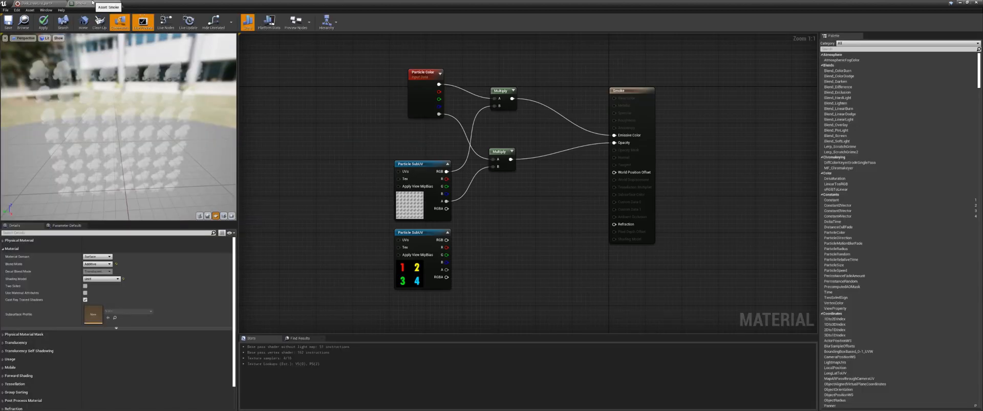
# Step: Set the Smoke material's Blend Mode to Translucent, apply it, and inspect the creature particles in the Niagara system preview
pyautogui.click(82, 3)
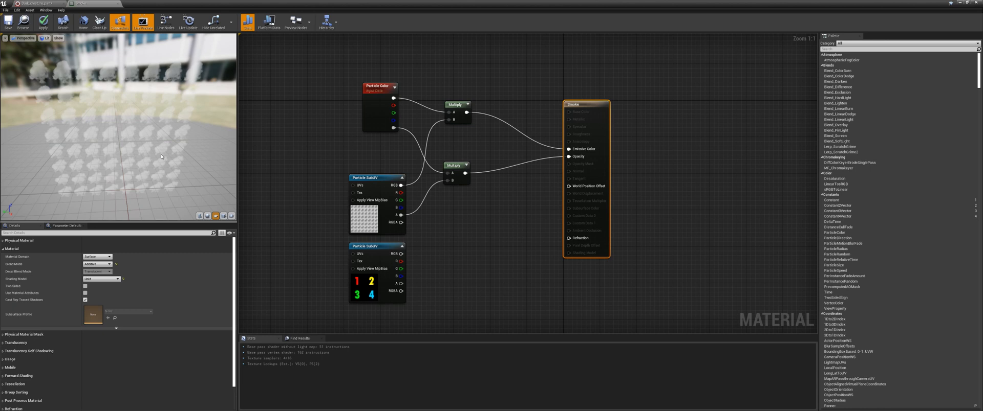
pyautogui.click(90, 264)
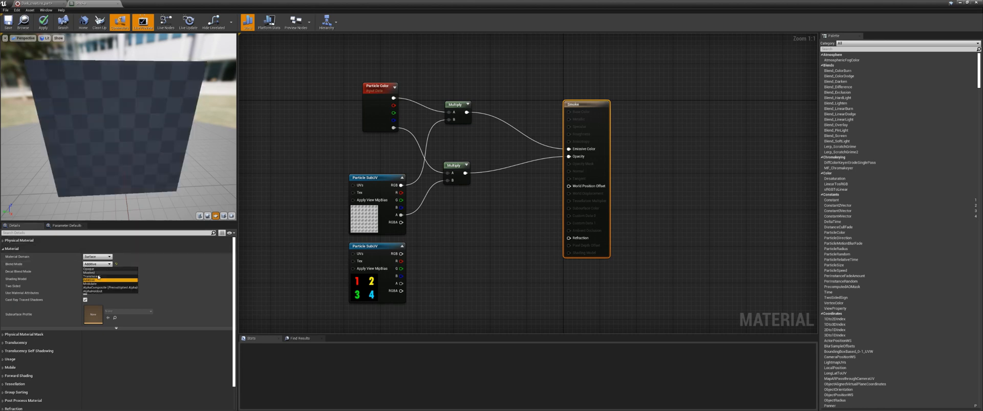
pyautogui.click(91, 276)
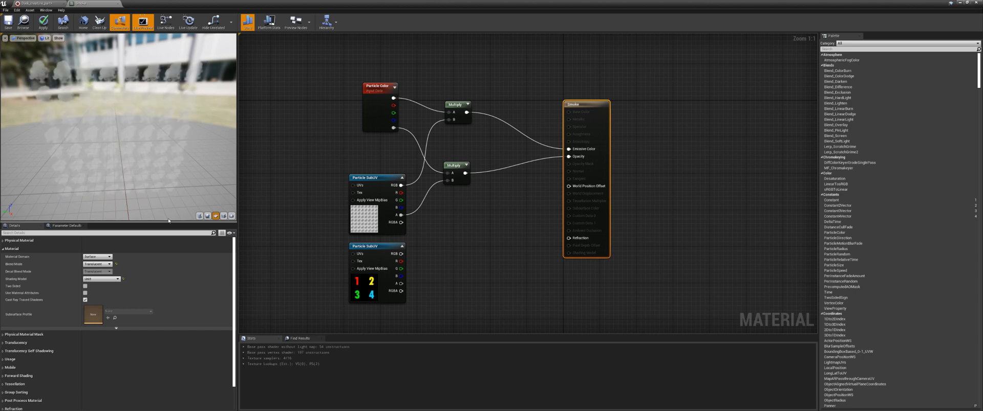
pyautogui.click(44, 22)
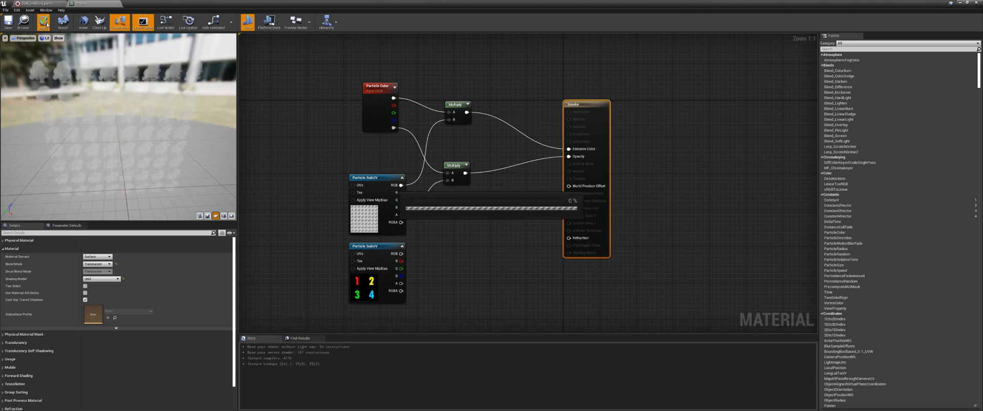
pyautogui.click(36, 3)
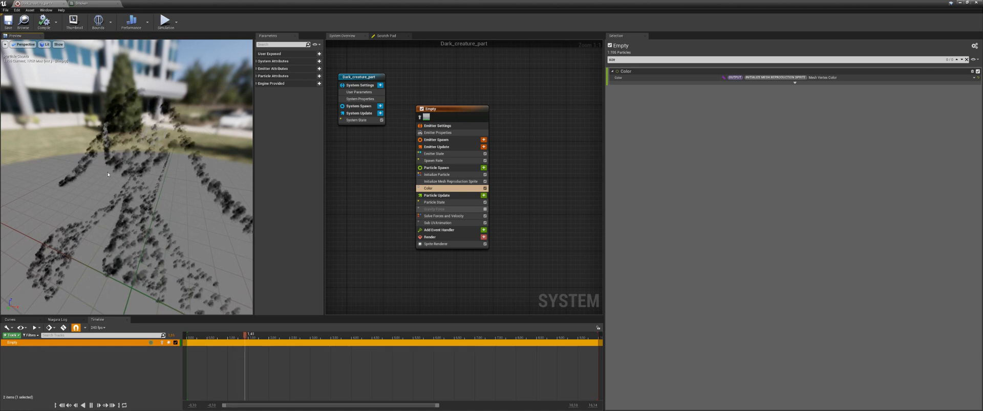
pyautogui.moveTo(156, 219); pyautogui.dragTo(177, 202)
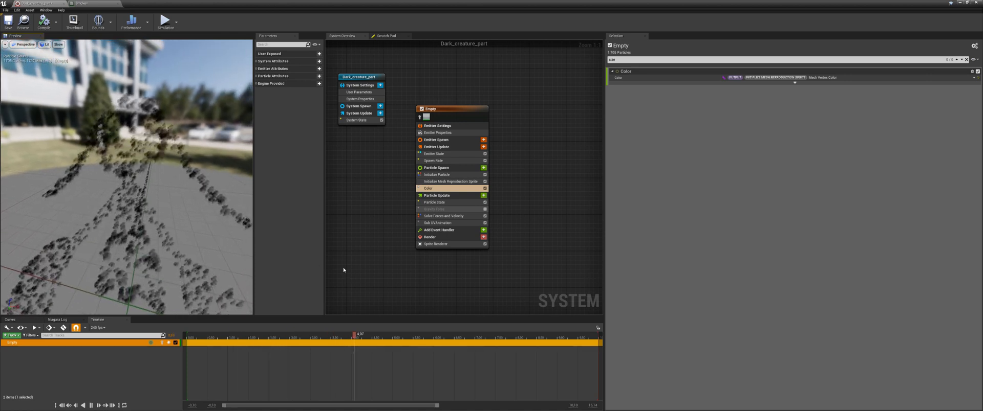
pyautogui.moveTo(379, 261); pyautogui.dragTo(402, 231, button='right')
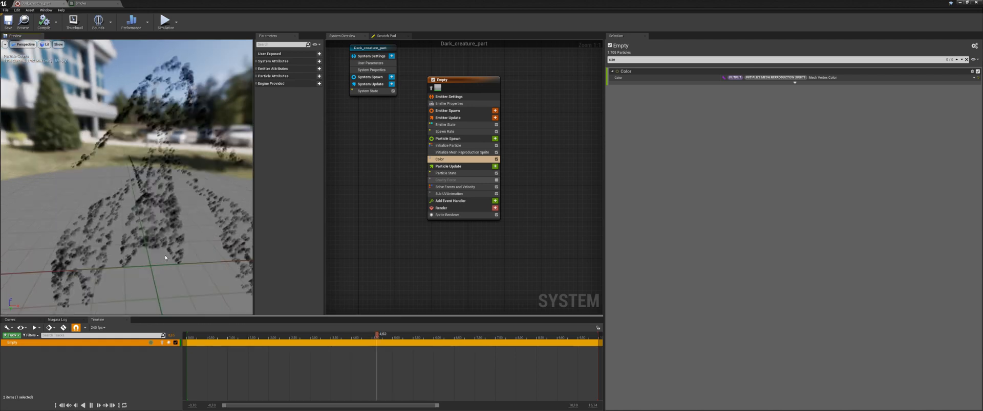
pyautogui.moveTo(165, 258); pyautogui.dragTo(171, 262, button='middle')
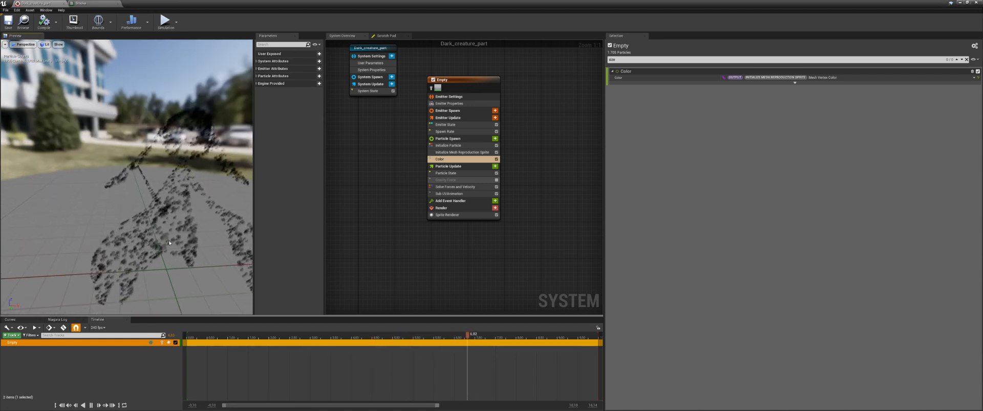
# Step: Move the Niagara editor window aside and open the SchoolGirl_BP blueprint from the SchoolGirl content folder
pyautogui.moveTo(409, 3); pyautogui.dragTo(797, 73)
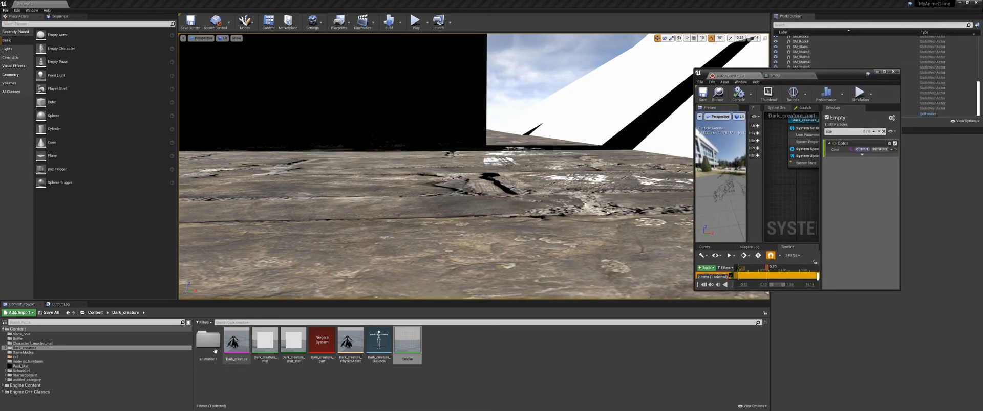
pyautogui.click(96, 312)
pyautogui.scroll(-10, 468, 237)
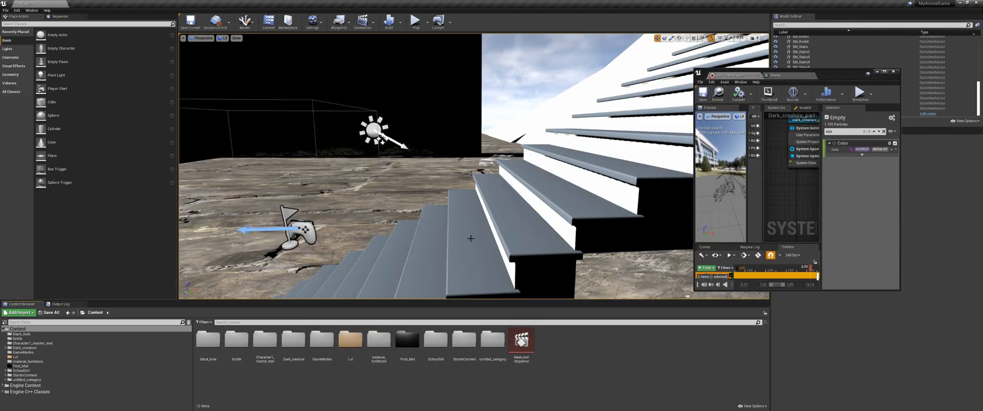
pyautogui.moveTo(469, 236); pyautogui.dragTo(448, 242, button='right')
pyautogui.doubleClick(432, 346)
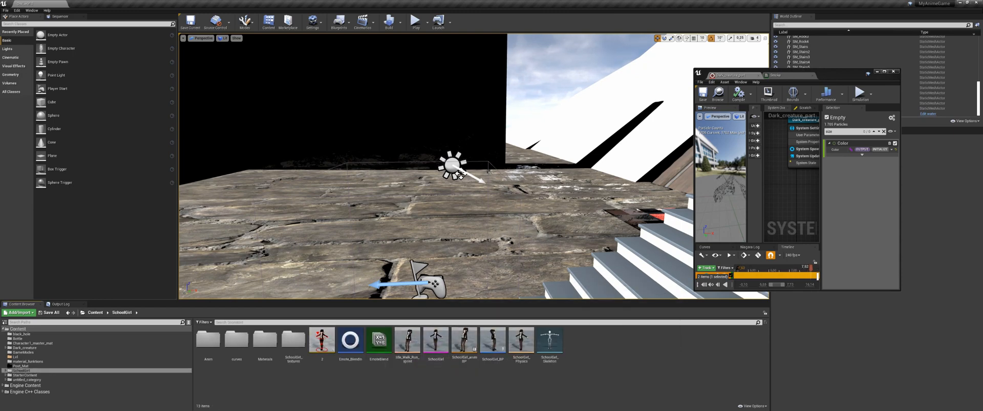
pyautogui.moveTo(532, 220); pyautogui.dragTo(547, 216, button='middle')
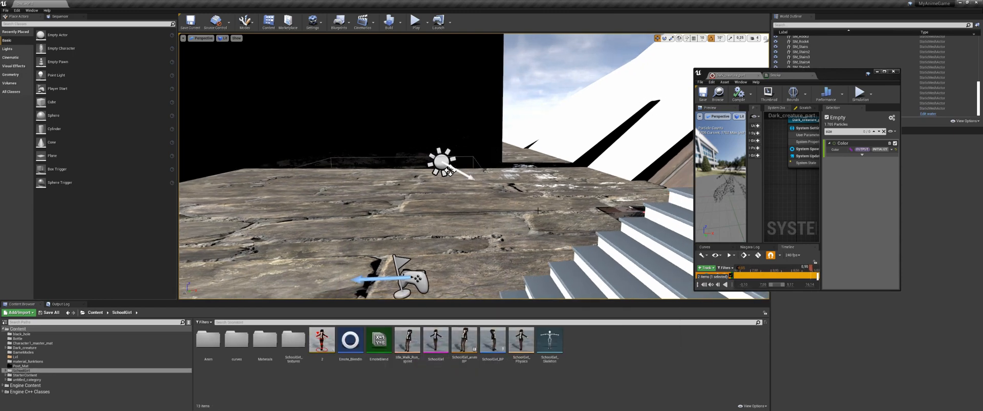
pyautogui.doubleClick(493, 340)
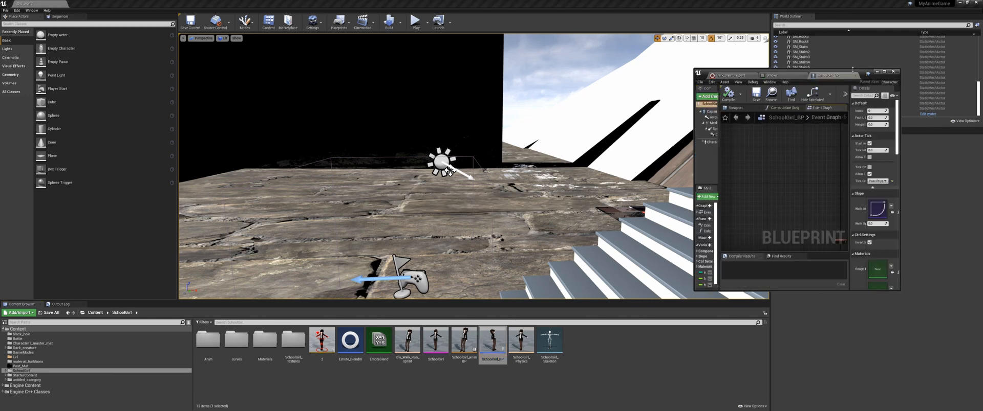
# Step: Add a Niagara component to SchoolGirl_BP and assign Dark_creature_part as its Niagara System Asset
pyautogui.moveTo(852, 71); pyautogui.dragTo(559, 30)
pyautogui.moveTo(608, 249); pyautogui.dragTo(908, 319)
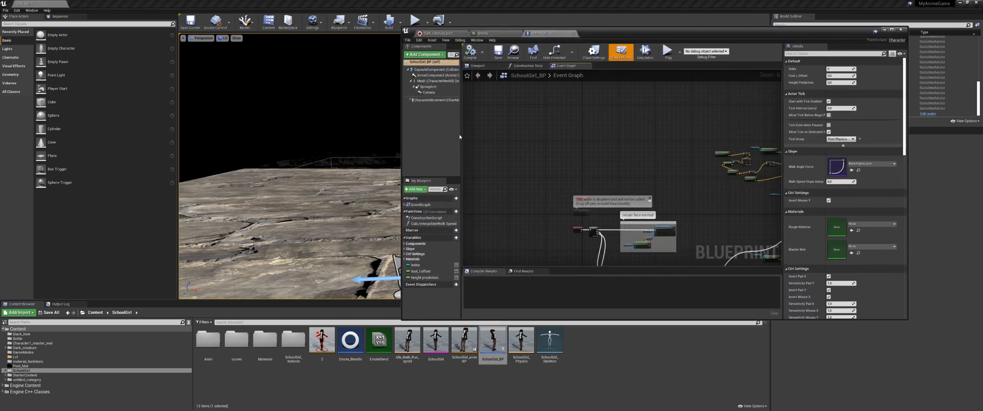
pyautogui.moveTo(462, 134); pyautogui.dragTo(508, 136)
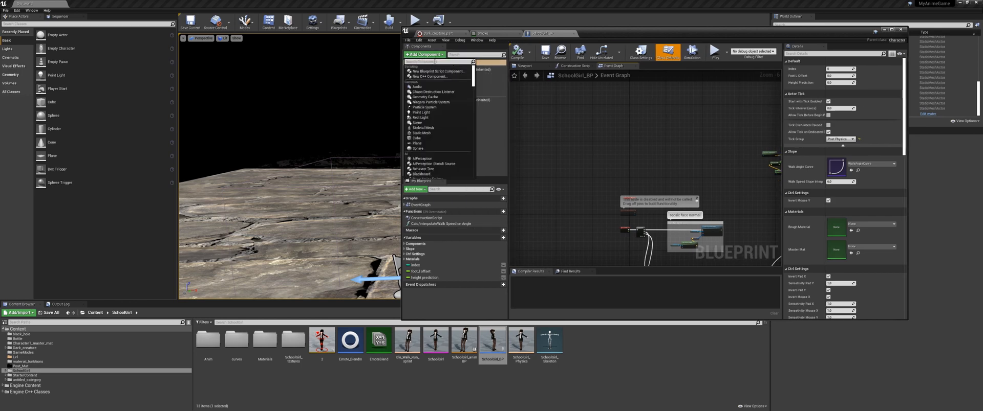
pyautogui.write('nia')
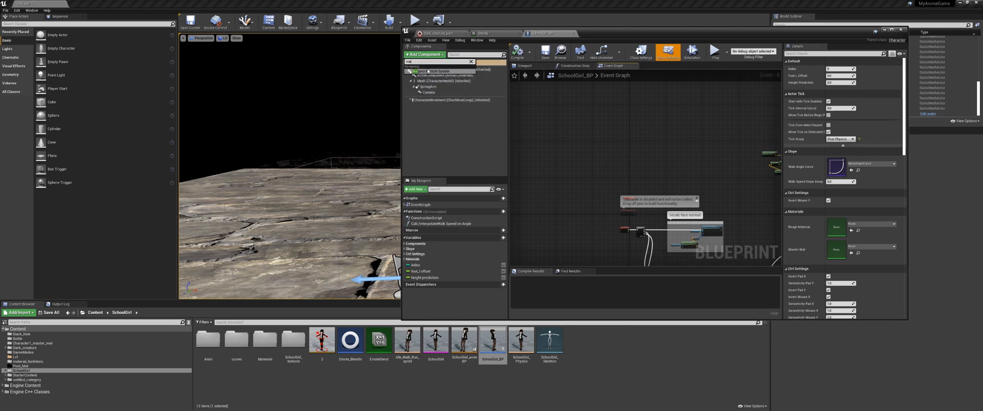
pyautogui.click(428, 71)
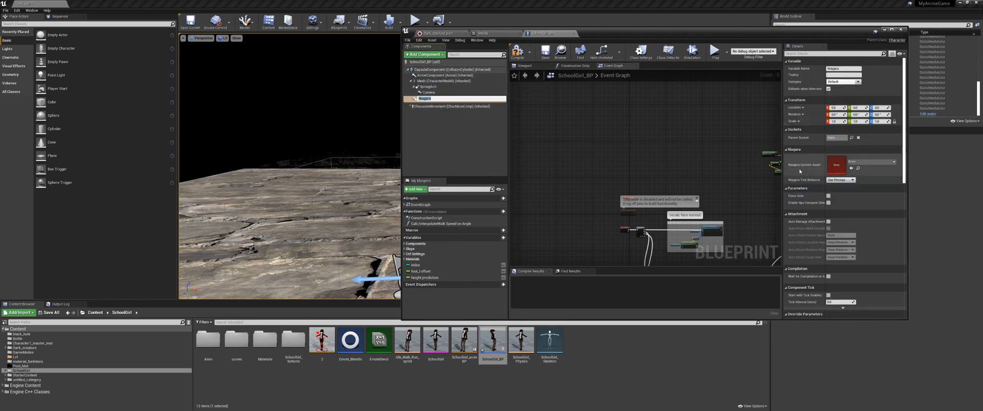
pyautogui.click(870, 161)
pyautogui.click(870, 221)
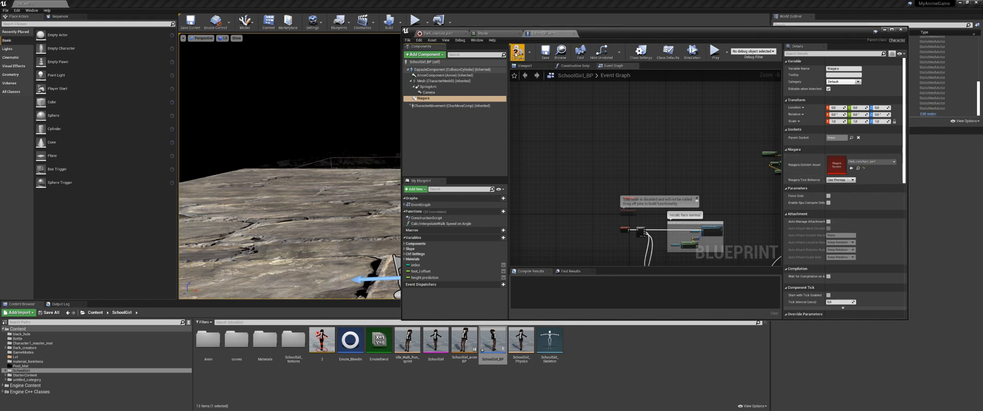
# Step: Play the level, run the character around to check the attached particle effect, then stop and return to the SchoolGirl_BP editor
pyautogui.moveTo(637, 34); pyautogui.dragTo(982, 59)
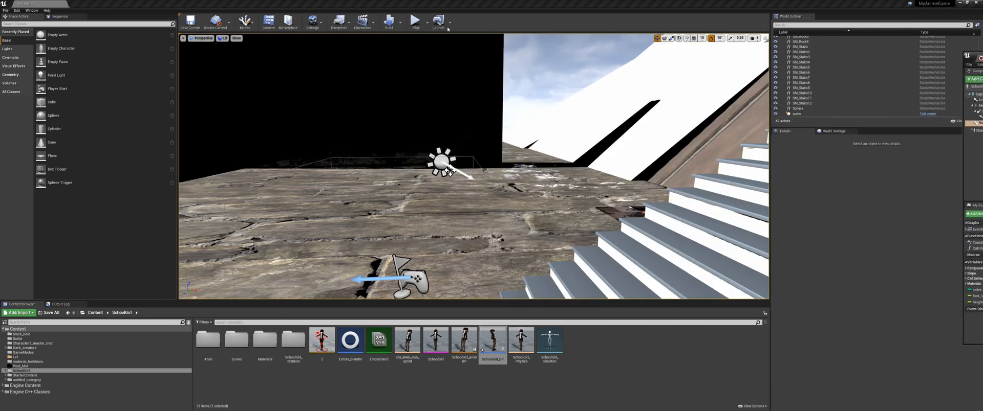
pyautogui.click(416, 22)
pyautogui.press('w')
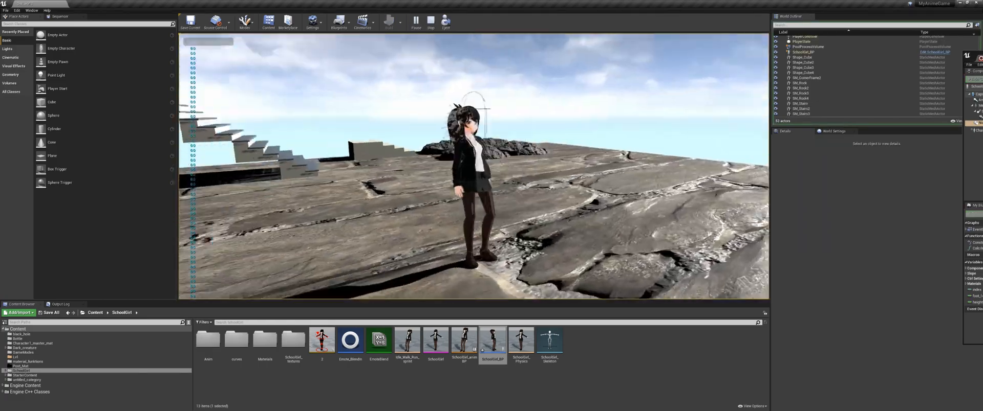
pyautogui.press('w')
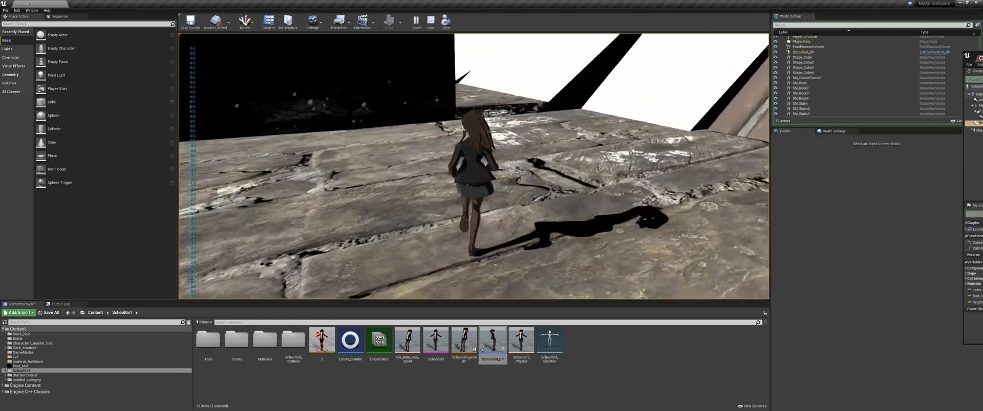
pyautogui.press('w')
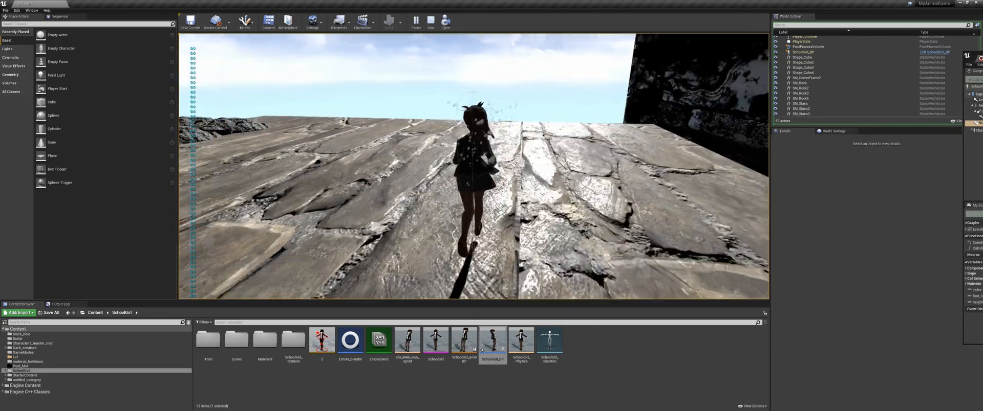
pyautogui.press('Escape')
pyautogui.moveTo(982, 55); pyautogui.dragTo(563, 1)
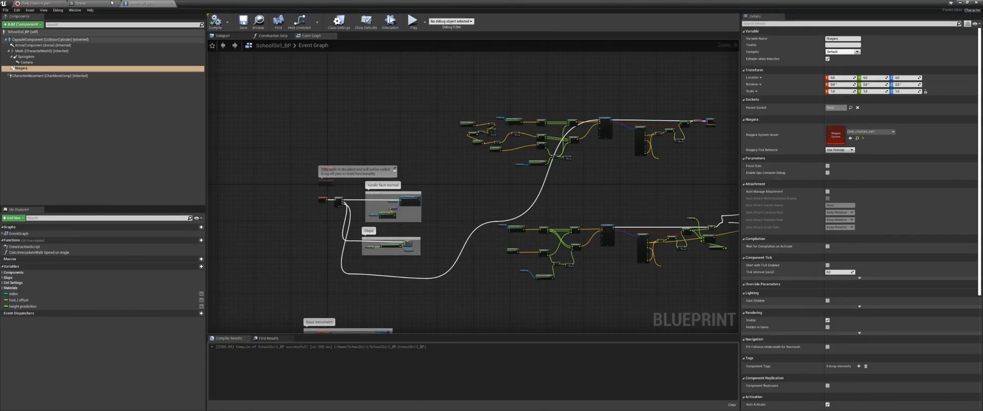
# Step: Return to the Dark_creature_part system and adjust the Empty emitter's particle lifetime to 0.3 and its spawn rate to 2000
pyautogui.click(78, 4)
pyautogui.click(45, 3)
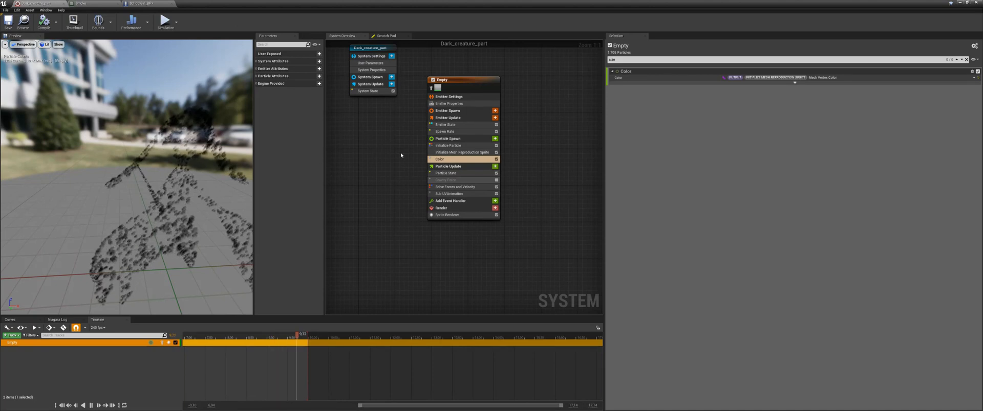
pyautogui.moveTo(383, 148); pyautogui.dragTo(378, 201, button='right')
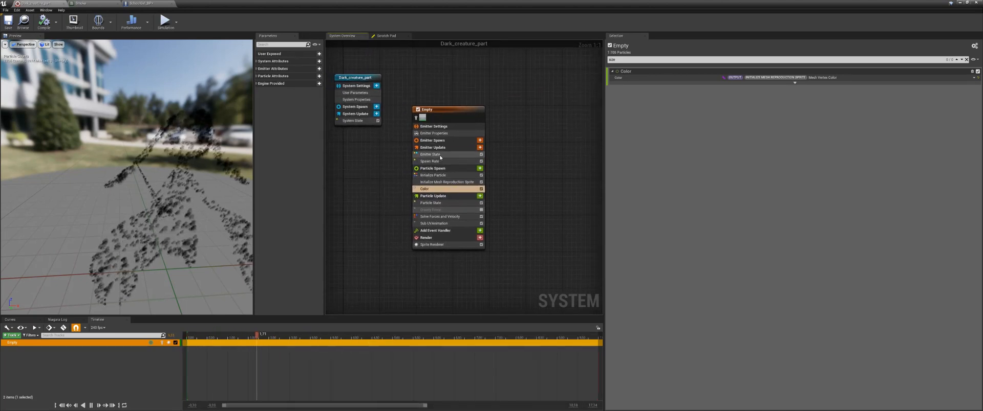
pyautogui.click(439, 160)
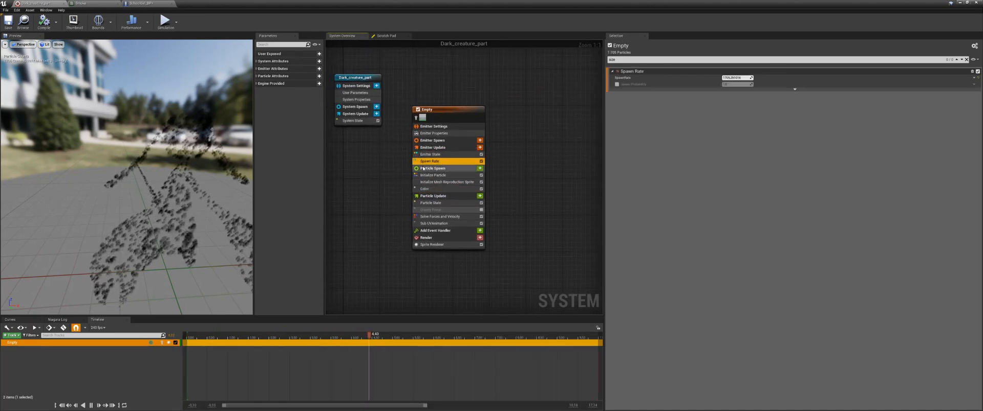
pyautogui.click(423, 168)
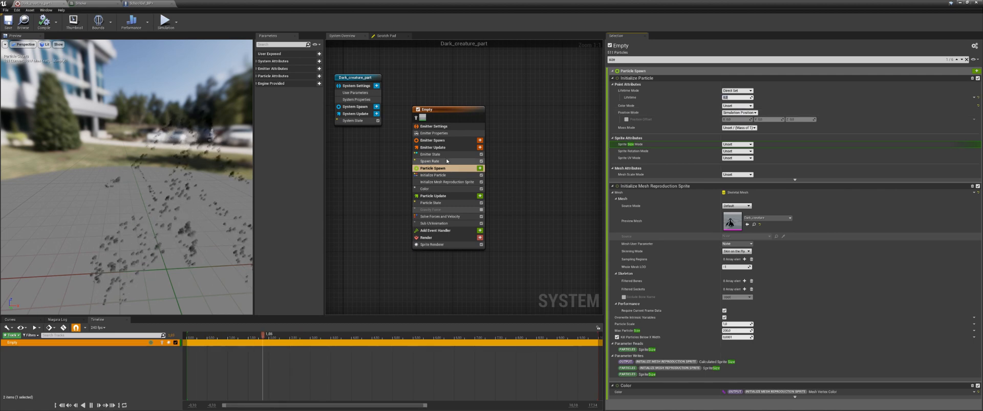
pyautogui.click(470, 160)
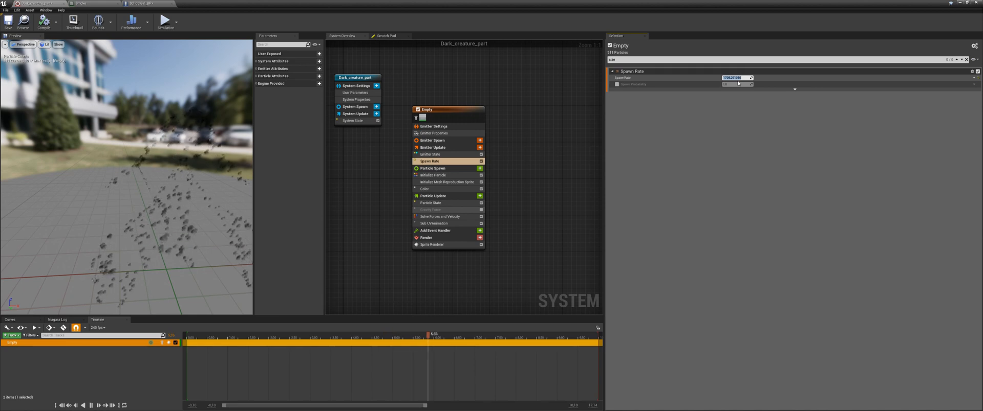
pyautogui.press('Return')
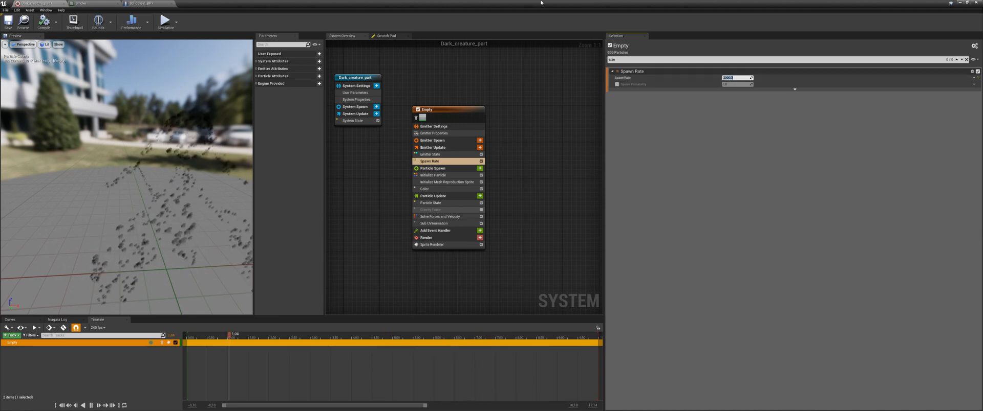
# Step: Move the Niagara editor window aside, play the level, and run the character around to check the particles
pyautogui.moveTo(543, 4); pyautogui.dragTo(766, 146)
pyautogui.click(416, 20)
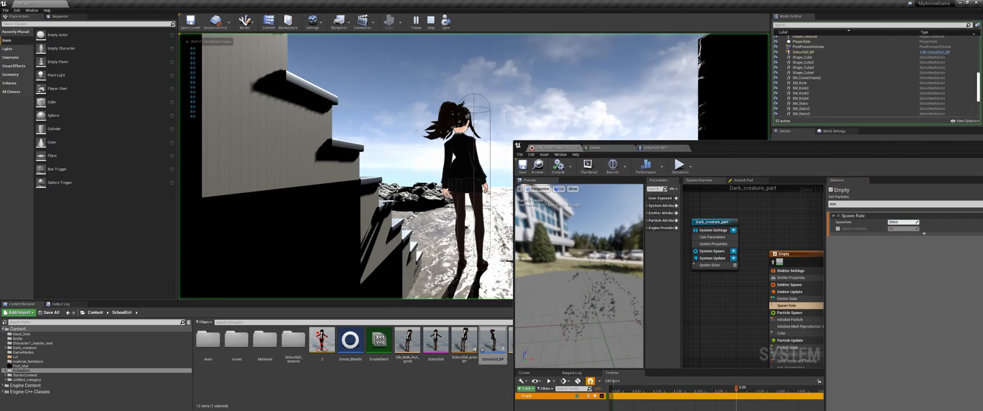
pyautogui.press('d')
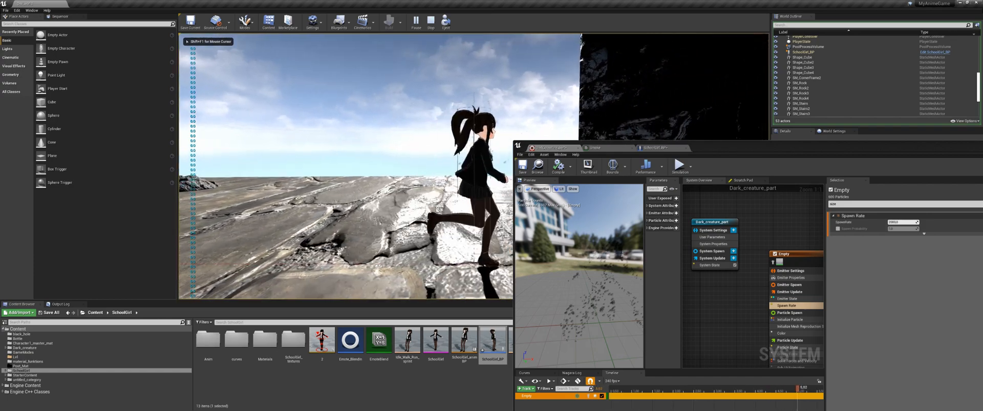
pyautogui.press('a')
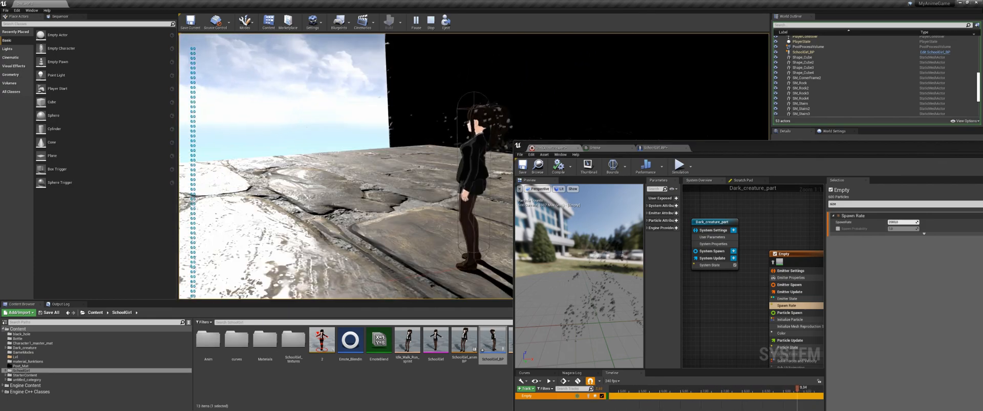
pyautogui.press('a')
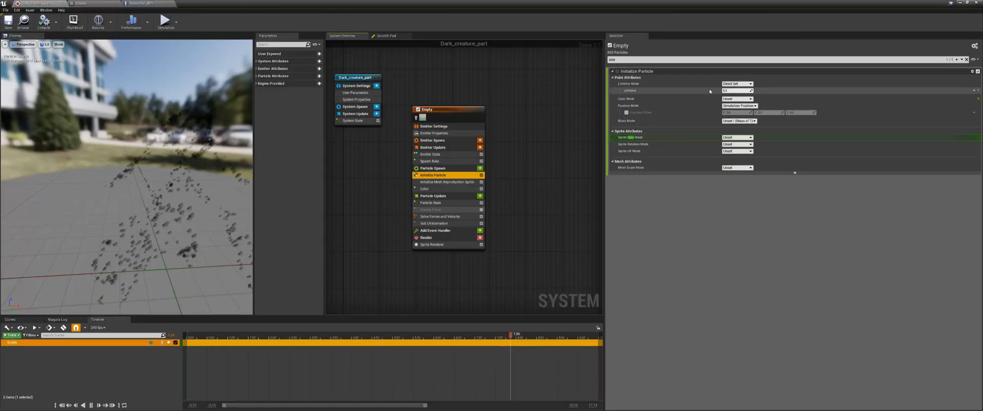
# Step: Shorten the particle lifetime and raise the emitter's spawn rate, testing the change on the running character in the level
pyautogui.click(737, 90)
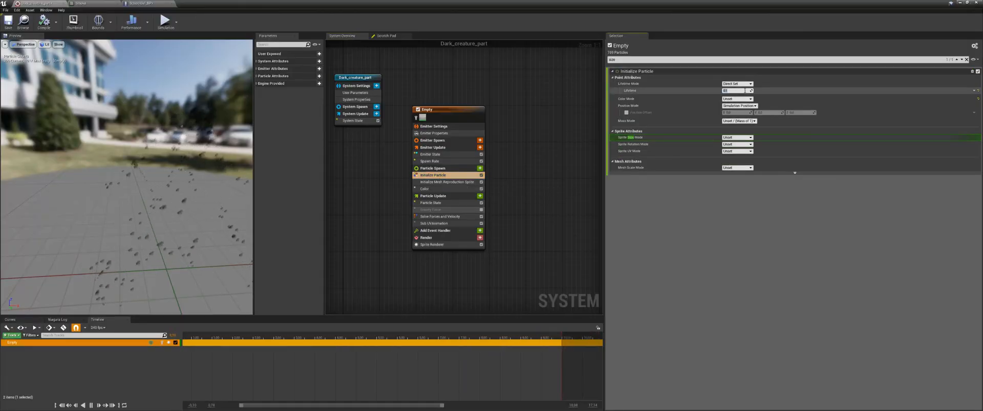
pyautogui.click(439, 161)
pyautogui.click(737, 77)
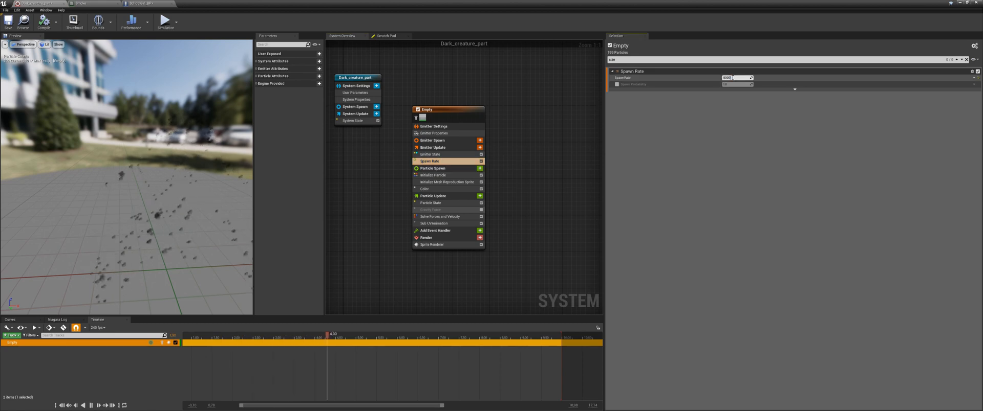
pyautogui.press('Return')
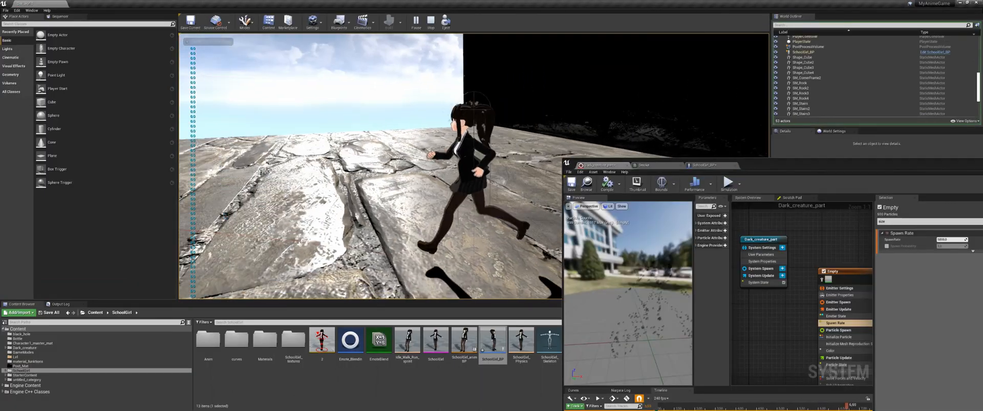
pyautogui.press('Escape')
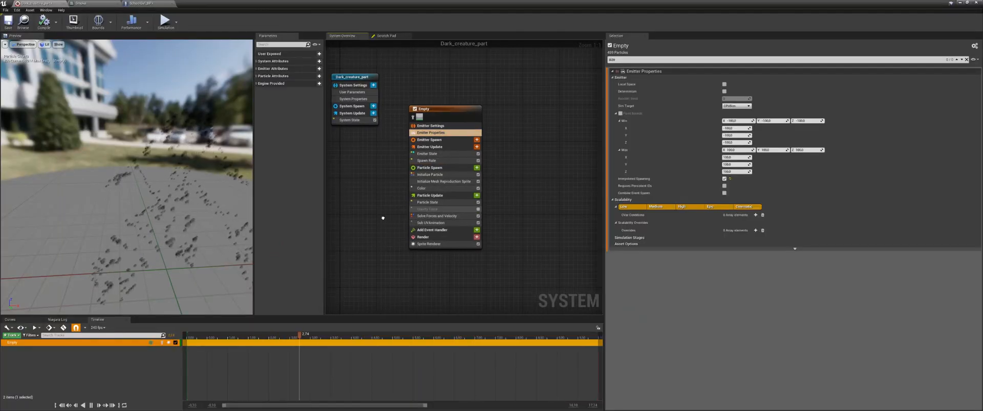
# Step: In the Emitter Properties, switch the Sim Target to GPUCompute Sim and enable Fixed Bounds
pyautogui.click(429, 152)
pyautogui.click(430, 158)
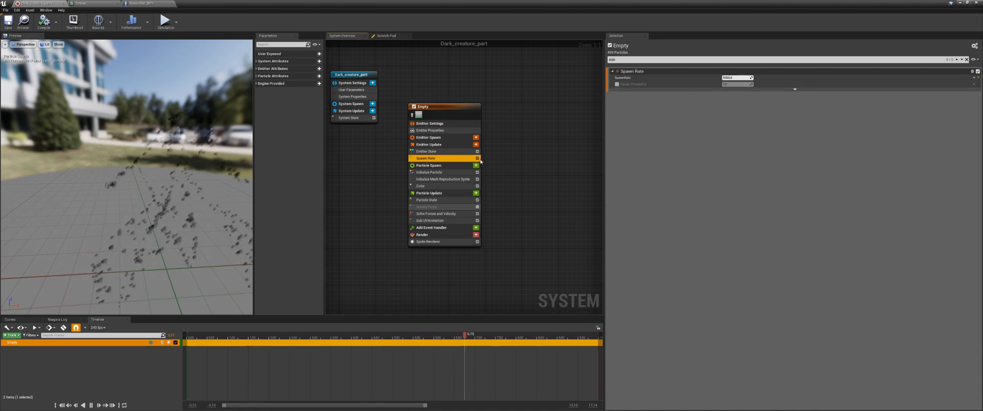
pyautogui.click(430, 132)
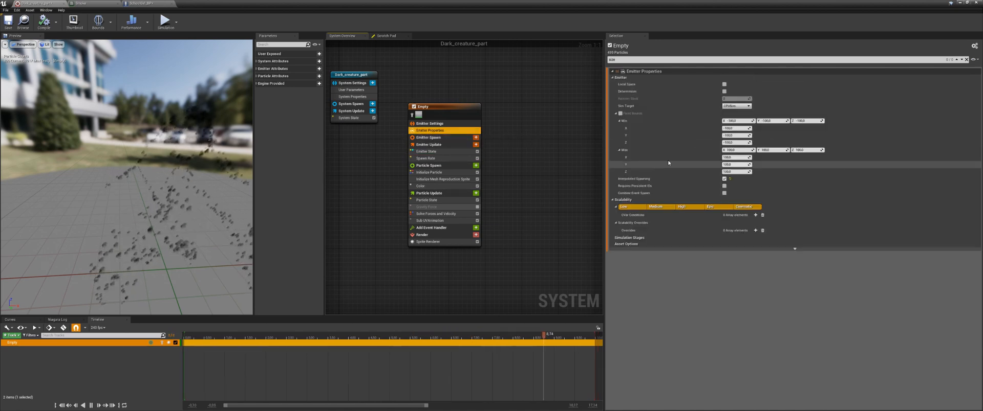
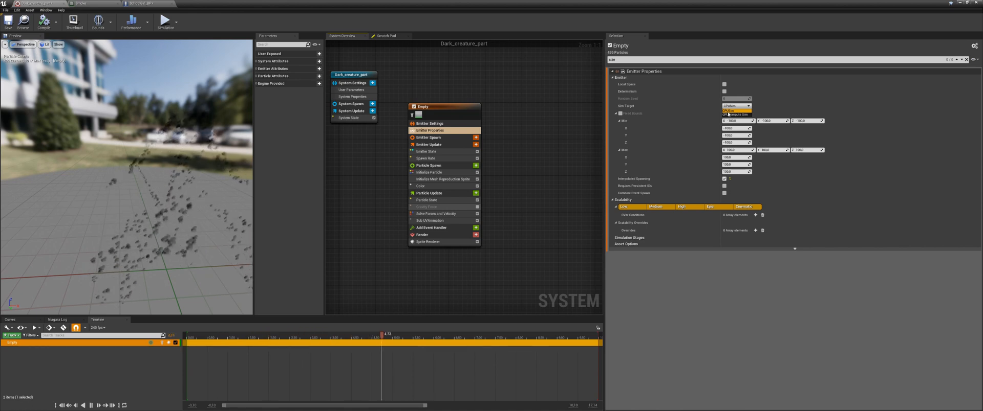
pyautogui.click(731, 115)
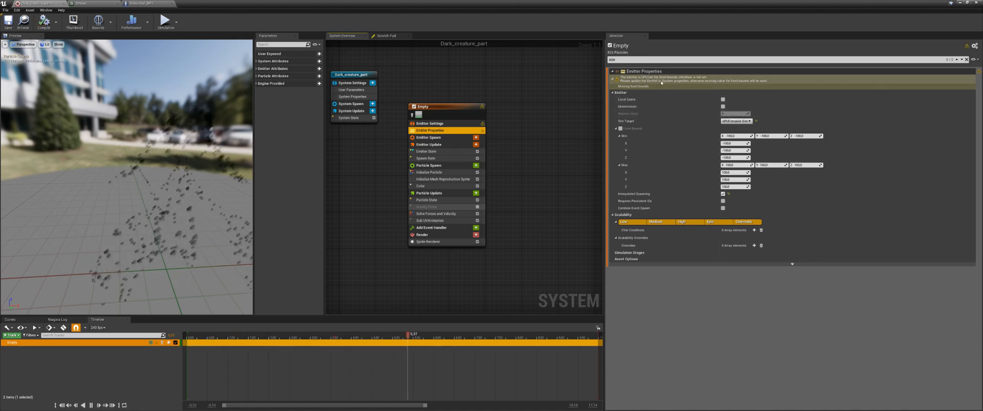
pyautogui.click(620, 129)
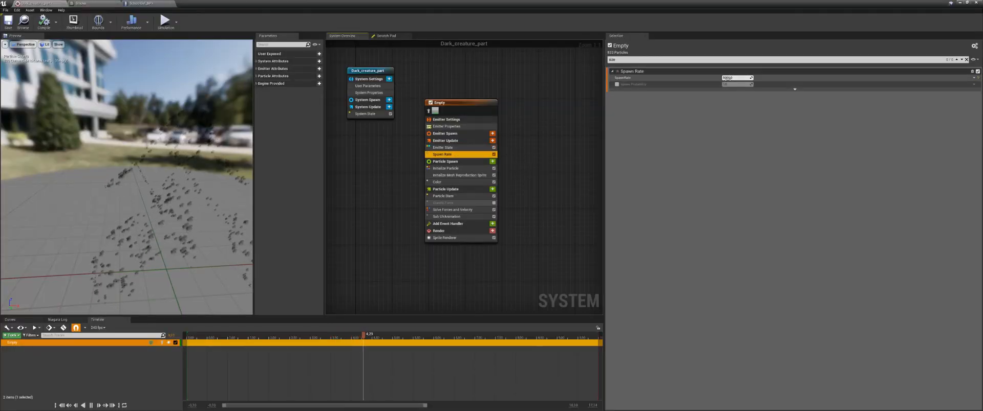
# Step: Raise the emitter's spawn rate to an extremely high value and play the level to check the particles on the moving character
pyautogui.click(729, 80)
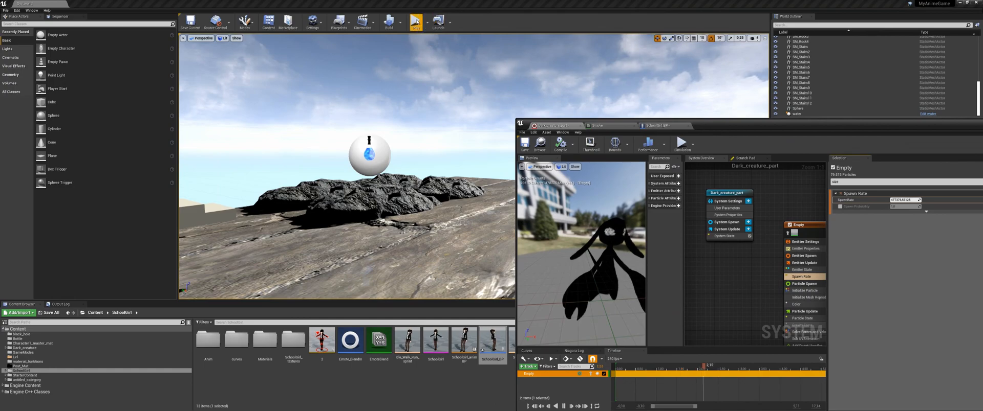
pyautogui.click(416, 22)
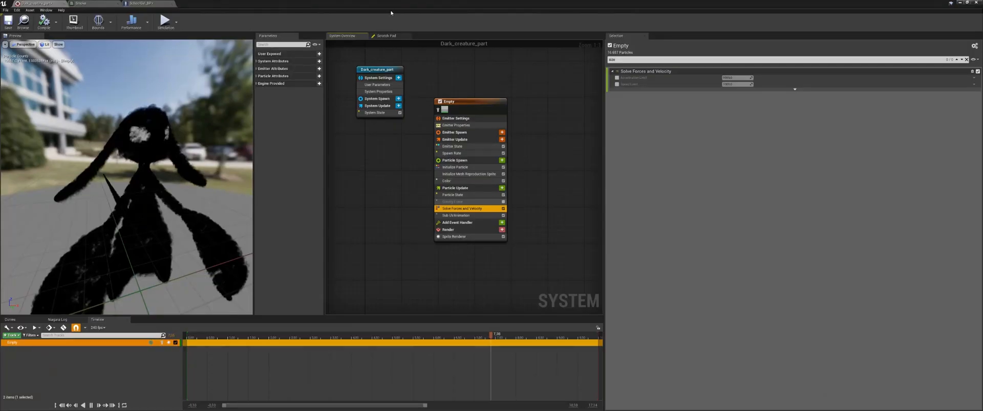
pyautogui.moveTo(393, 5); pyautogui.dragTo(510, 214)
pyautogui.click(416, 23)
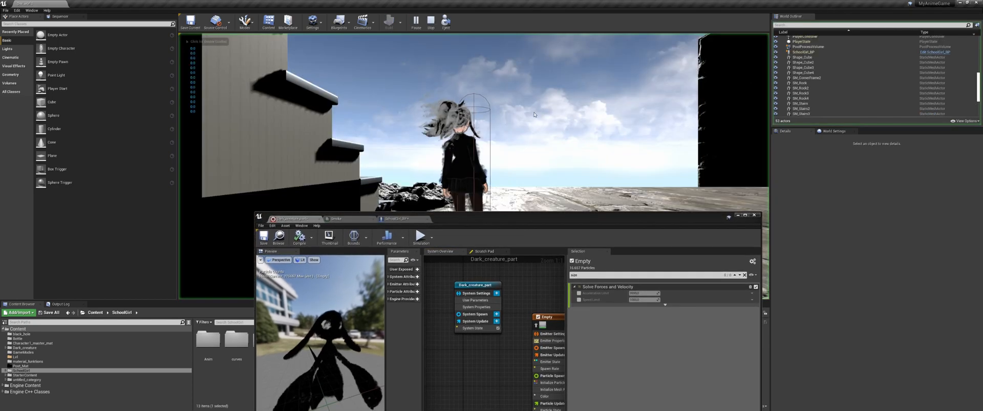
pyautogui.click(534, 115)
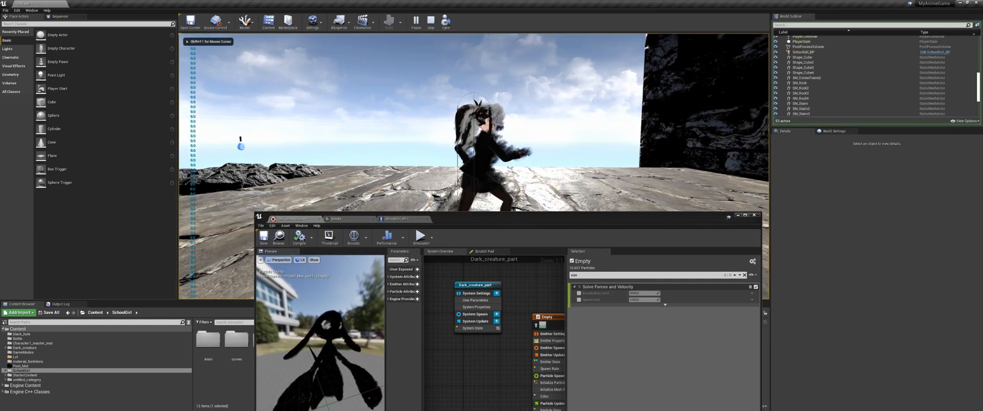
pyautogui.press('d')
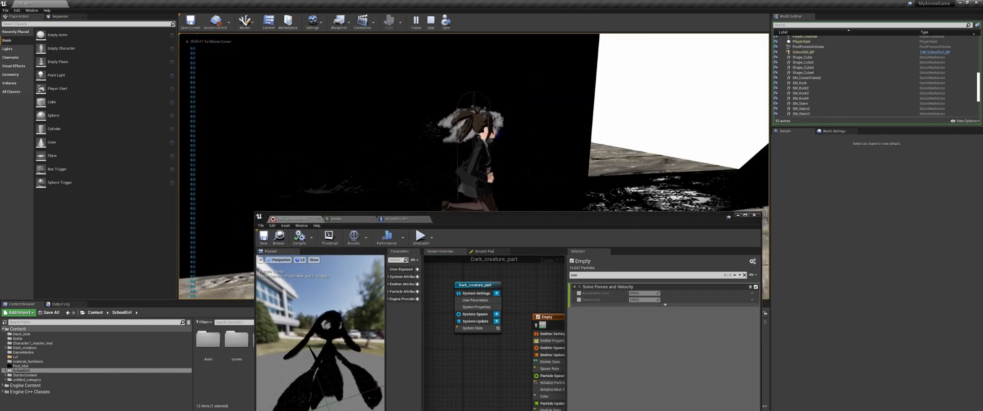
pyautogui.press('w')
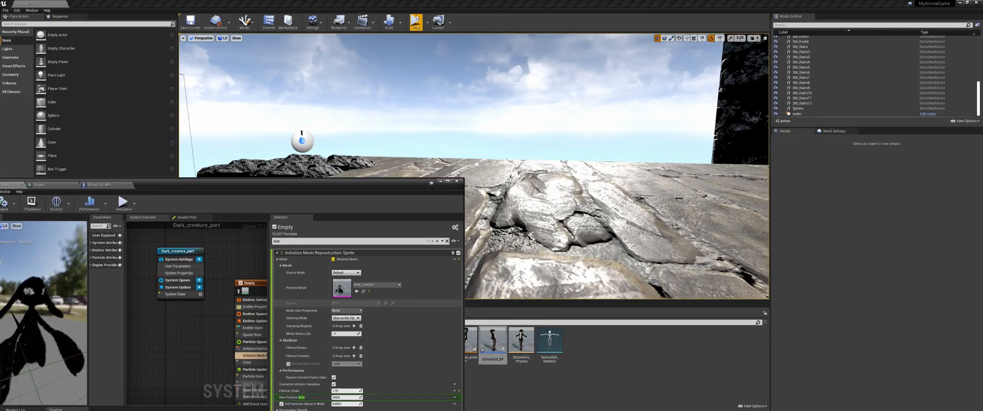
# Step: Play the level again, run the character across the scene to inspect the rescaled smoke sprites, and stop playing
pyautogui.click(416, 21)
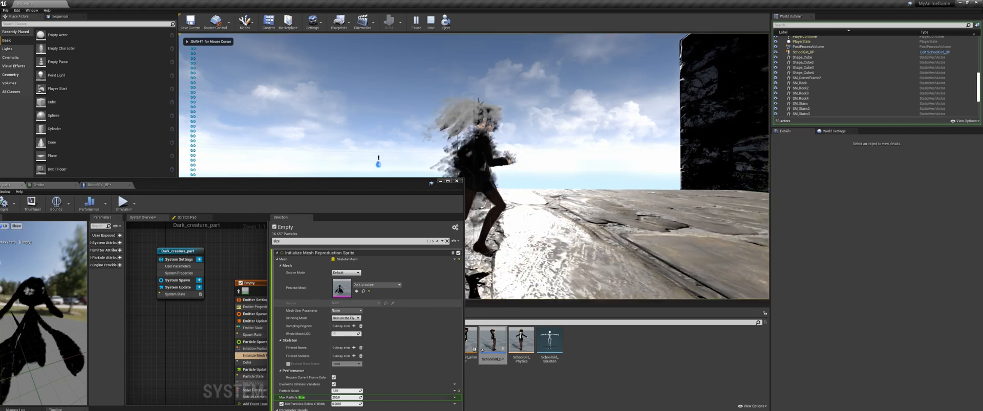
pyautogui.press('d')
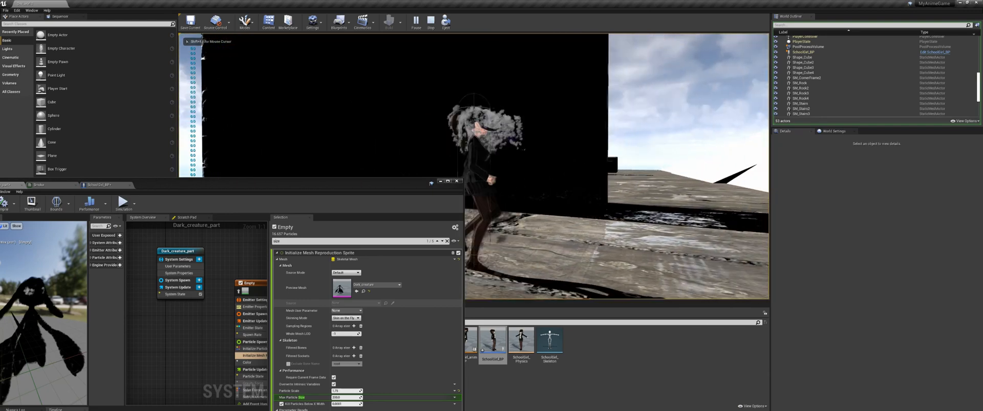
pyautogui.press('d')
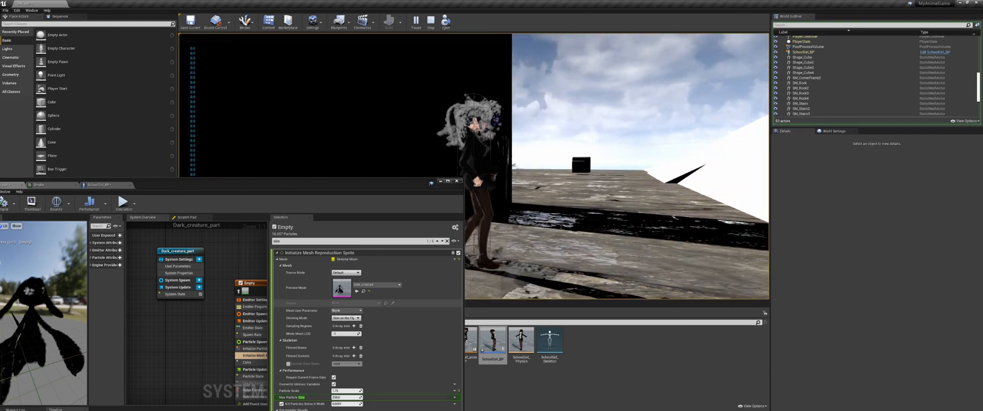
pyautogui.press('d')
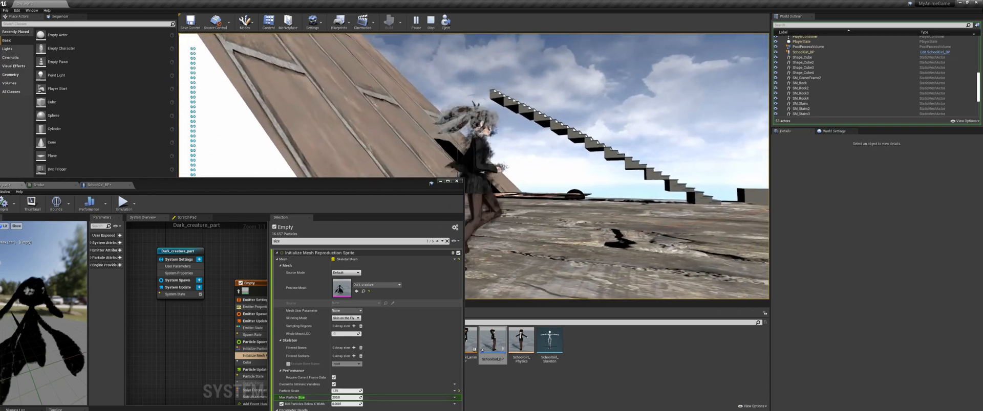
pyautogui.press('d')
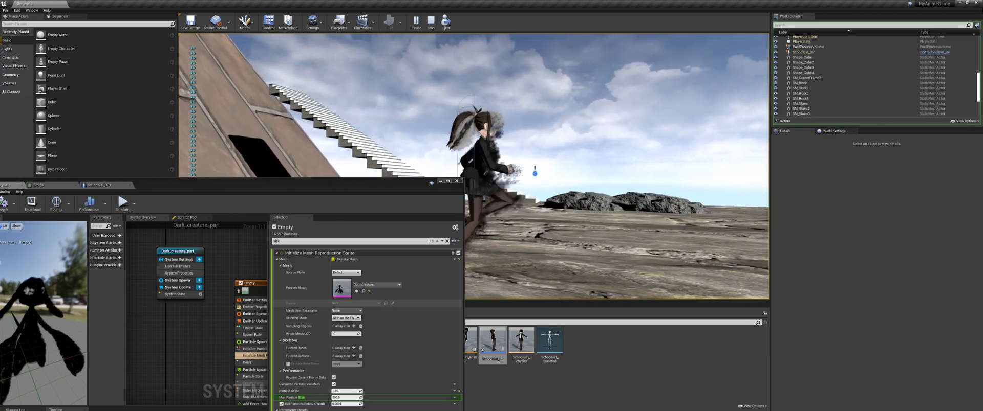
pyautogui.press('w')
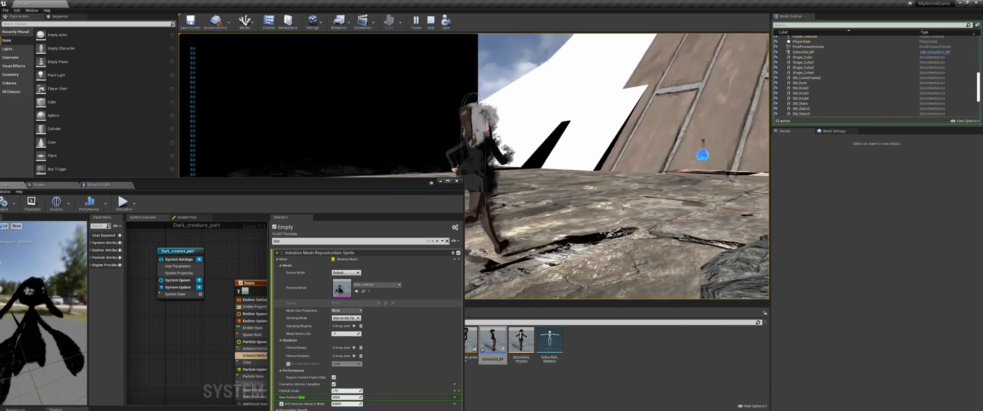
pyautogui.hotkey('shift', 'F1')
pyautogui.press('Escape')
# Step: Add the Update Mesh Reproduction Sprite module to the emitter's Particle Update stage
pyautogui.doubleClick(325, 187)
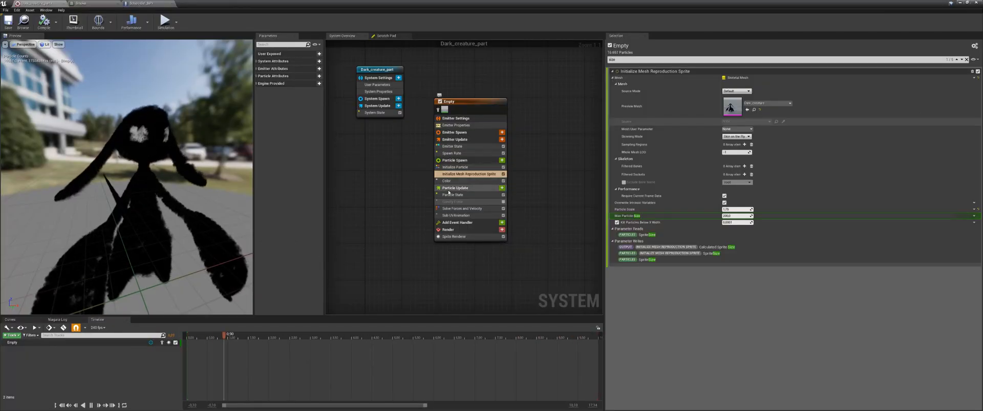
pyautogui.click(502, 188)
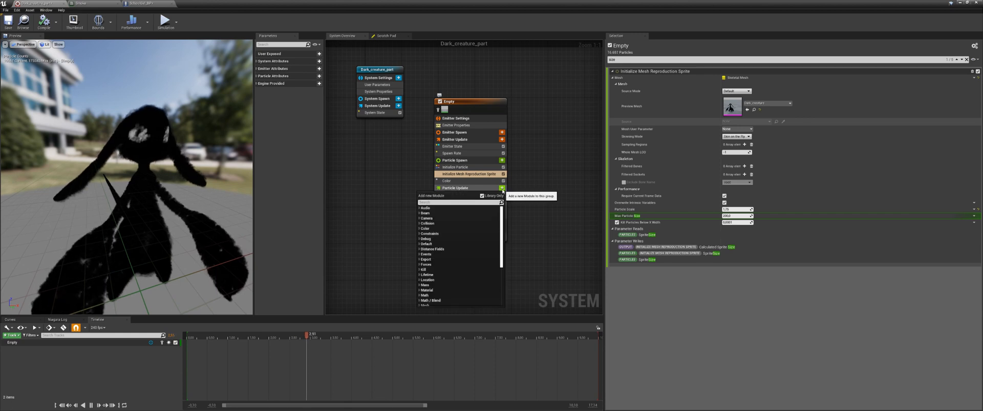
pyautogui.write('up')
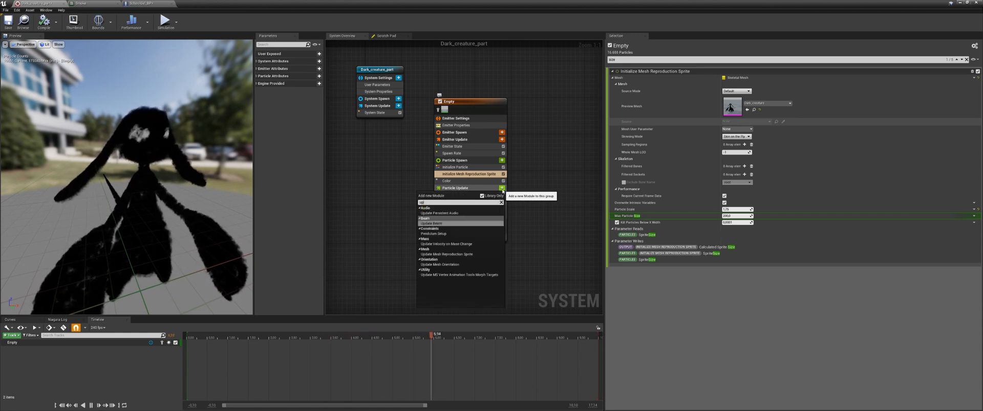
pyautogui.write('date m')
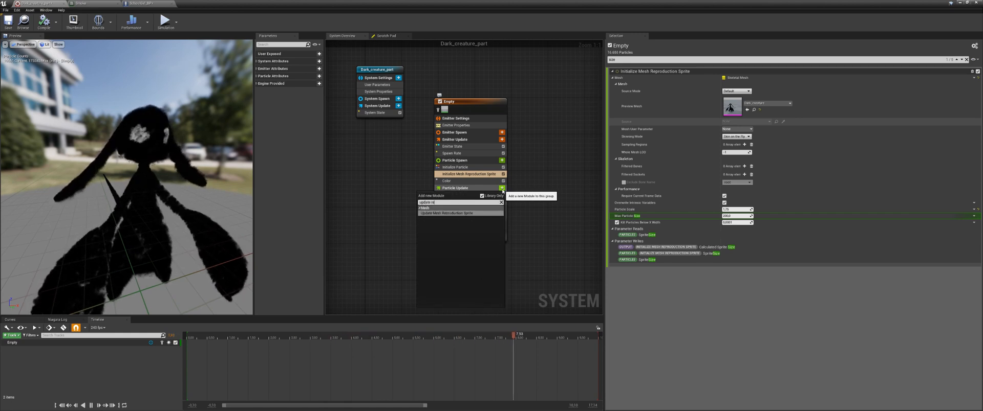
pyautogui.press('Return')
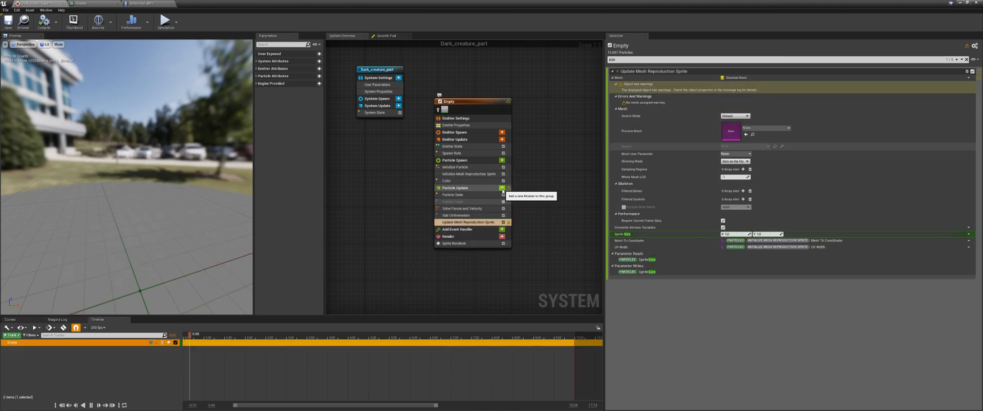
# Step: Assign Dark_creature as the Preview Mesh of the Update Mesh Reproduction Sprite module
pyautogui.click(780, 128)
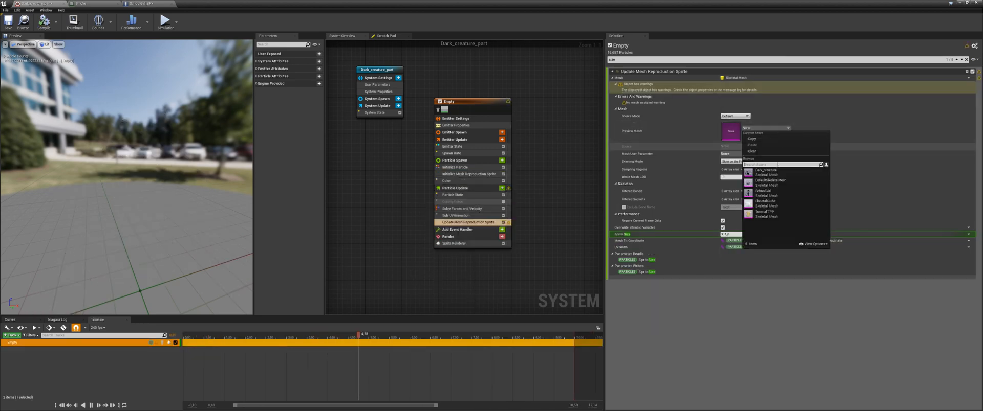
pyautogui.click(776, 171)
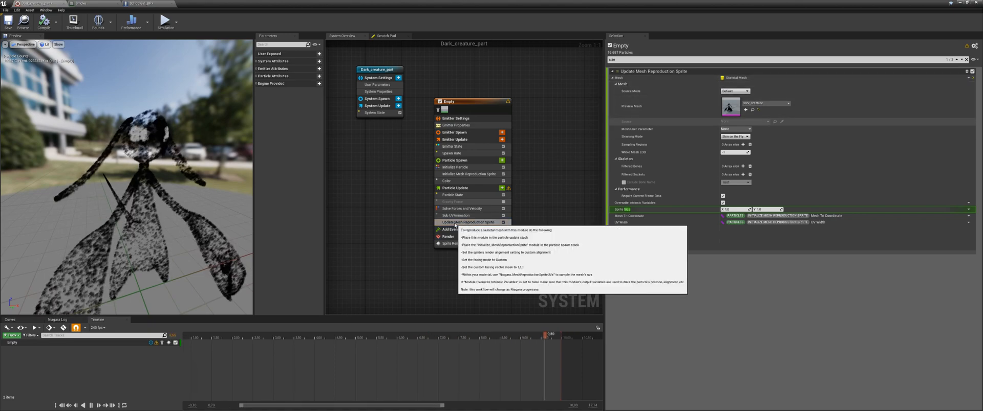
pyautogui.click(455, 224)
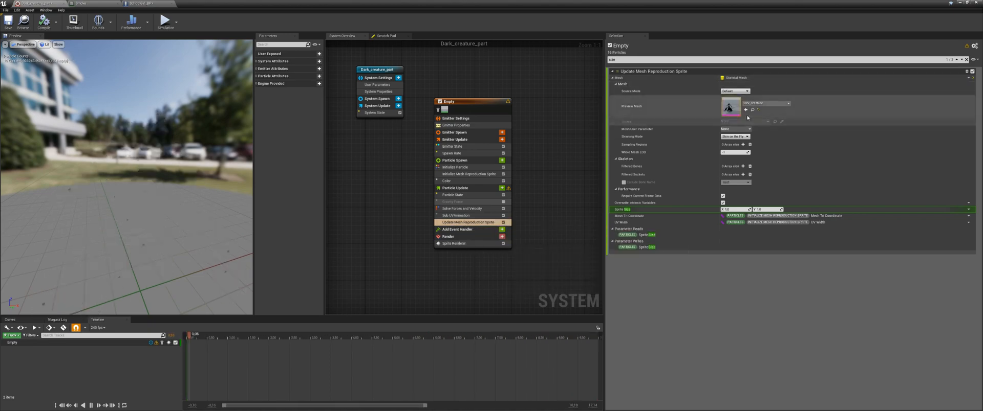
pyautogui.click(462, 223)
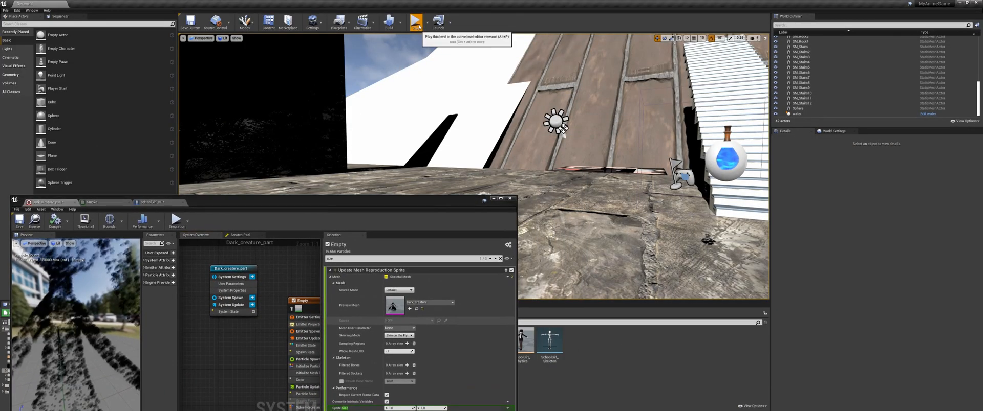
# Step: Play the level, run the character across the scene to check the updated particle behaviour, and stop playing
pyautogui.click(418, 24)
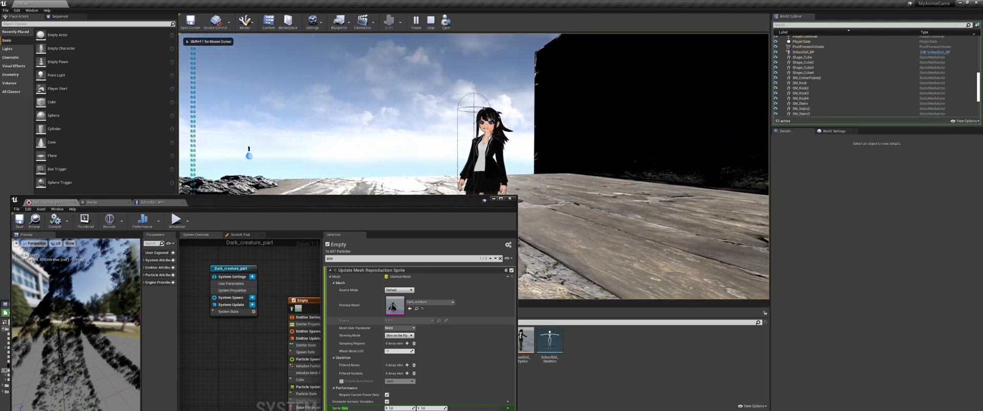
pyautogui.press('d')
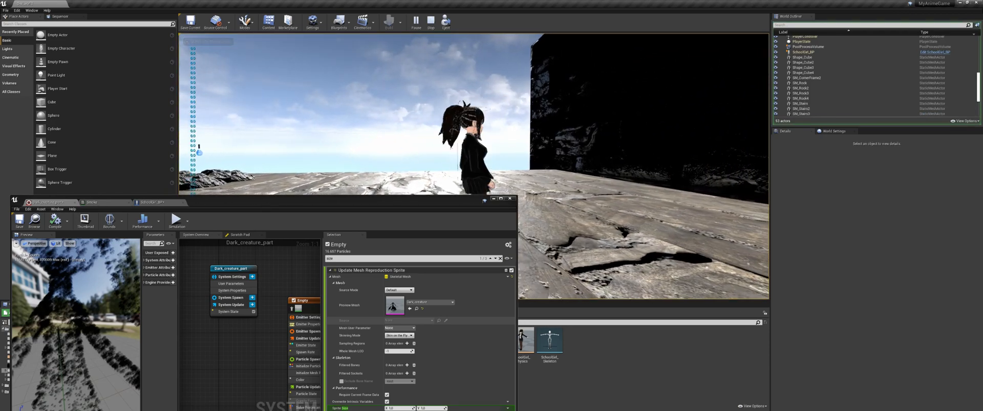
pyautogui.press('d')
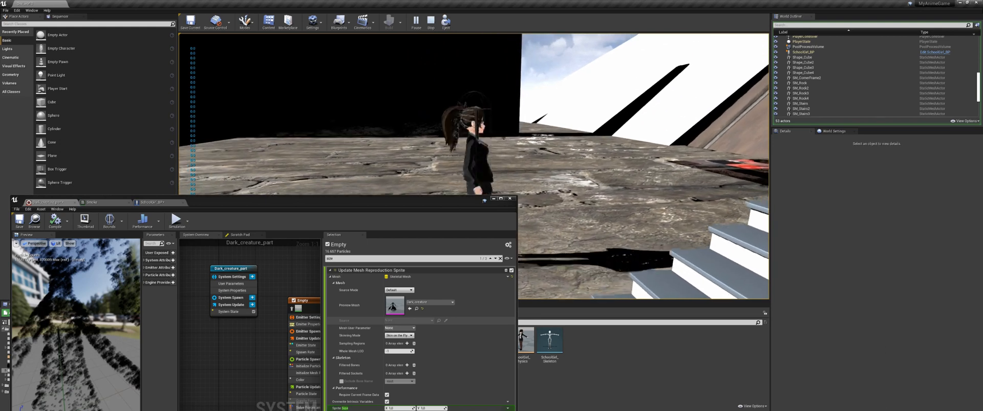
pyautogui.press('Escape')
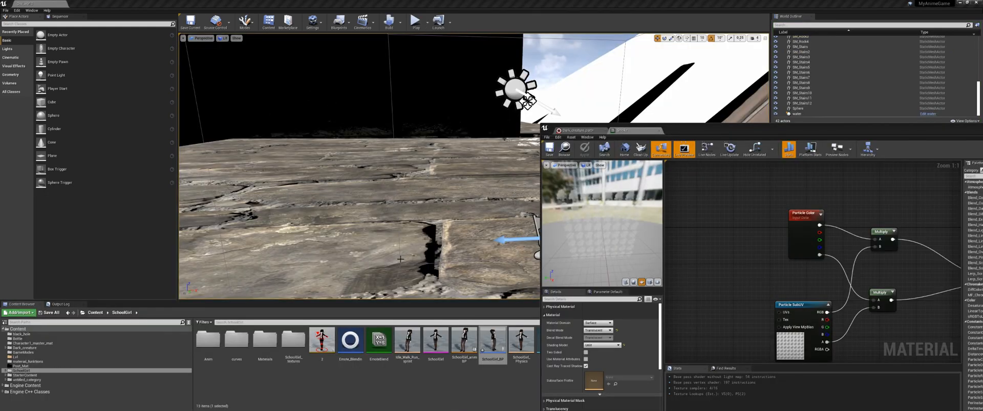
# Step: Place the Dark_creature skeletal mesh and the Dark_creature_part Niagara system together in the level from the Dark_creature folder and frame them
pyautogui.moveTo(328, 205); pyautogui.dragTo(363, 195, button='middle')
pyautogui.click(95, 313)
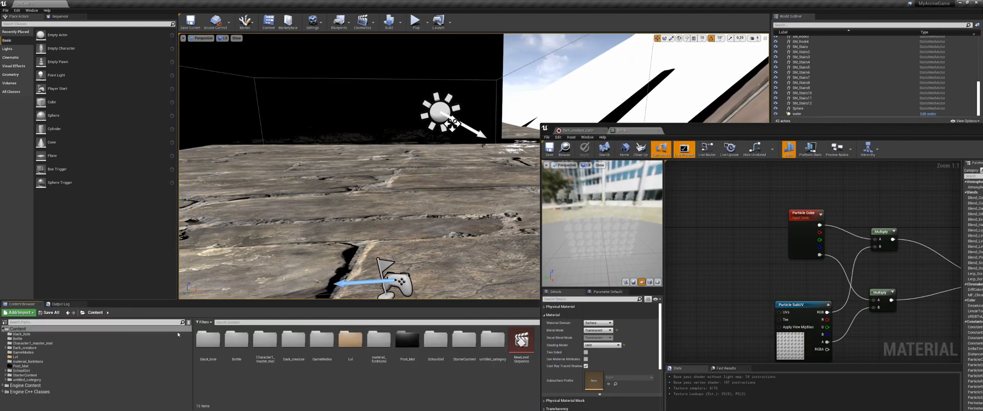
pyautogui.doubleClick(293, 349)
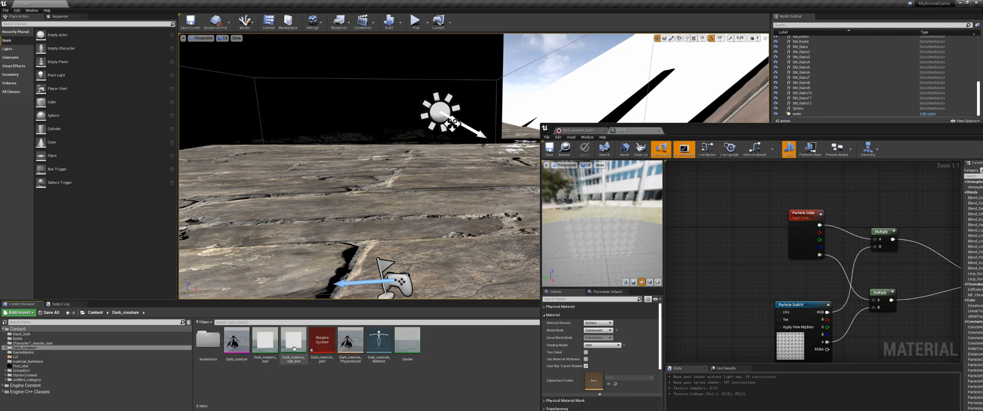
pyautogui.moveTo(415, 251); pyautogui.dragTo(453, 238, button='middle')
pyautogui.scroll(3, 415, 250)
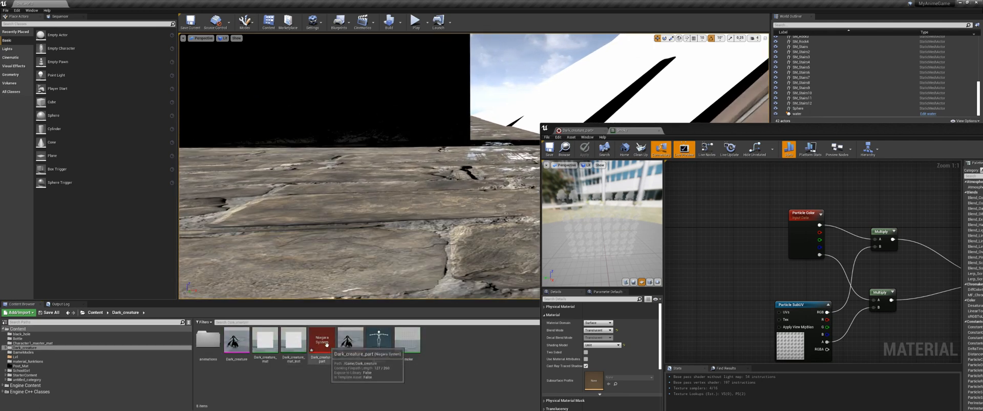
pyautogui.keyDown('ctrl'); pyautogui.click(236, 351); pyautogui.keyUp('ctrl')
pyautogui.moveTo(237, 352); pyautogui.dragTo(344, 259)
pyautogui.moveTo(454, 257); pyautogui.dragTo(420, 280, button='middle')
pyautogui.scroll(-4, 454, 257)
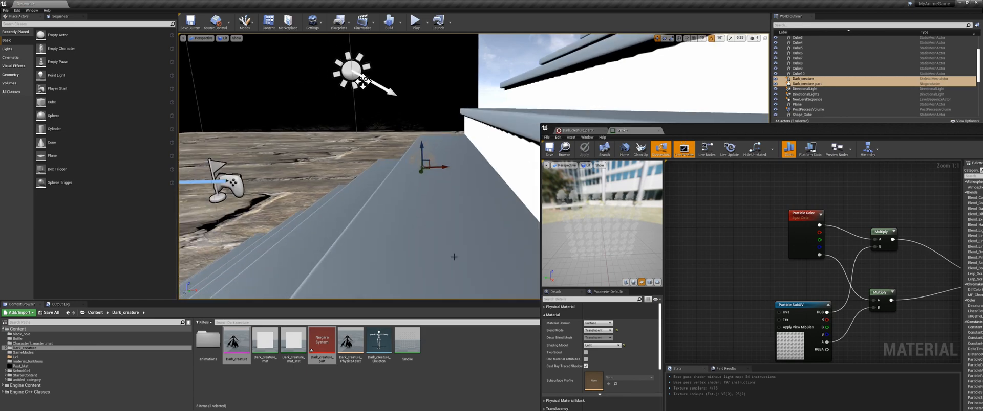
pyautogui.press('f')
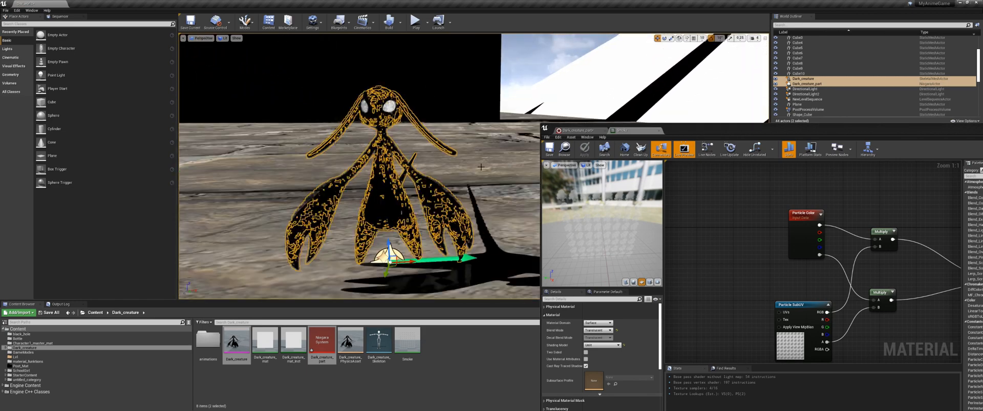
# Step: Deselect the placed creature and examine its smoke edges and eyes up close in the level
pyautogui.click(507, 165)
pyautogui.moveTo(506, 164); pyautogui.dragTo(464, 146, button='middle')
pyautogui.scroll(4, 507, 165)
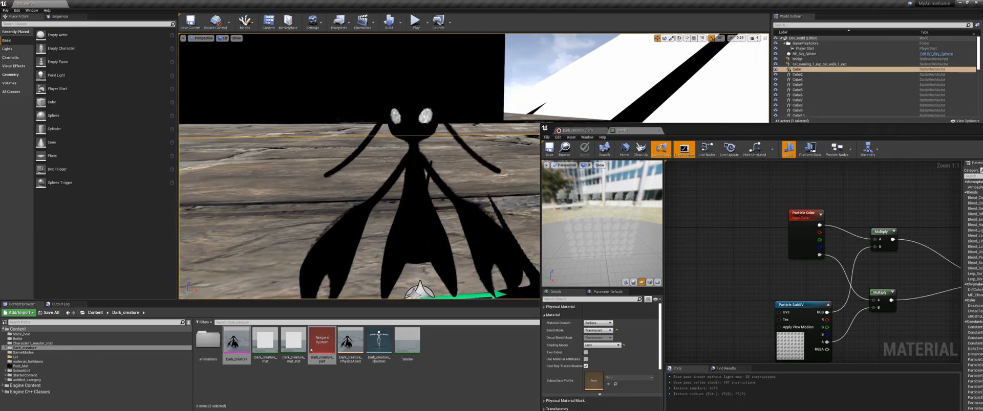
pyautogui.scroll(1, 474, 166)
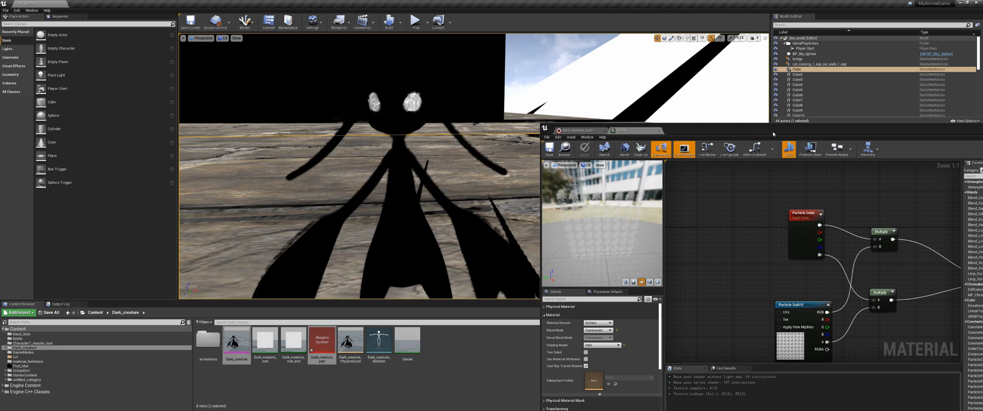
# Step: In the Smoke material, wire Particle Color directly into Emissive Color, bypassing the Multiply node, and check the creature in the level
pyautogui.moveTo(773, 134); pyautogui.dragTo(658, 64)
pyautogui.click(477, 64)
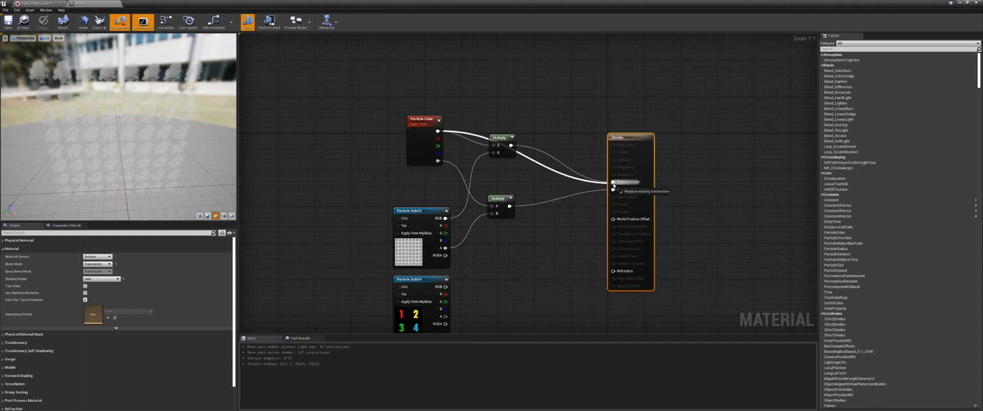
pyautogui.moveTo(613, 185); pyautogui.dragTo(613, 183)
pyautogui.moveTo(506, 147); pyautogui.dragTo(494, 166)
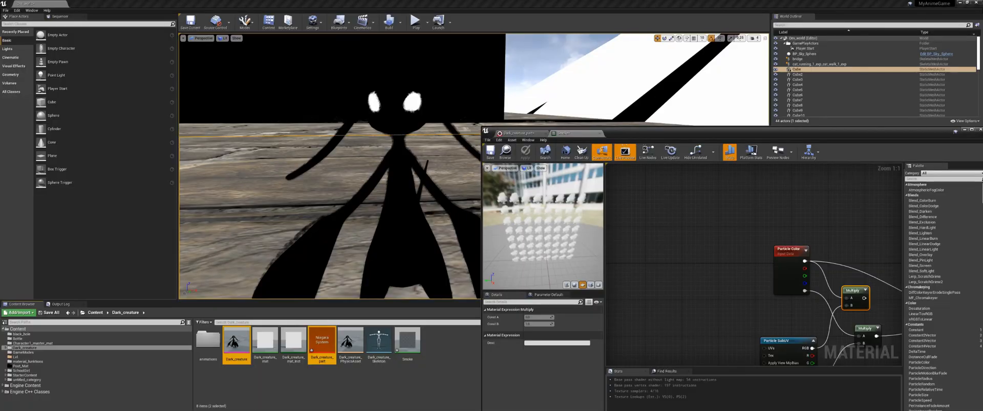
pyautogui.moveTo(390, 217); pyautogui.dragTo(429, 206, button='right')
# Step: Drive the Update Mesh Reproduction Sprite module's Sprite Size with Vector 2D from Float, adjust its value, and check the creature's edges
pyautogui.moveTo(573, 145); pyautogui.dragTo(541, 79)
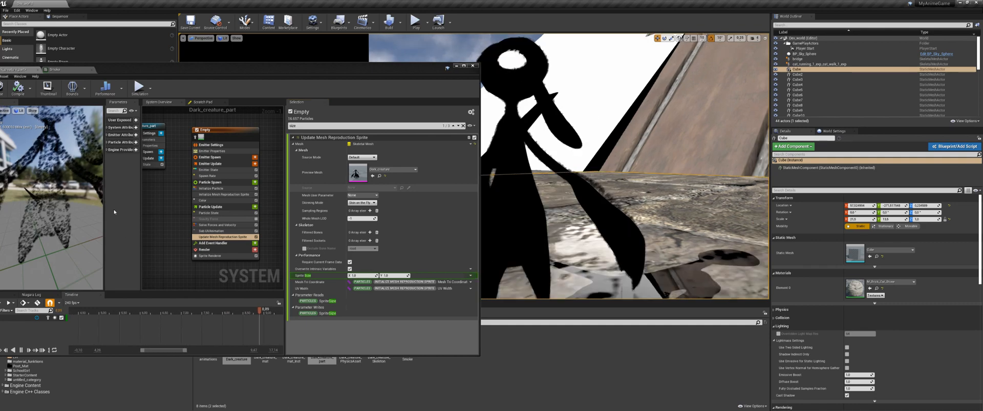
pyautogui.moveTo(174, 219); pyautogui.dragTo(177, 214, button='right')
pyautogui.scroll(1, 189, 244)
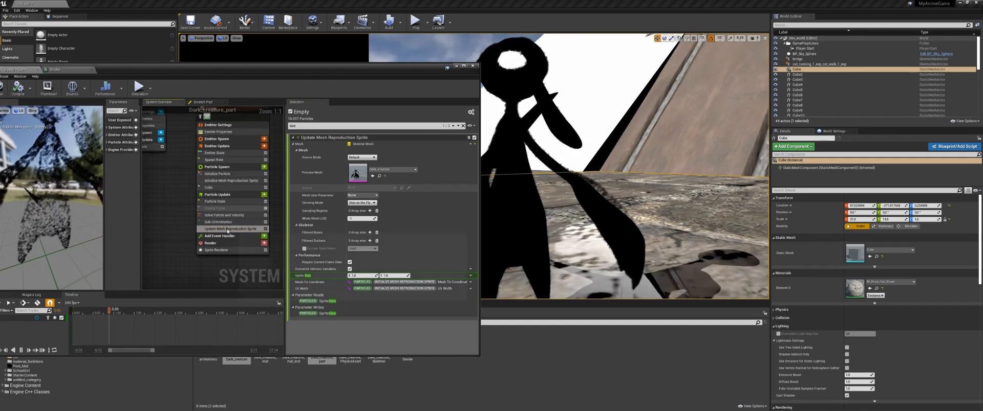
pyautogui.moveTo(237, 231)
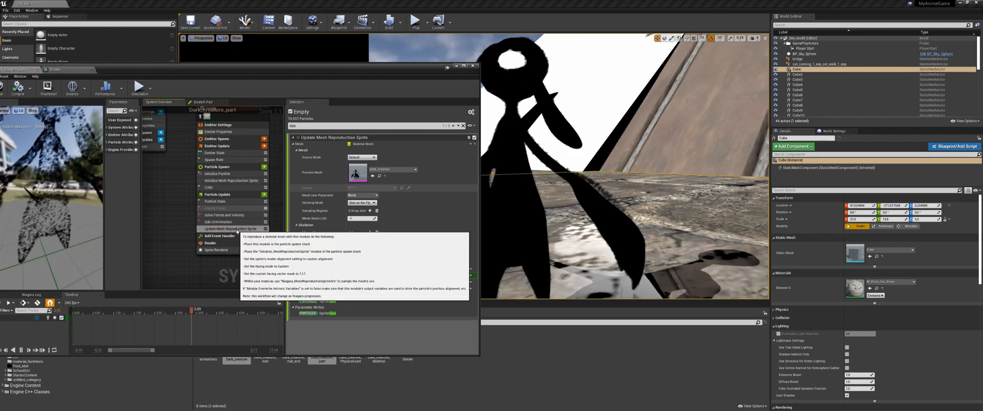
pyautogui.moveTo(300, 279)
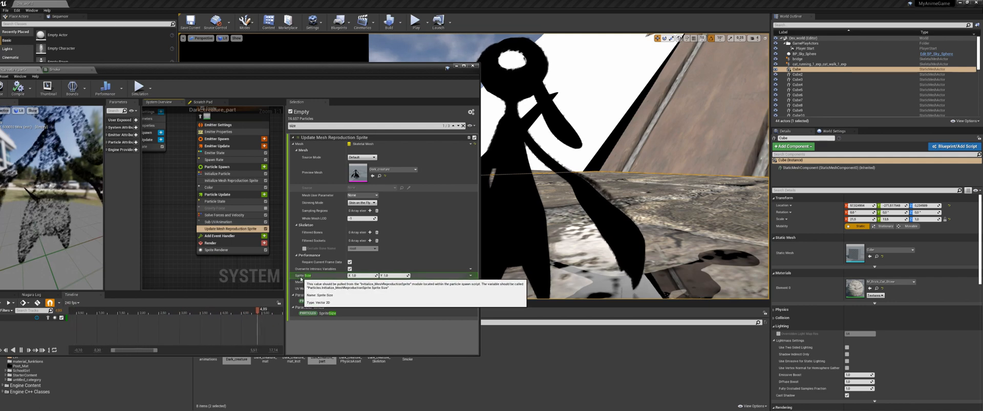
pyautogui.moveTo(362, 275)
pyautogui.mouseDown()
pyautogui.moveTo(396, 276)
pyautogui.moveTo(360, 275)
pyautogui.mouseUp()
pyautogui.click(474, 276)
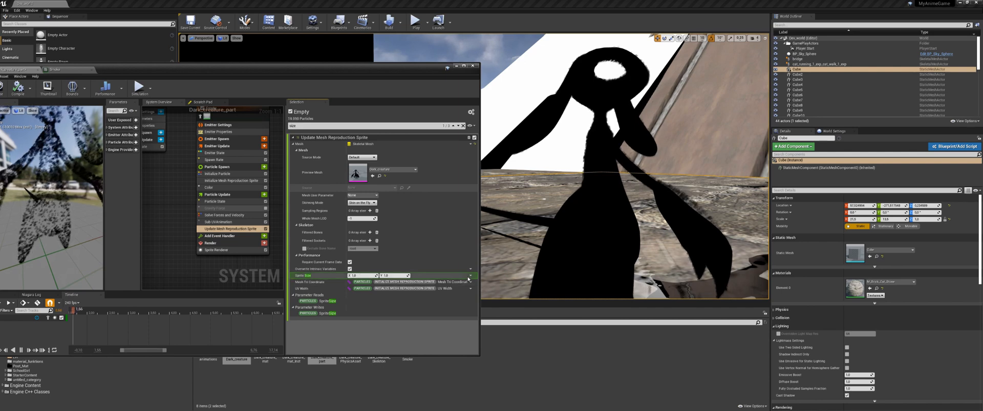
pyautogui.click(471, 276)
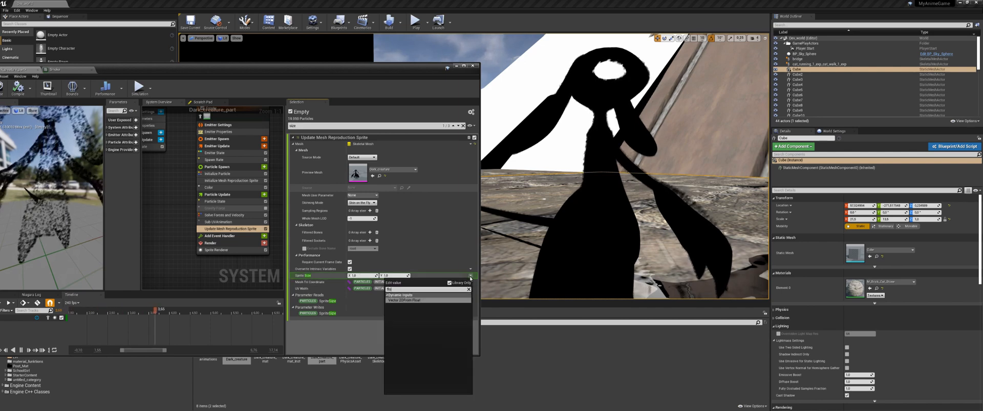
pyautogui.press('Return')
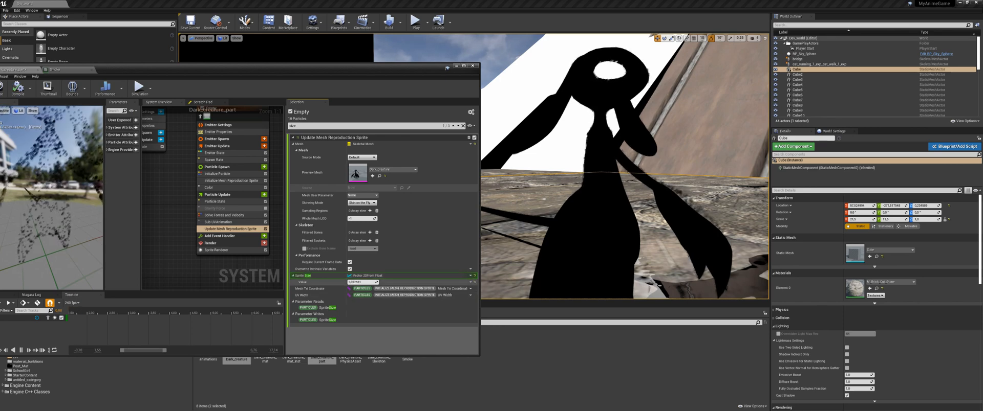
pyautogui.moveTo(362, 283); pyautogui.dragTo(369, 283)
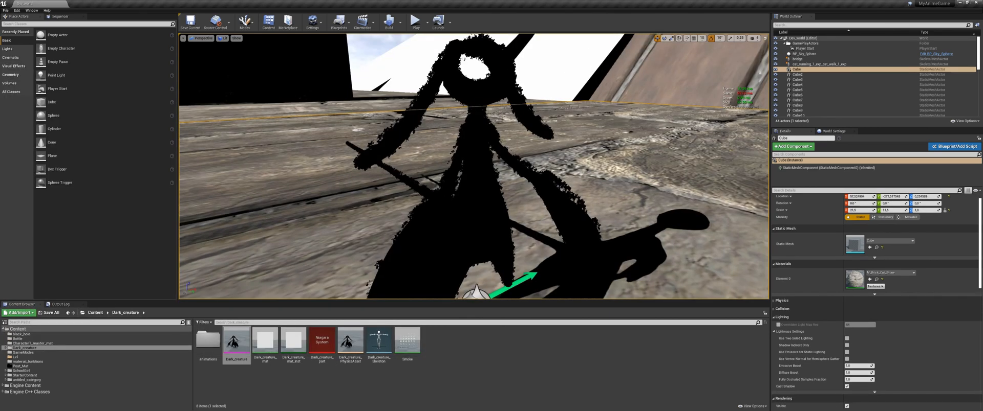
pyautogui.scroll(1, 486, 192)
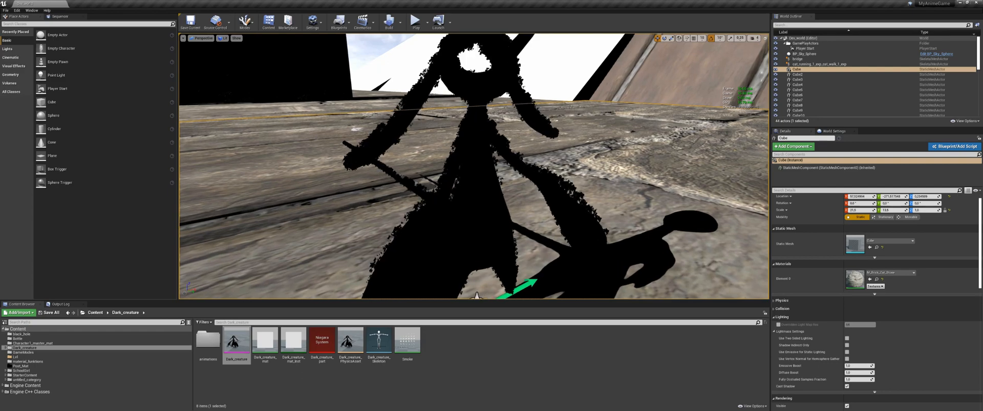
pyautogui.rightClick(485, 192)
pyautogui.moveTo(486, 192); pyautogui.dragTo(458, 178, button='right')
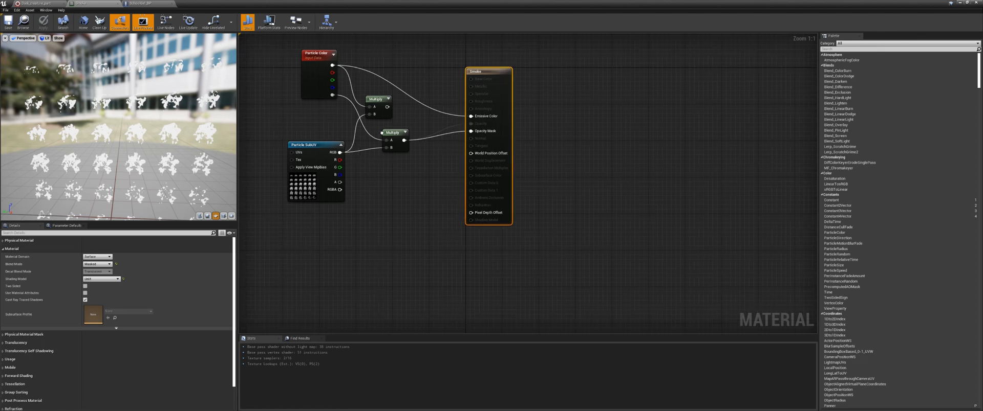
# Step: In the Smoke material, search the Particle SubUV node's texture choices for "fire" and review the material's Blend Mode options
pyautogui.moveTo(382, 133); pyautogui.dragTo(477, 150, button='right')
pyautogui.click(420, 175)
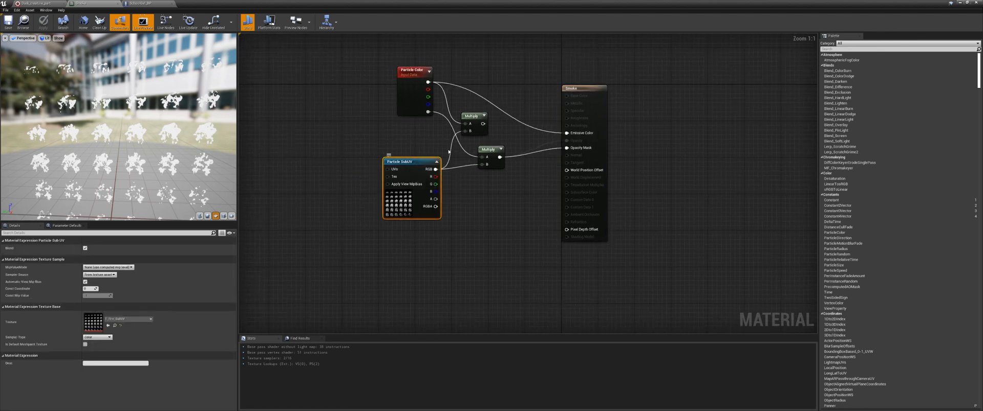
pyautogui.click(125, 320)
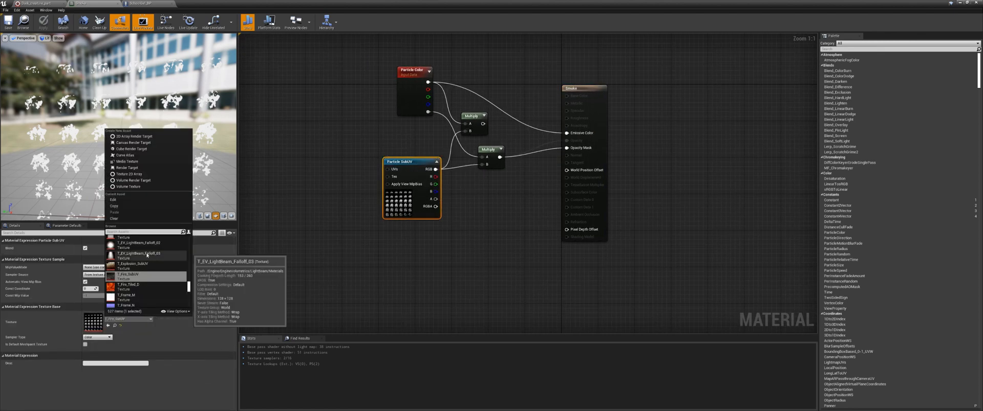
pyautogui.write('fire')
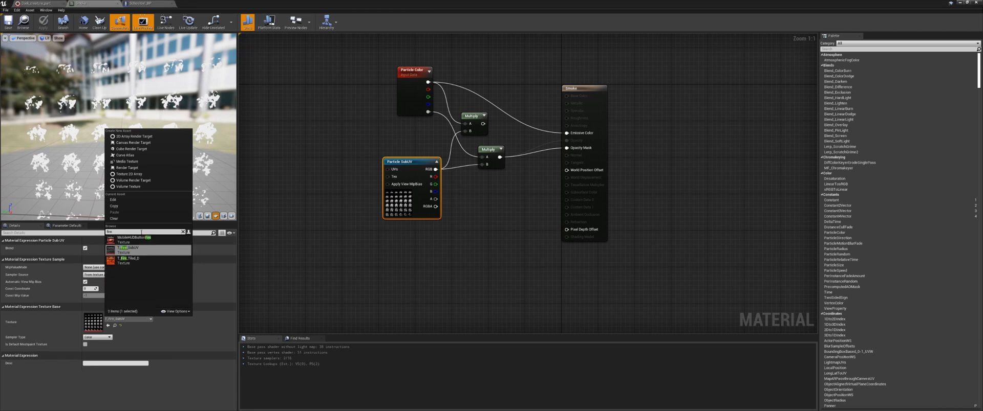
pyautogui.moveTo(317, 239); pyautogui.dragTo(326, 260, button='right')
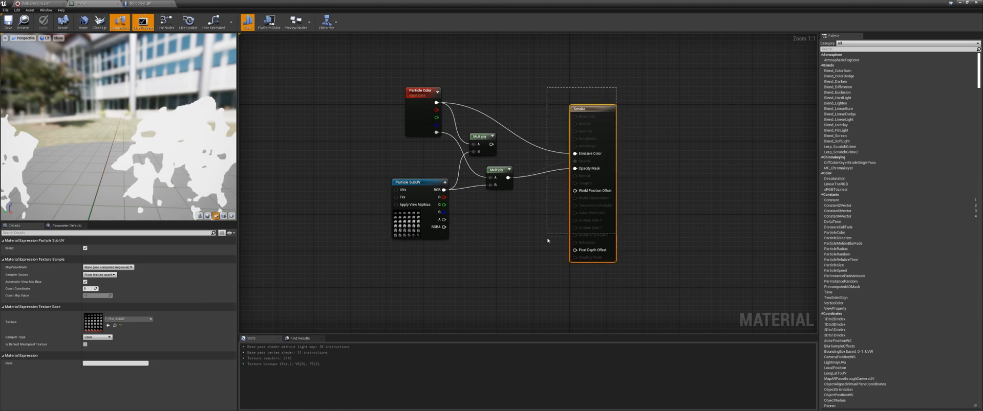
pyautogui.moveTo(547, 241); pyautogui.dragTo(548, 239)
pyautogui.click(101, 264)
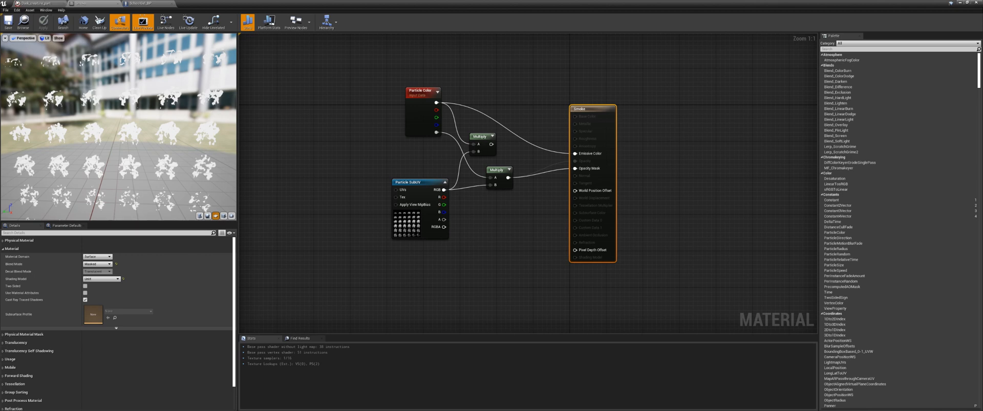
# Step: Review the Sub UVAnimation module's frame settings in Dark_creature_part and examine the sprites up close in the preview
pyautogui.click(38, 3)
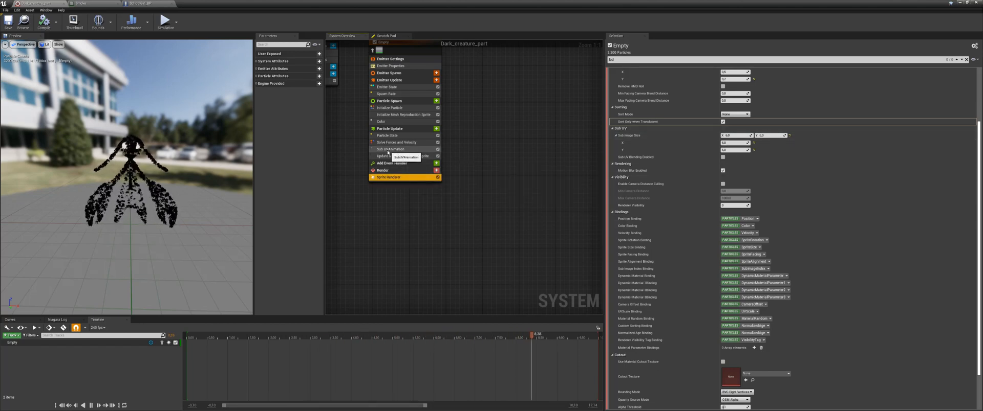
pyautogui.click(387, 149)
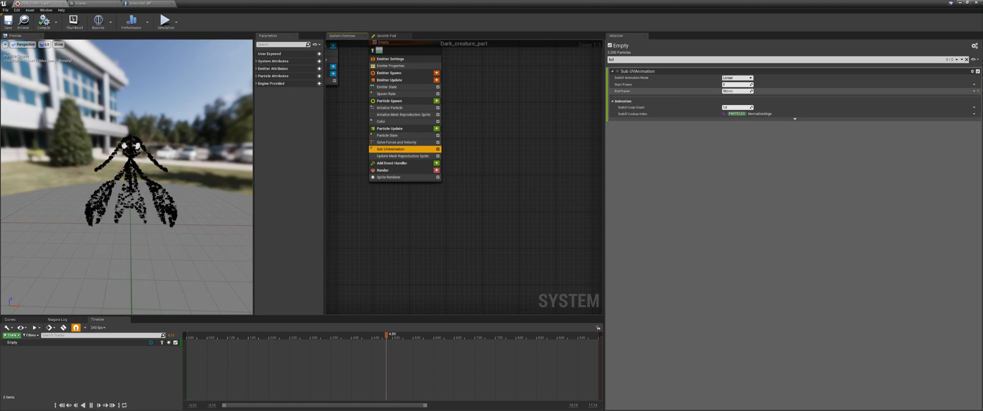
pyautogui.scroll(8, 130, 179)
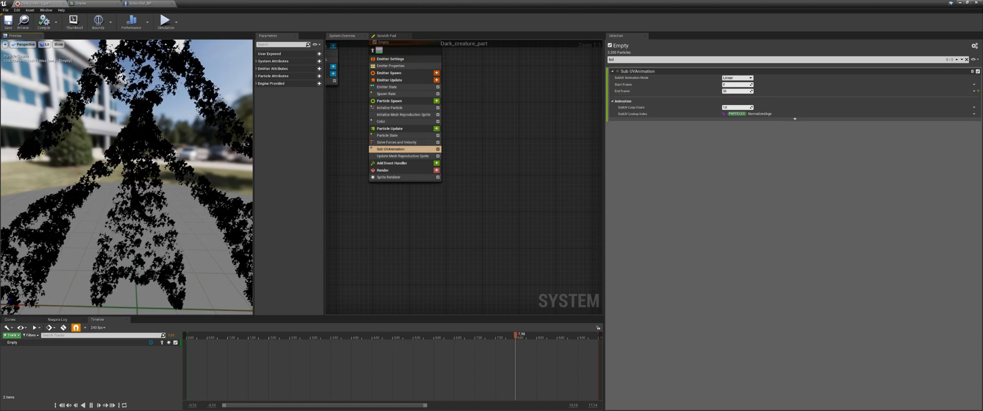
pyautogui.moveTo(130, 179); pyautogui.dragTo(161, 115, button='middle')
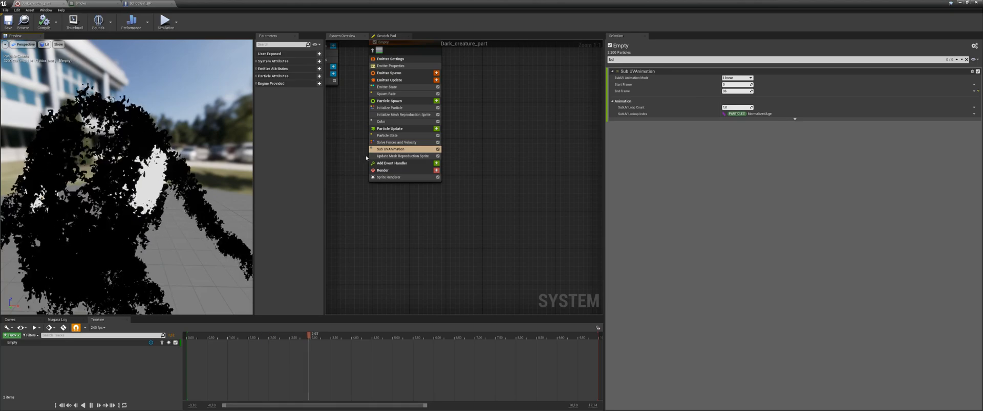
# Step: Review the emitter's Spawn Rate, Initialize Mesh Reproduction Sprite and Update Mesh Reproduction Sprite modules
pyautogui.moveTo(366, 158); pyautogui.dragTo(421, 232, button='right')
pyautogui.click(441, 170)
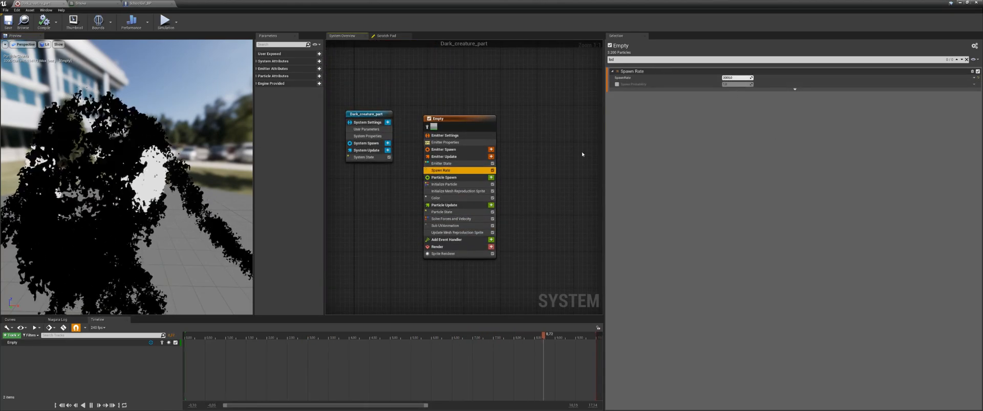
pyautogui.click(471, 190)
pyautogui.click(439, 233)
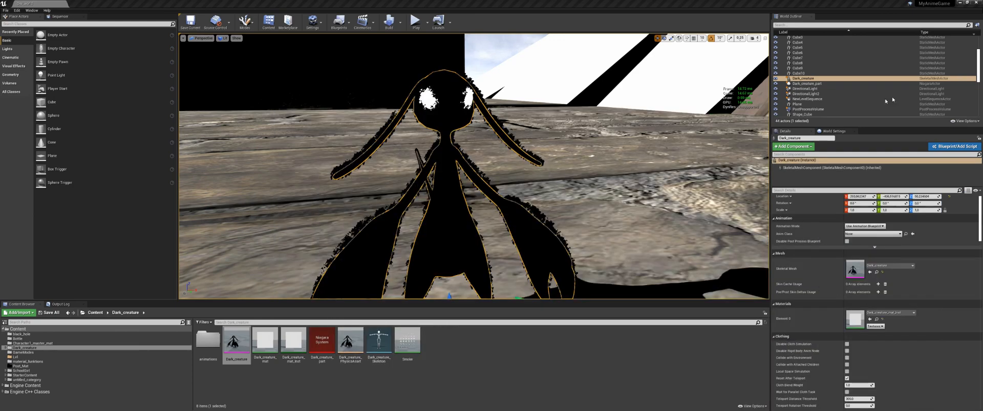
# Step: Examine the smoke edges around the placed creature's head from several angles in the level
pyautogui.keyDown('alt'); pyautogui.moveTo(475, 169); pyautogui.dragTo(553, 182); pyautogui.keyUp('alt')
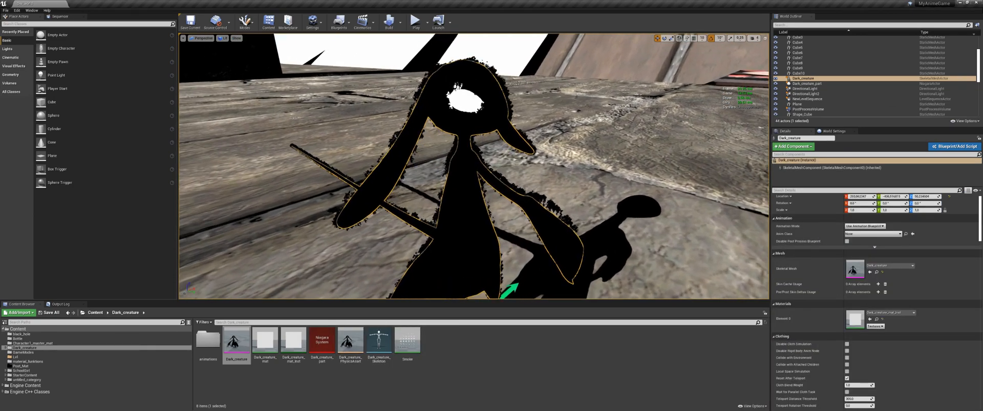
pyautogui.scroll(1, 474, 166)
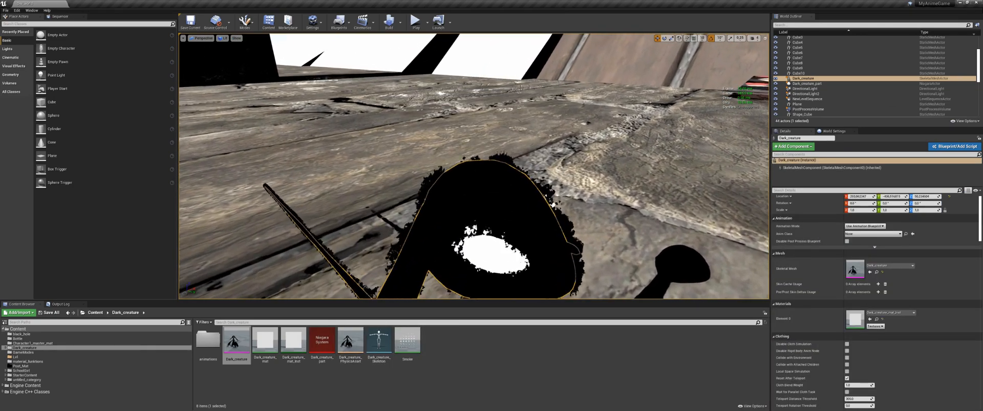
pyautogui.keyDown('alt'); pyautogui.moveTo(473, 205); pyautogui.dragTo(517, 155); pyautogui.keyUp('alt')
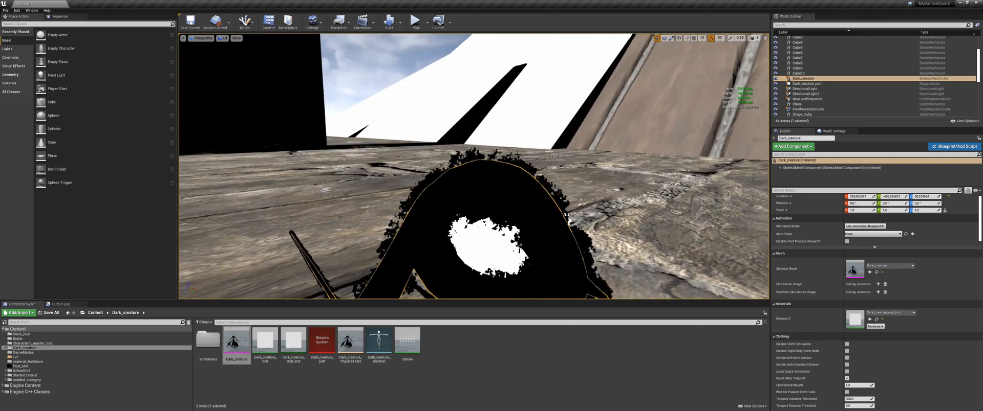
# Step: Back in Dark_creature_part, try a Pivot in UVSpace Y of 1.0 in the Sprite Renderer and check the preview
pyautogui.hotkey('alt', 'Tab')
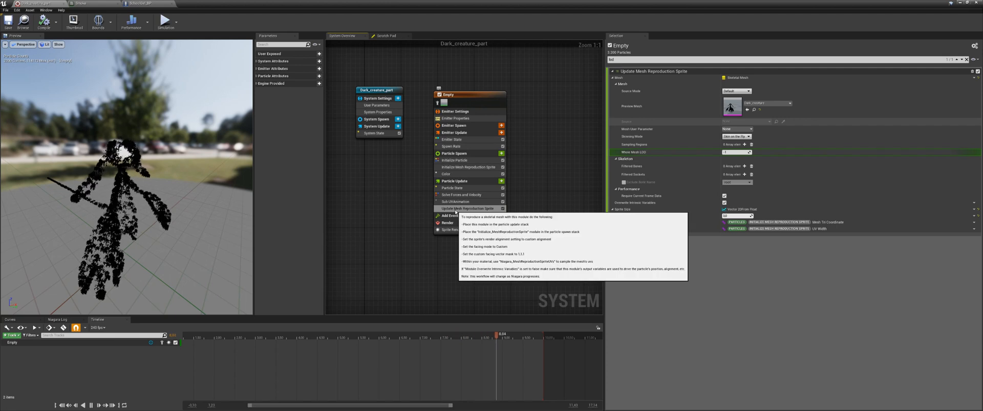
pyautogui.click(463, 230)
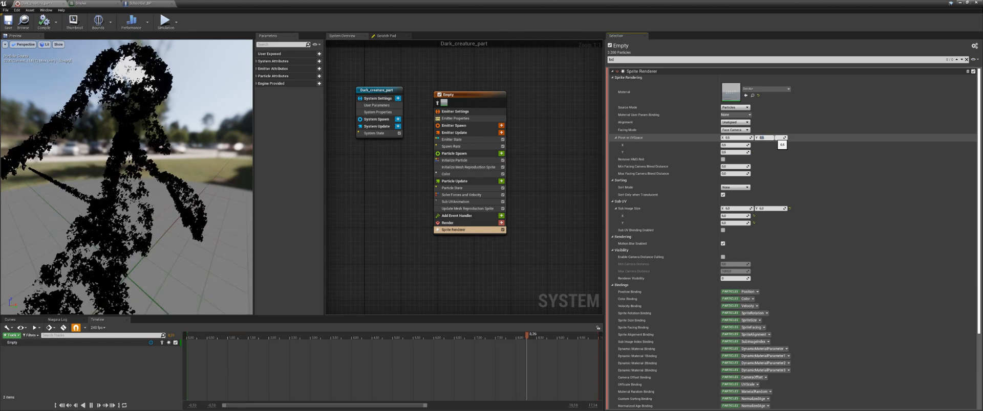
pyautogui.write('5')
pyautogui.press('Return')
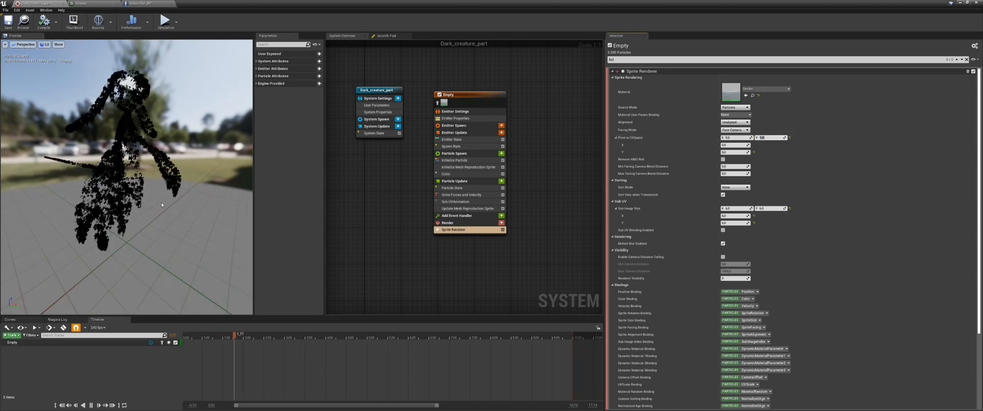
pyautogui.moveTo(134, 177); pyautogui.dragTo(176, 178)
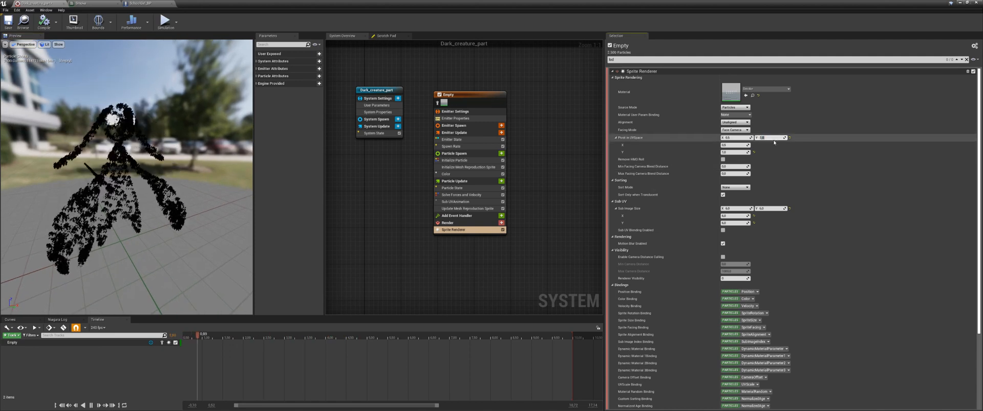
# Step: Move the Dark_creature_part editor window aside and examine the creature's smoke edges up close in the level
pyautogui.moveTo(490, 3); pyautogui.dragTo(711, 173)
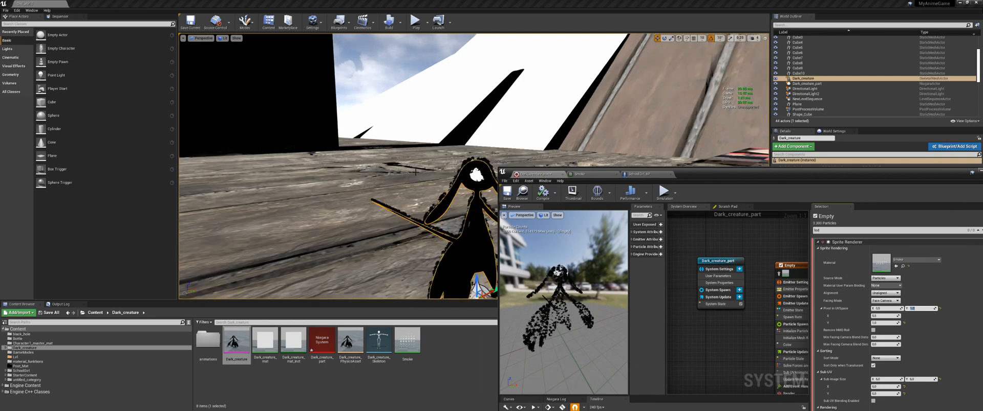
pyautogui.press('w')
pyautogui.moveTo(461, 128); pyautogui.dragTo(493, 117, button='right')
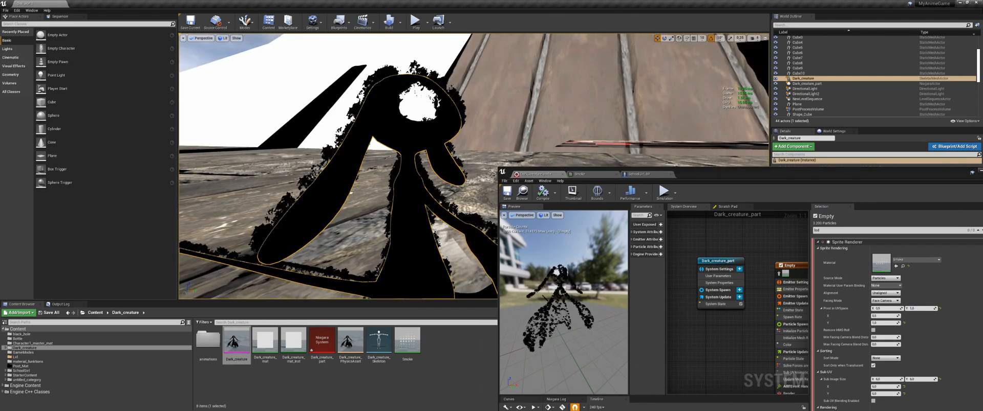
# Step: Reposition the Dark_creature_part editor window over the level and set the Sprite Renderer's Pivot in UVSpace Y to 0.75
pyautogui.moveTo(783, 175); pyautogui.dragTo(702, 133)
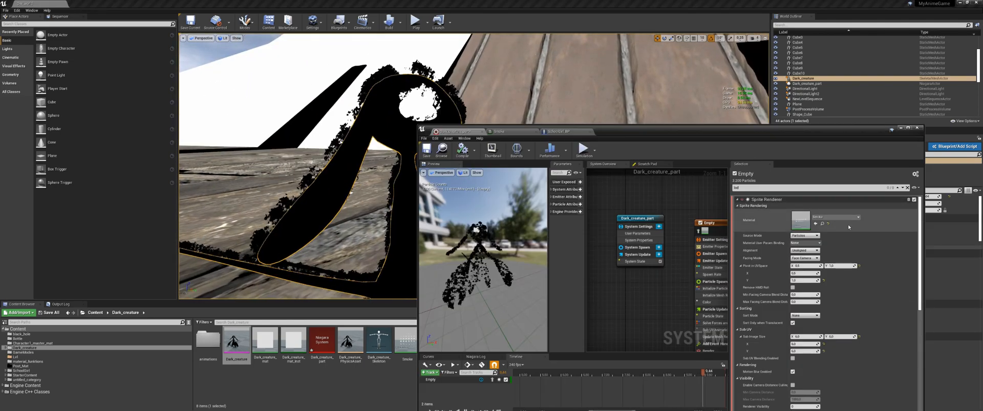
pyautogui.click(836, 266)
pyautogui.write('0.75')
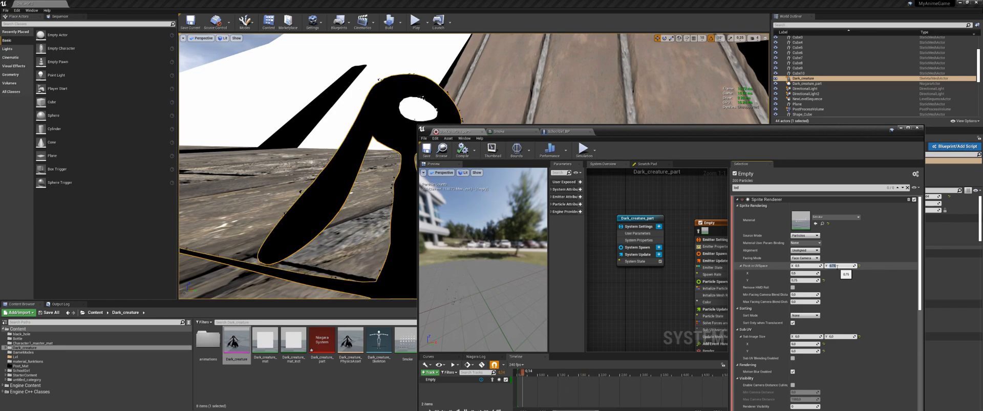
pyautogui.press('Return')
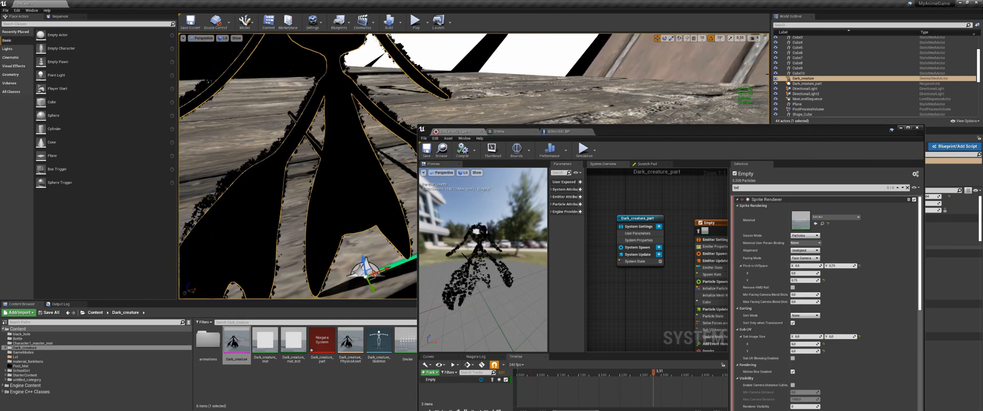